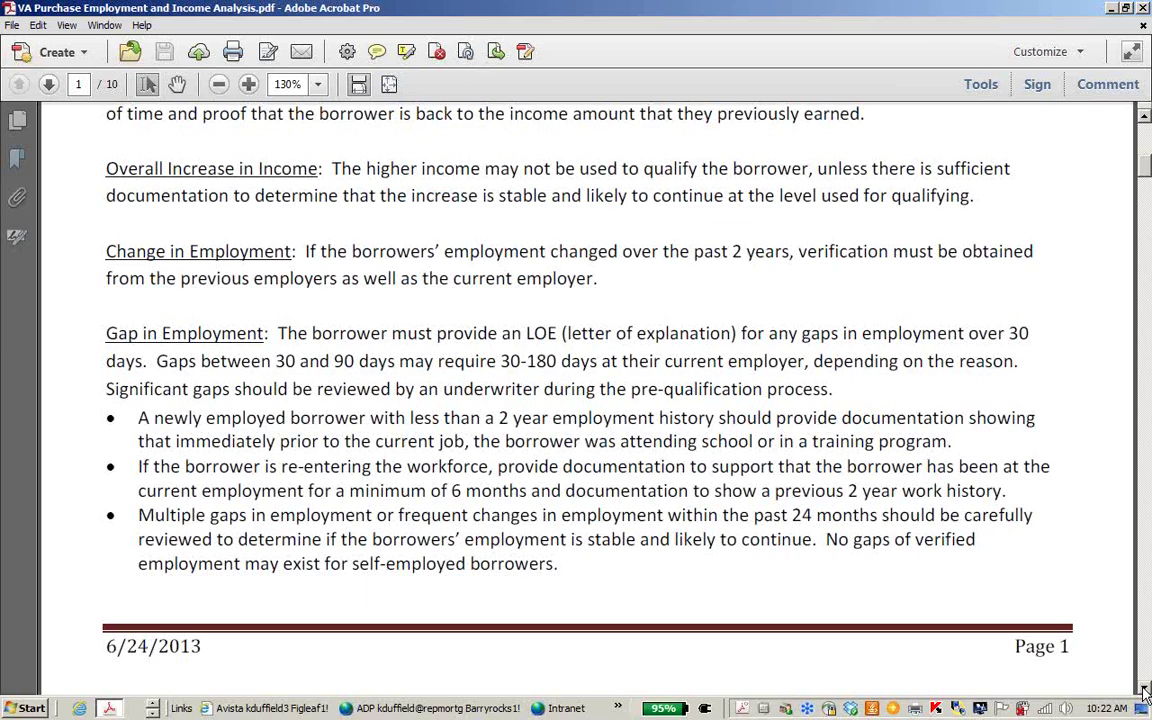
View the Salary and Hourly Base Income section of the PDF, and switch to the Income Calculation Worksheet in Excel
{"action": "left_click_drag", "start_coordinate": [1145, 690], "coordinate": [1145, 690]}
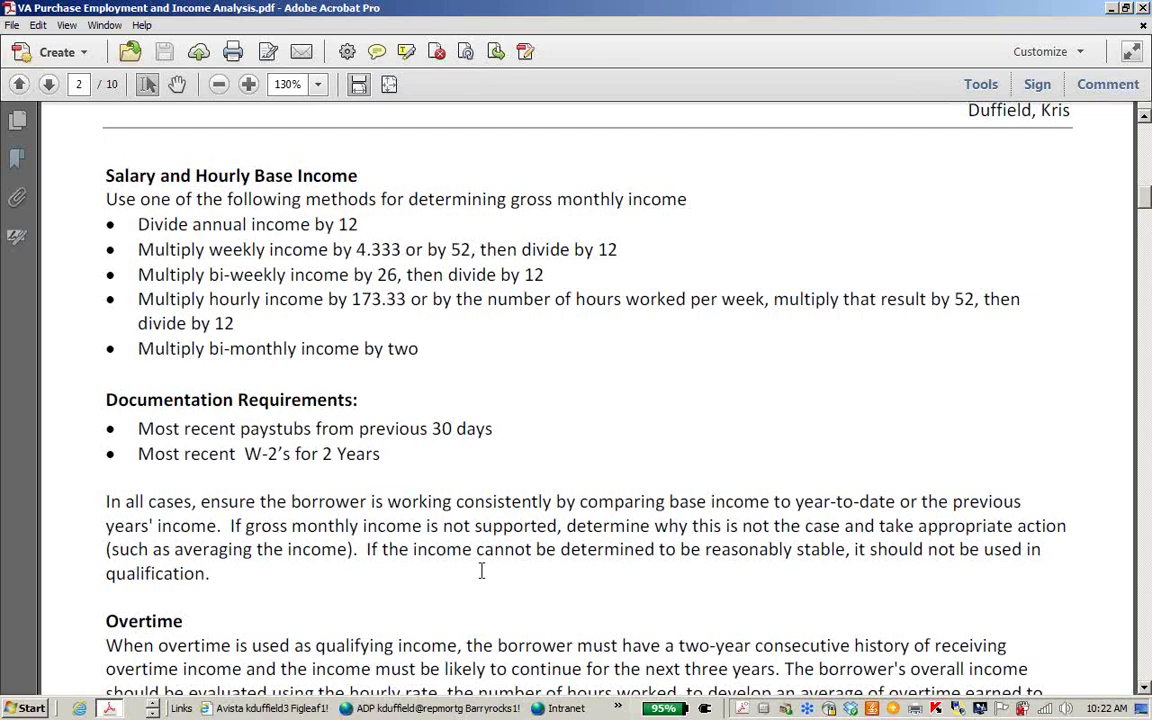
{"action": "left_click", "coordinate": [153, 710]}
{"action": "left_click", "coordinate": [153, 712]}
{"action": "left_click", "coordinate": [153, 712]}
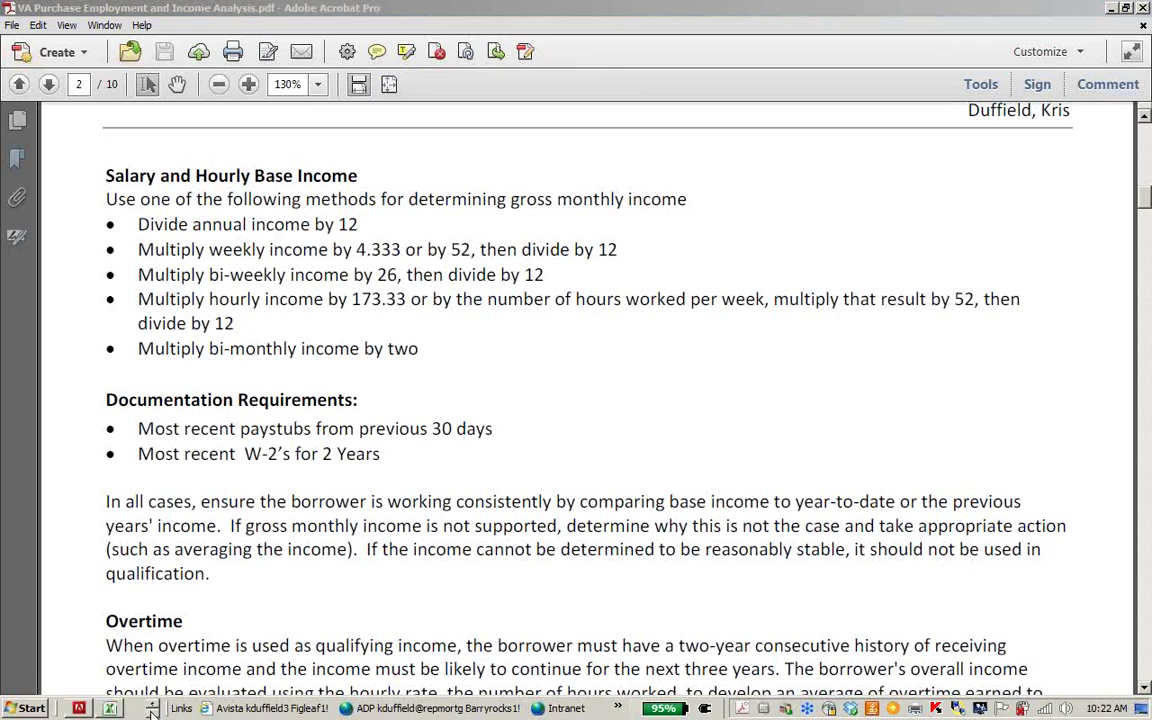
{"action": "left_click", "coordinate": [112, 710]}
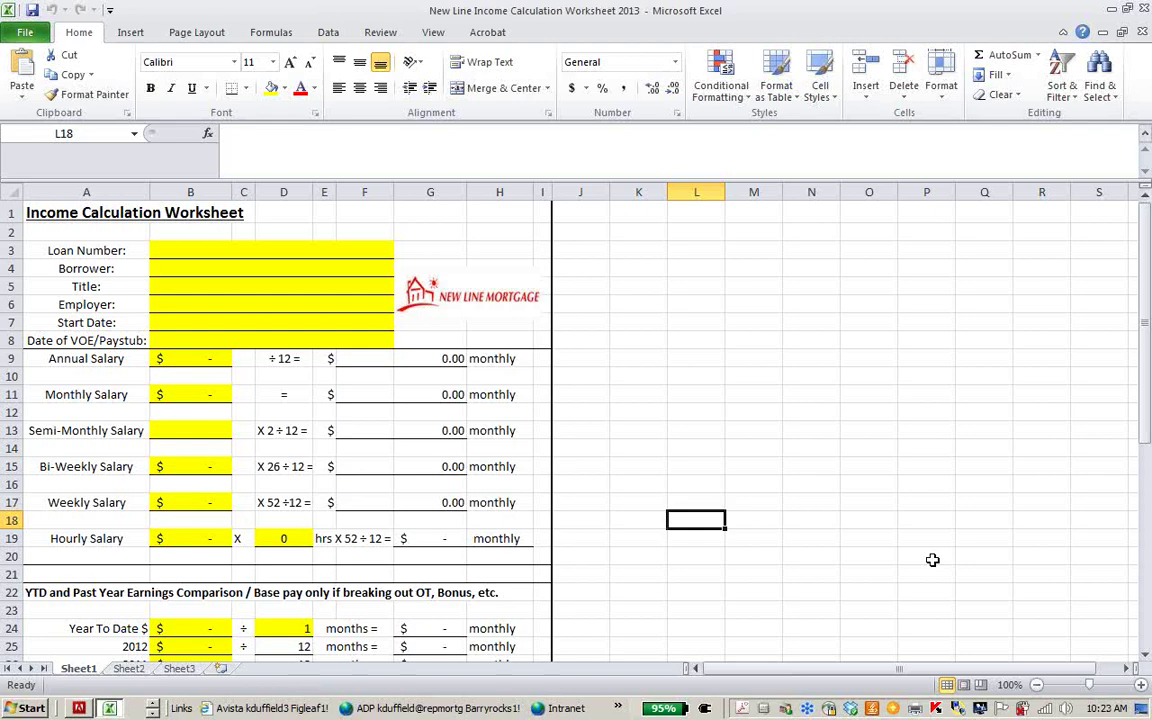
Enter the loan number and the borrower's last name in the worksheet header
{"action": "left_click", "coordinate": [162, 252]}
{"action": "type", "text": "719"}
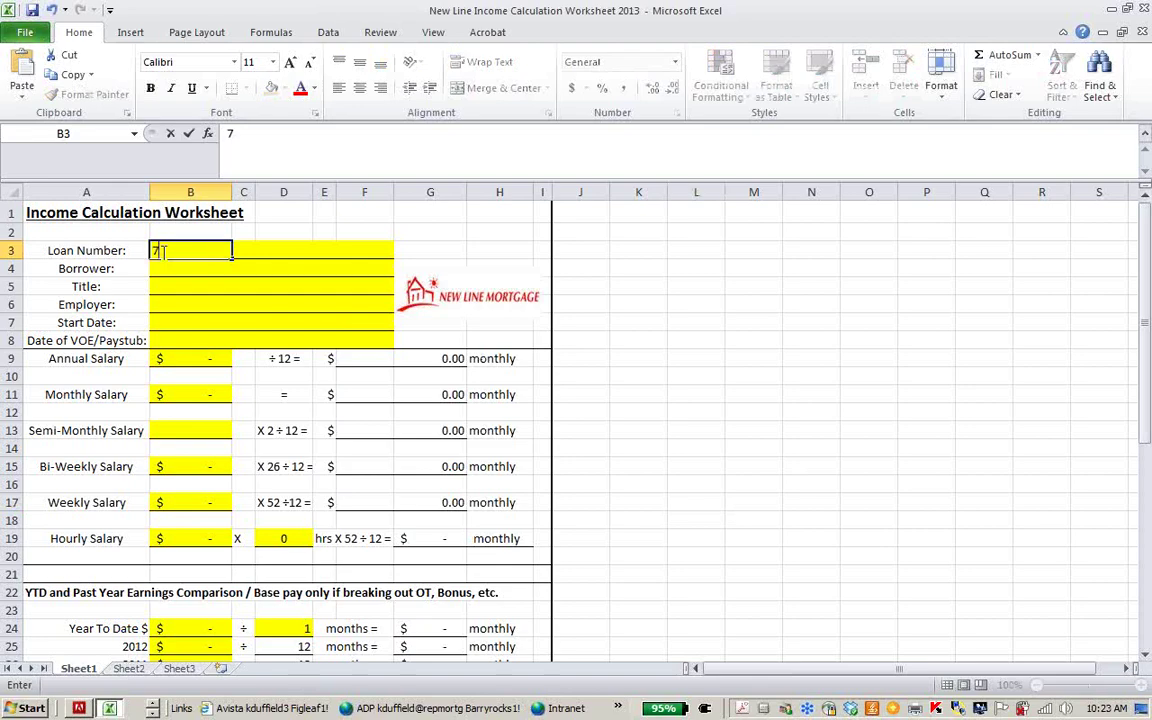
{"action": "left_click", "coordinate": [162, 268]}
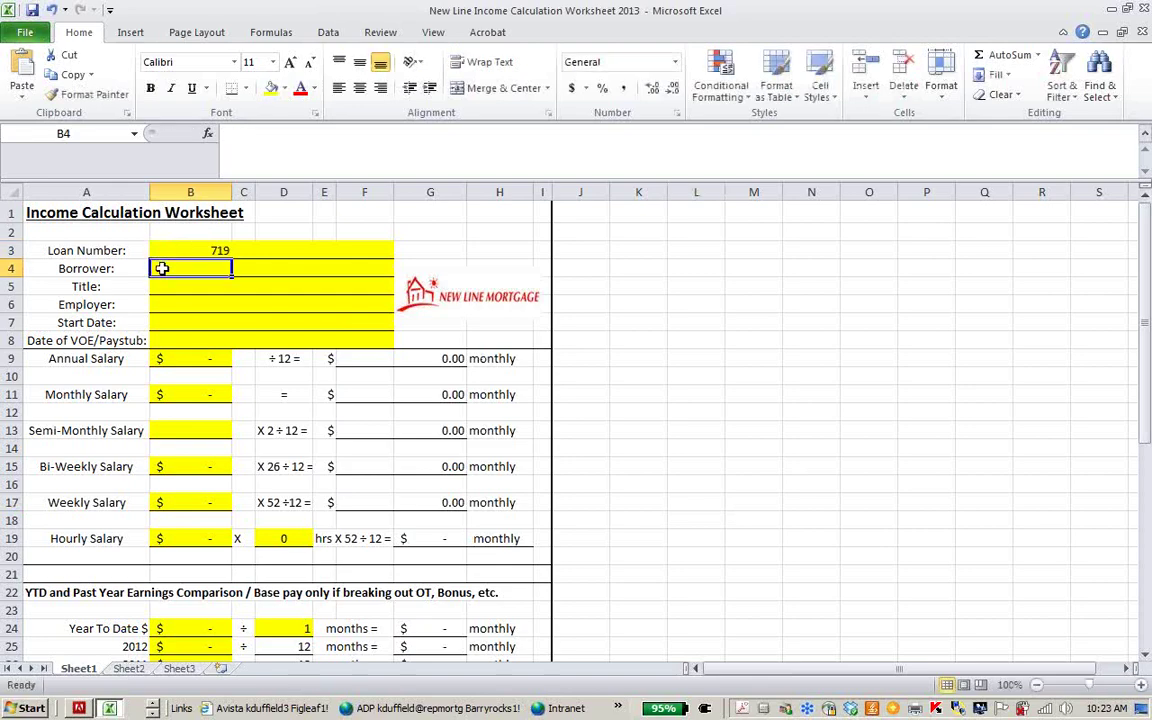
{"action": "type", "text": "Smith"}
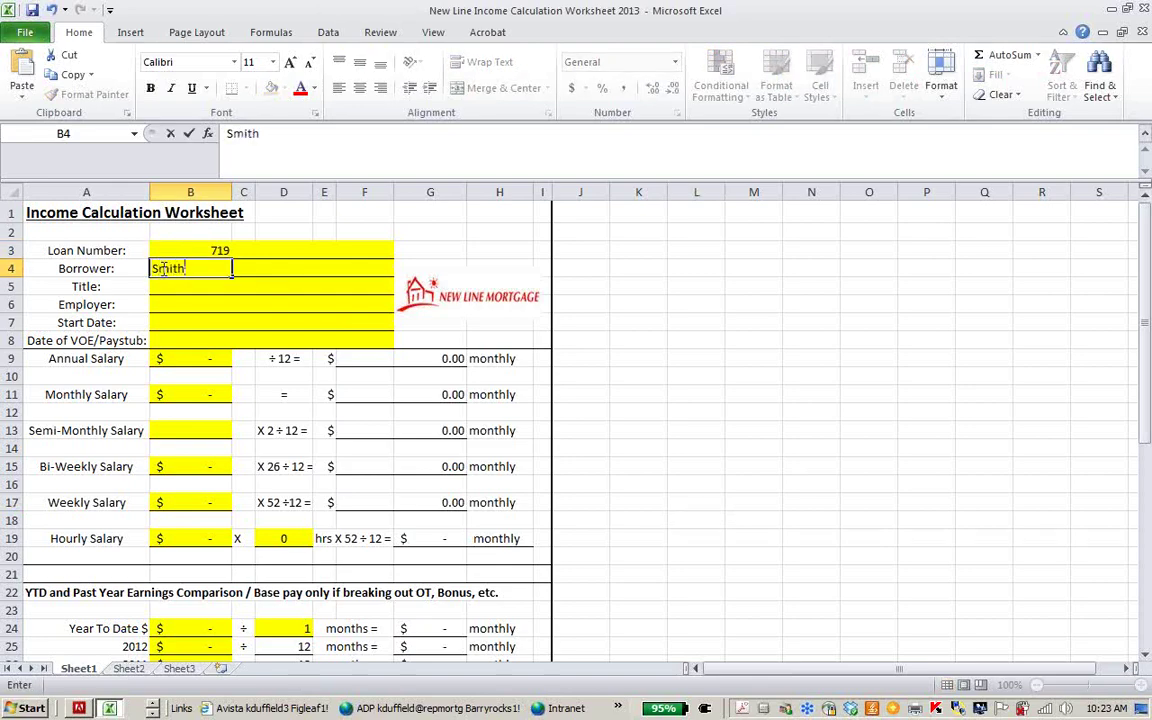
{"action": "key", "text": "Tab"}
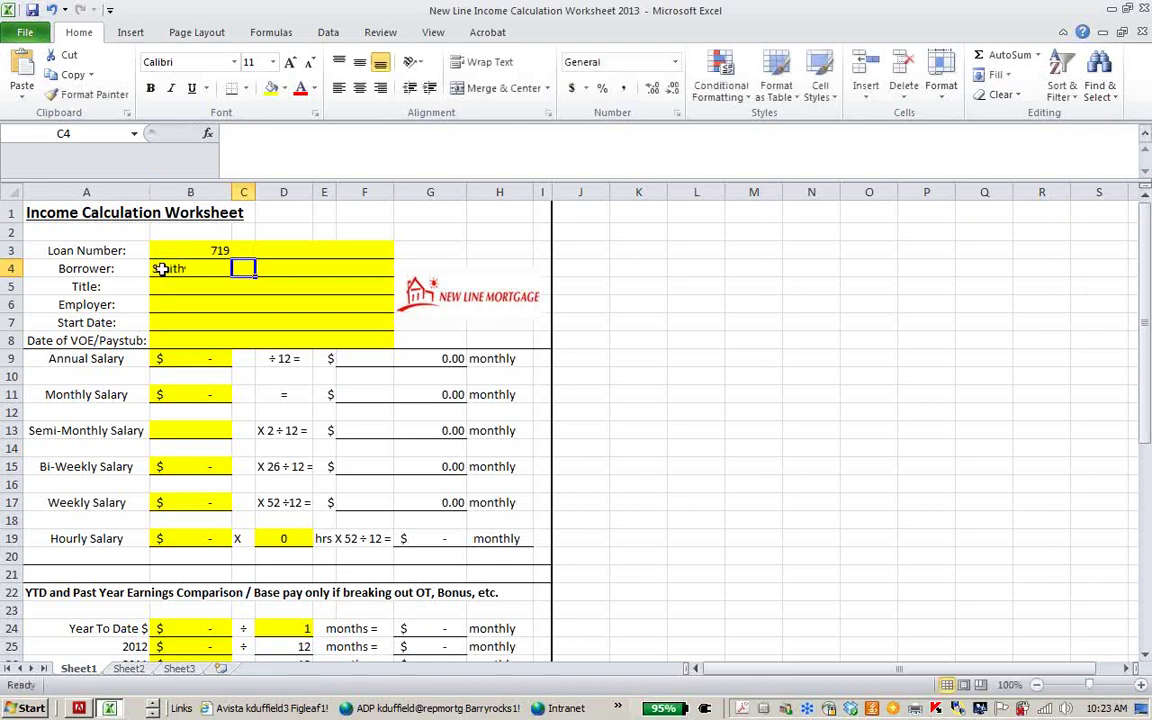
Enter Processor as the borrower's title and New Line as the employer in the worksheet header
{"action": "left_click", "coordinate": [157, 288]}
{"action": "type", "text": "P"}
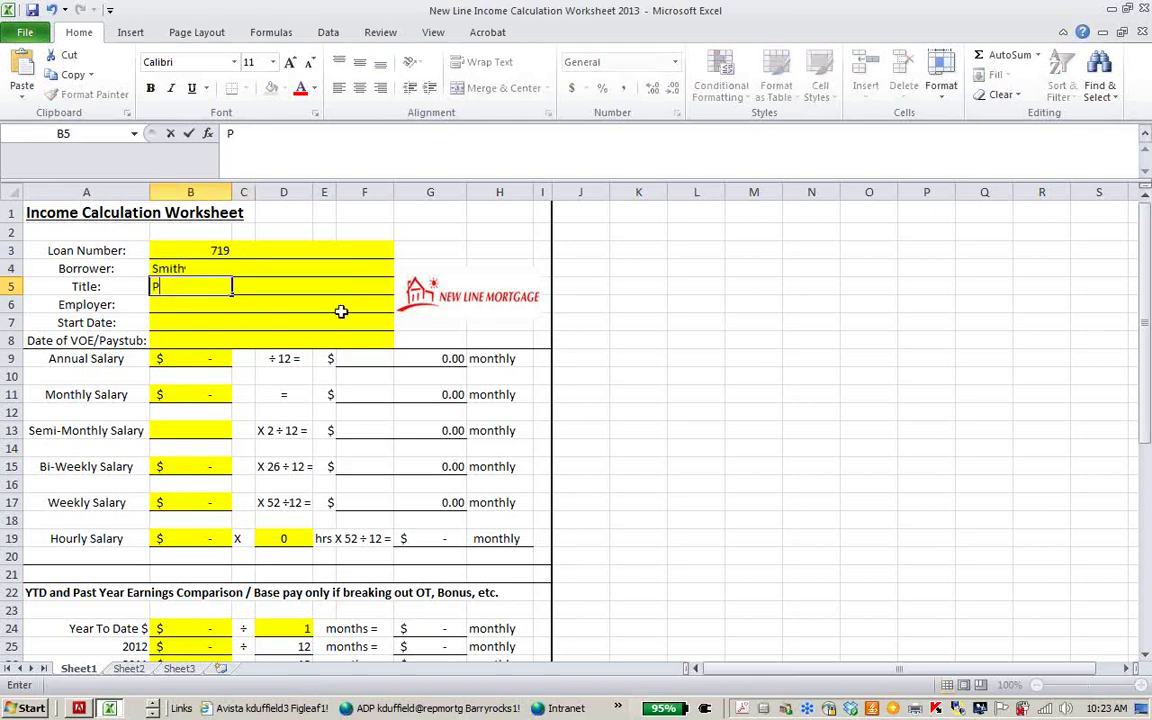
{"action": "type", "text": "rocessor"}
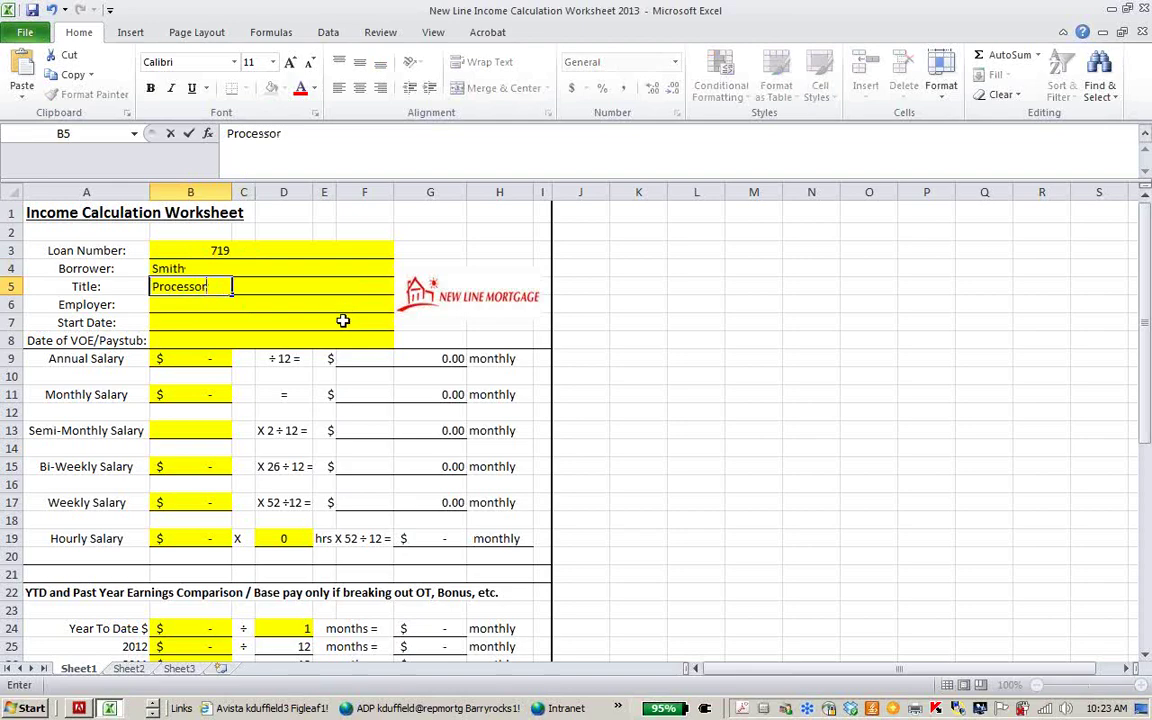
{"action": "left_click", "coordinate": [254, 306]}
{"action": "type", "text": "New Line"}
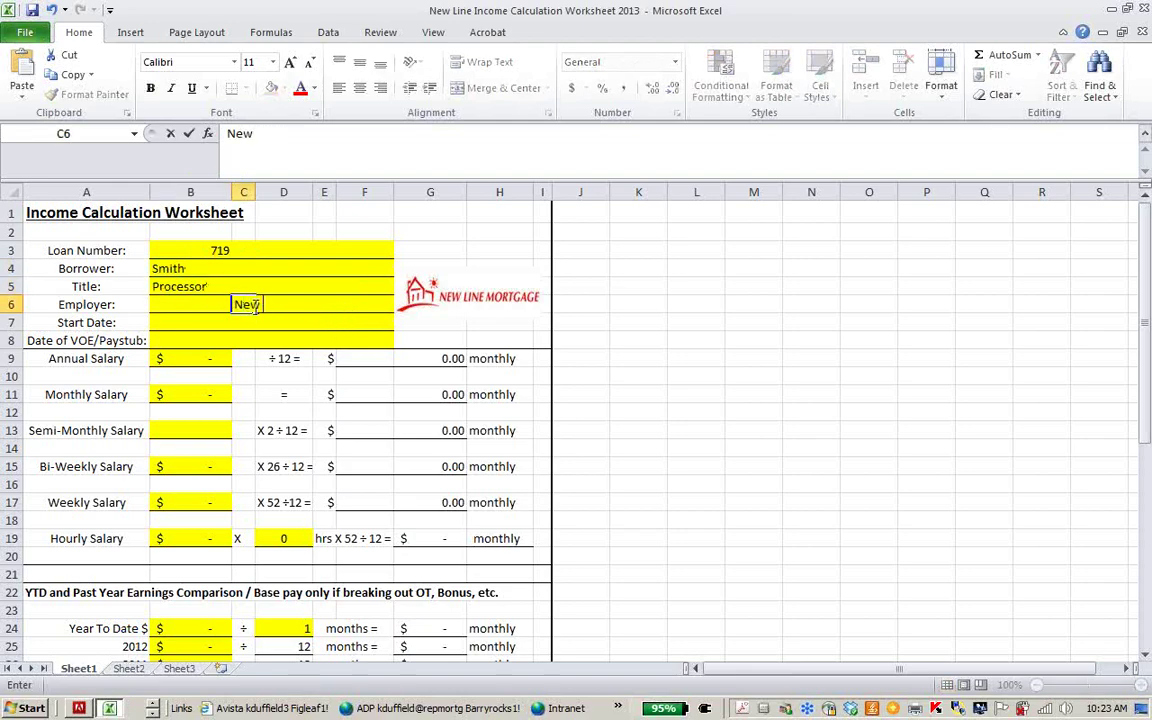
Set the employment start date to 2/10/2010 and the date of VOE/Paystub to 7/1/2013
{"action": "left_click", "coordinate": [206, 322]}
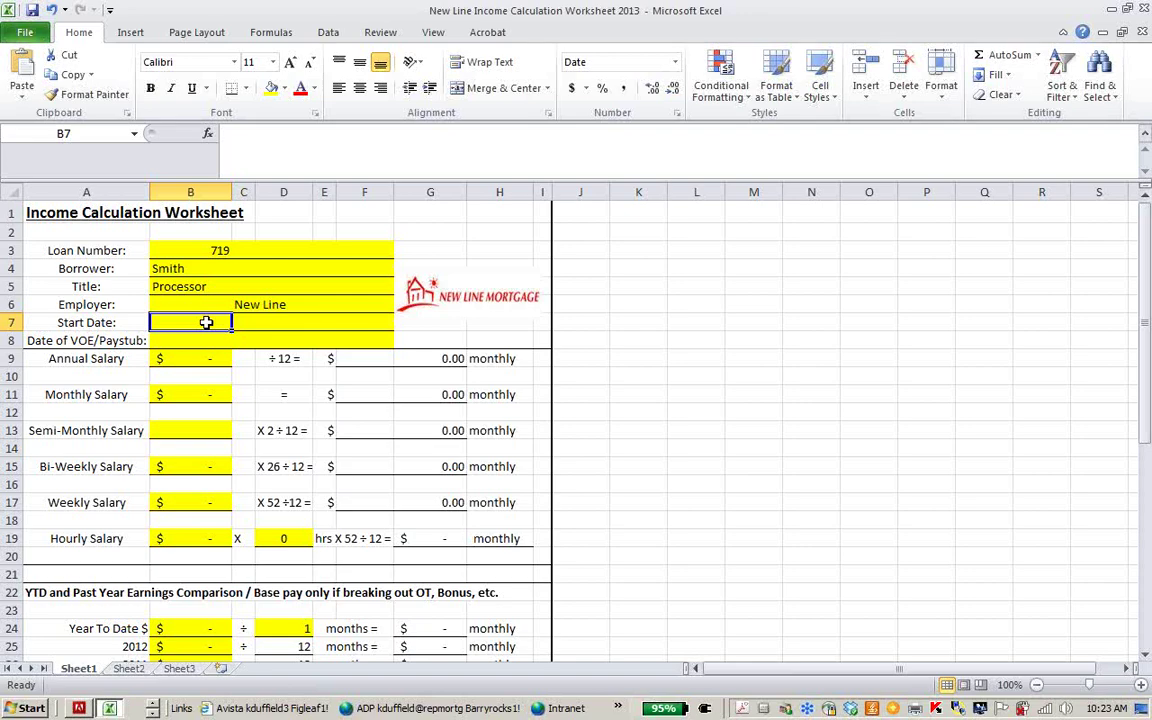
{"action": "type", "text": "2/10/"}
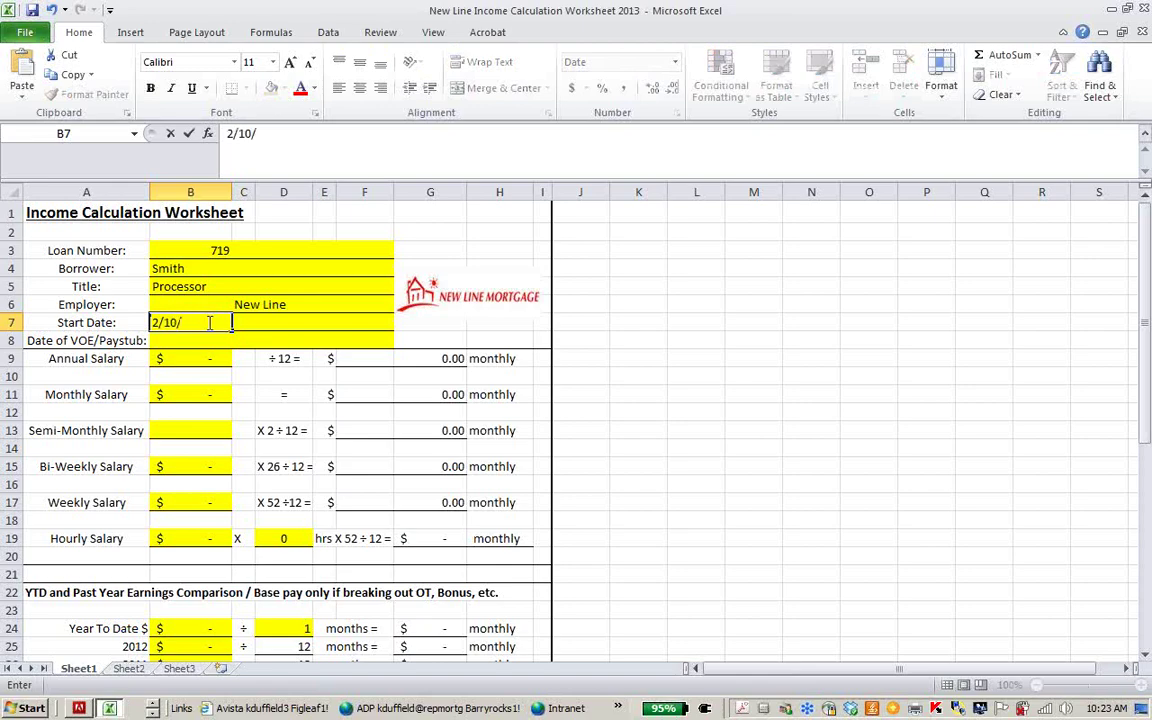
{"action": "type", "text": "2010"}
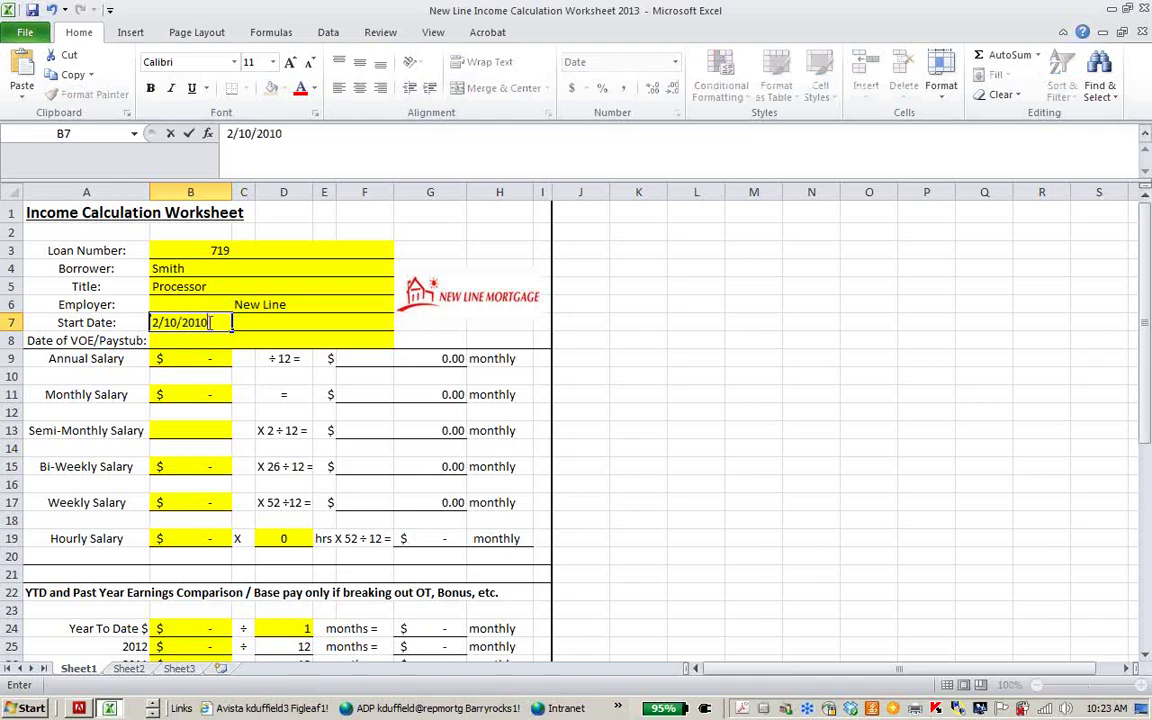
{"action": "left_click", "coordinate": [188, 340]}
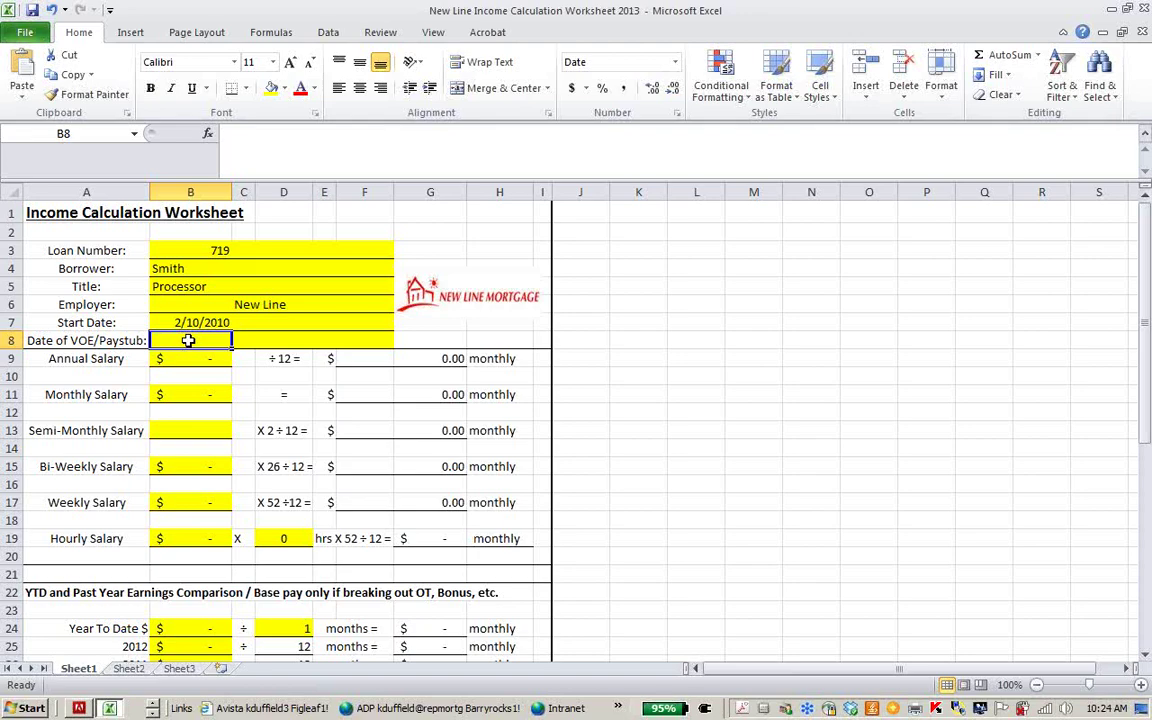
{"action": "type", "text": "7/"}
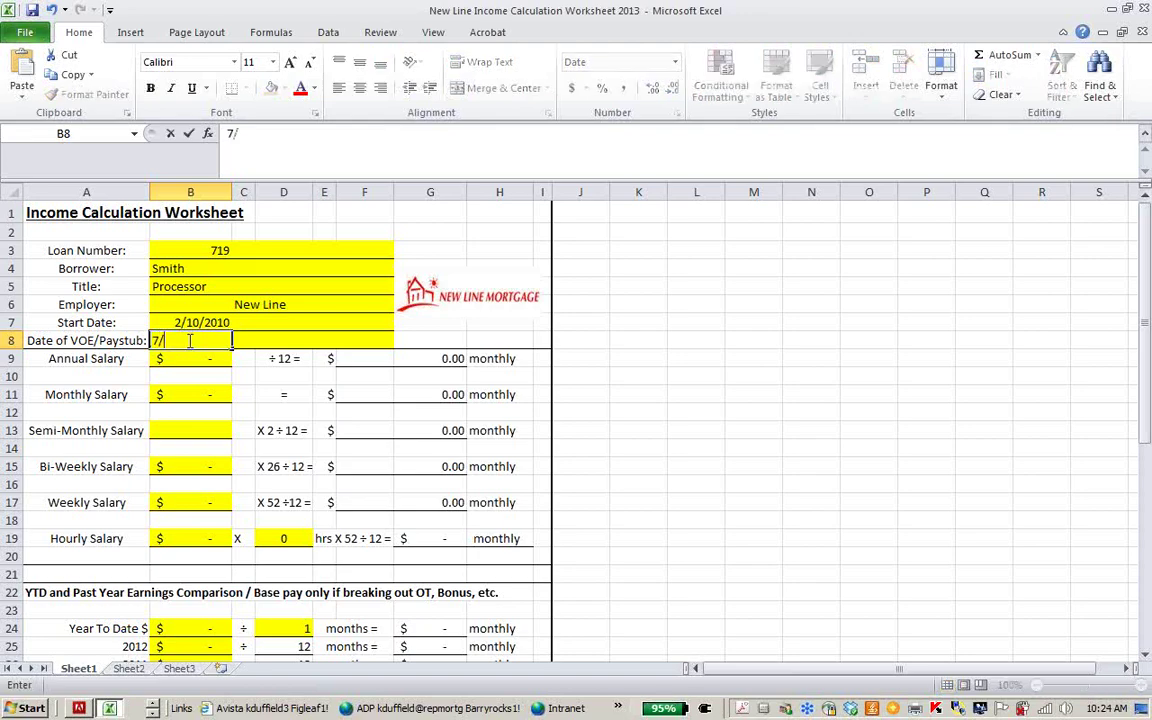
{"action": "type", "text": "1/2013"}
{"action": "key", "text": "Return"}
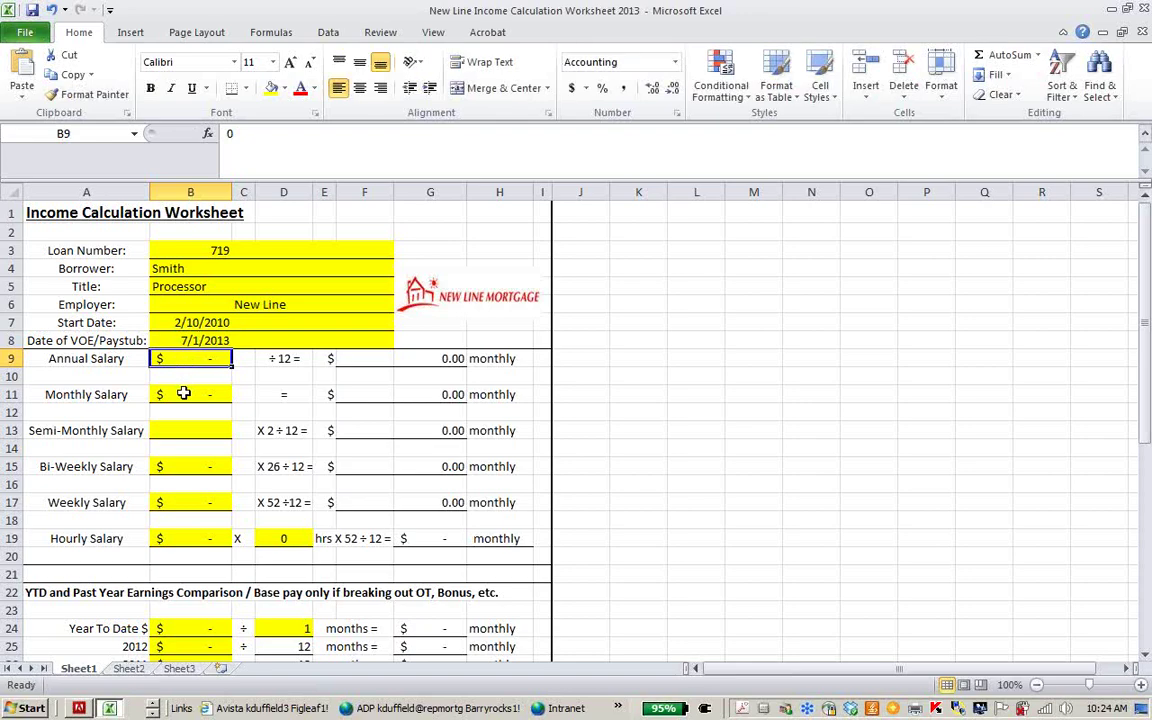
{"action": "left_click", "coordinate": [185, 394]}
{"action": "left_click", "coordinate": [185, 430]}
{"action": "left_click", "coordinate": [185, 466]}
{"action": "left_click", "coordinate": [185, 502]}
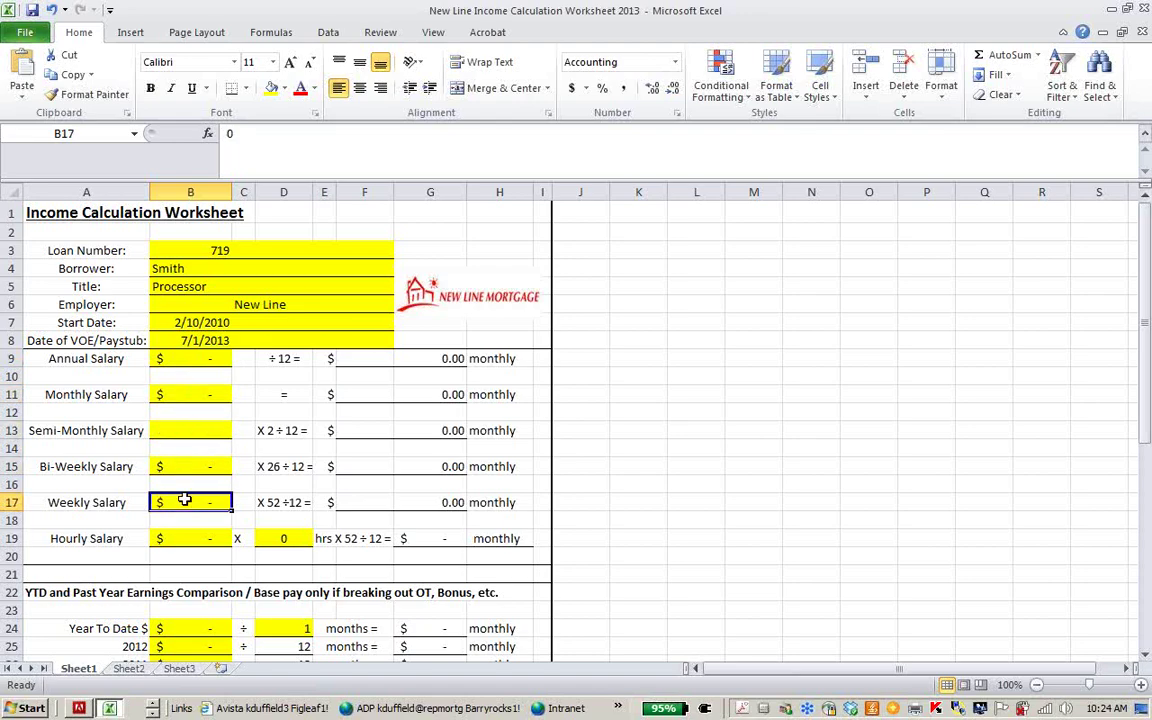
{"action": "left_click", "coordinate": [185, 538]}
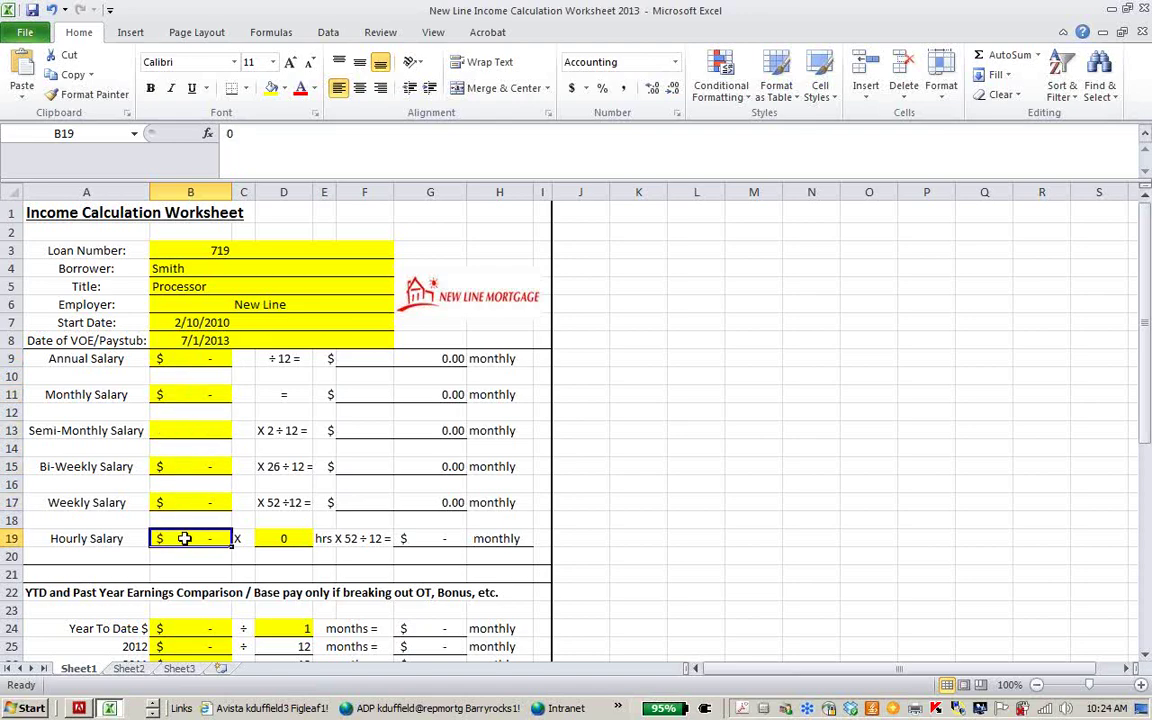
Enter an annual salary of 60,000 and check the formula that calculates its monthly income
{"action": "left_click", "coordinate": [182, 359]}
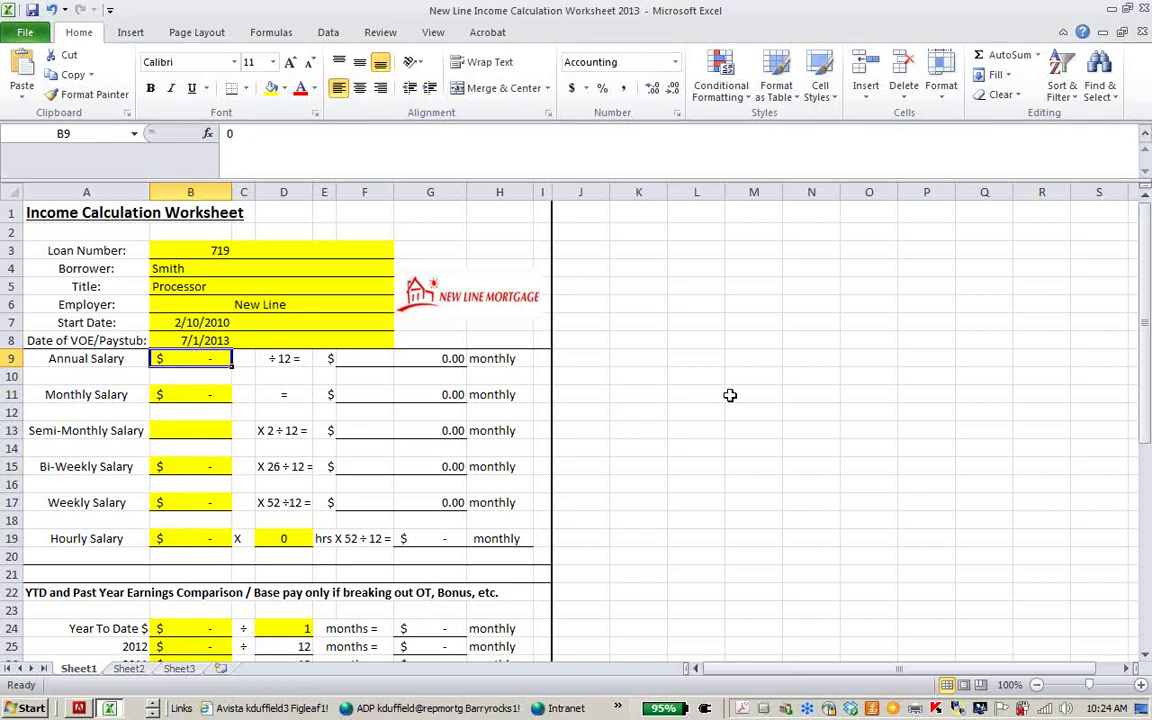
{"action": "type", "text": "60000"}
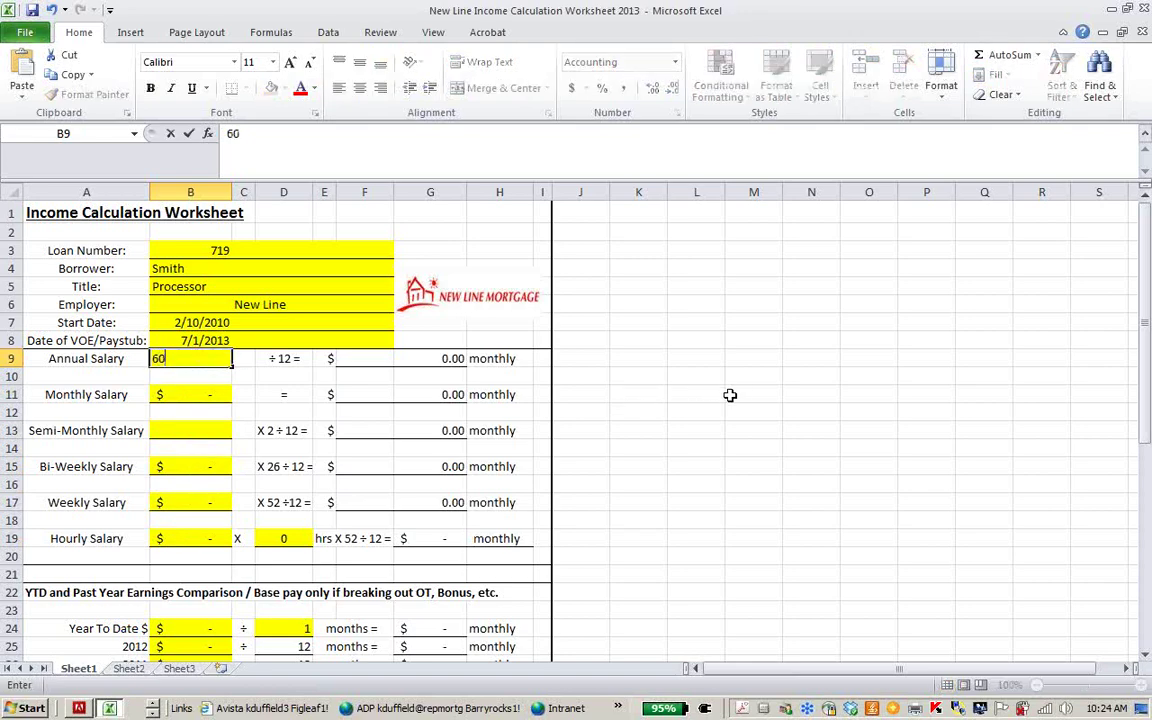
{"action": "key", "text": "Tab"}
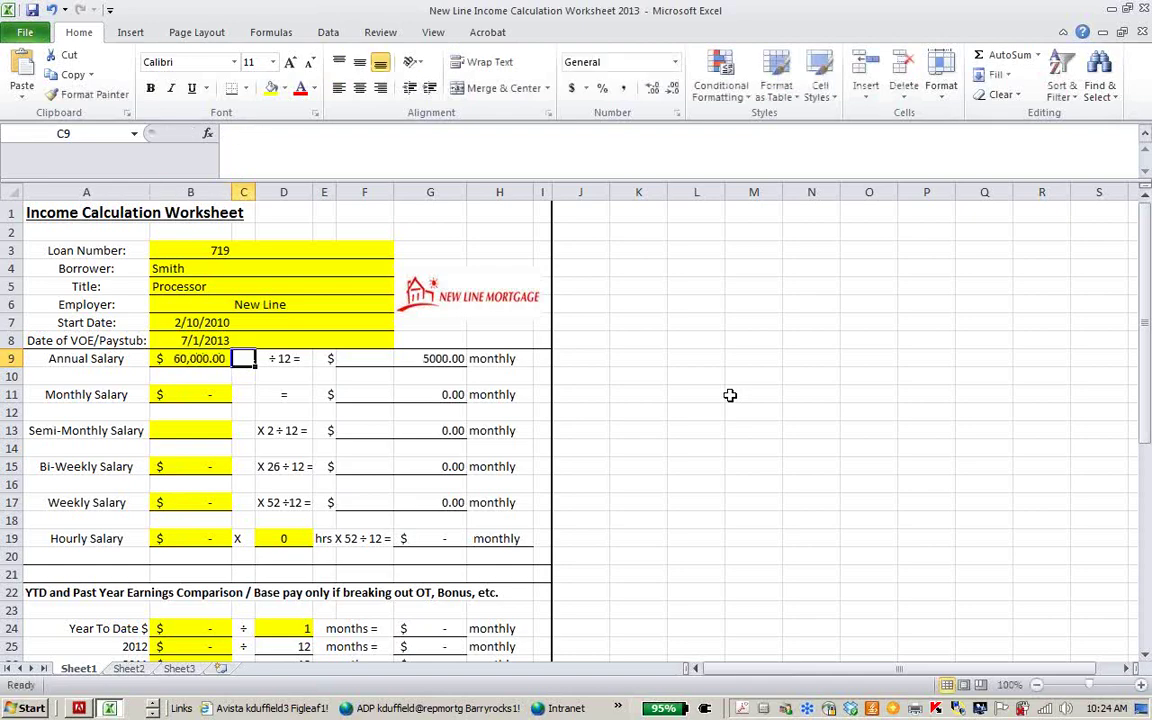
{"action": "left_click", "coordinate": [181, 371]}
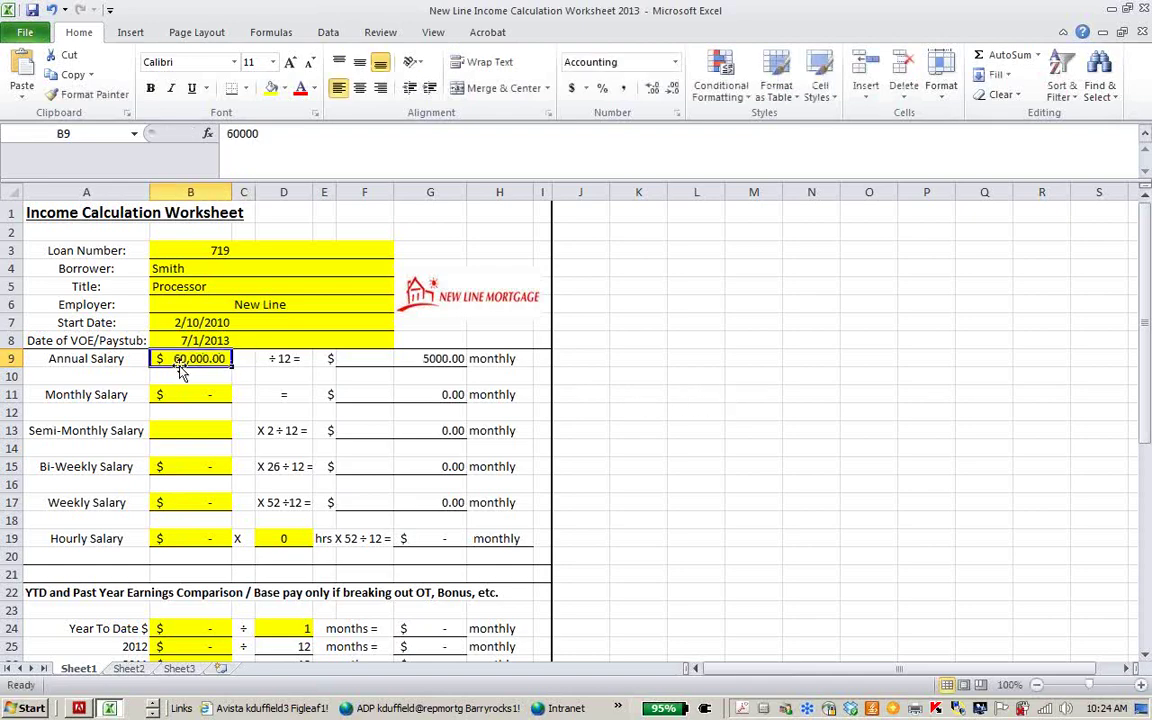
{"action": "left_click", "coordinate": [424, 357]}
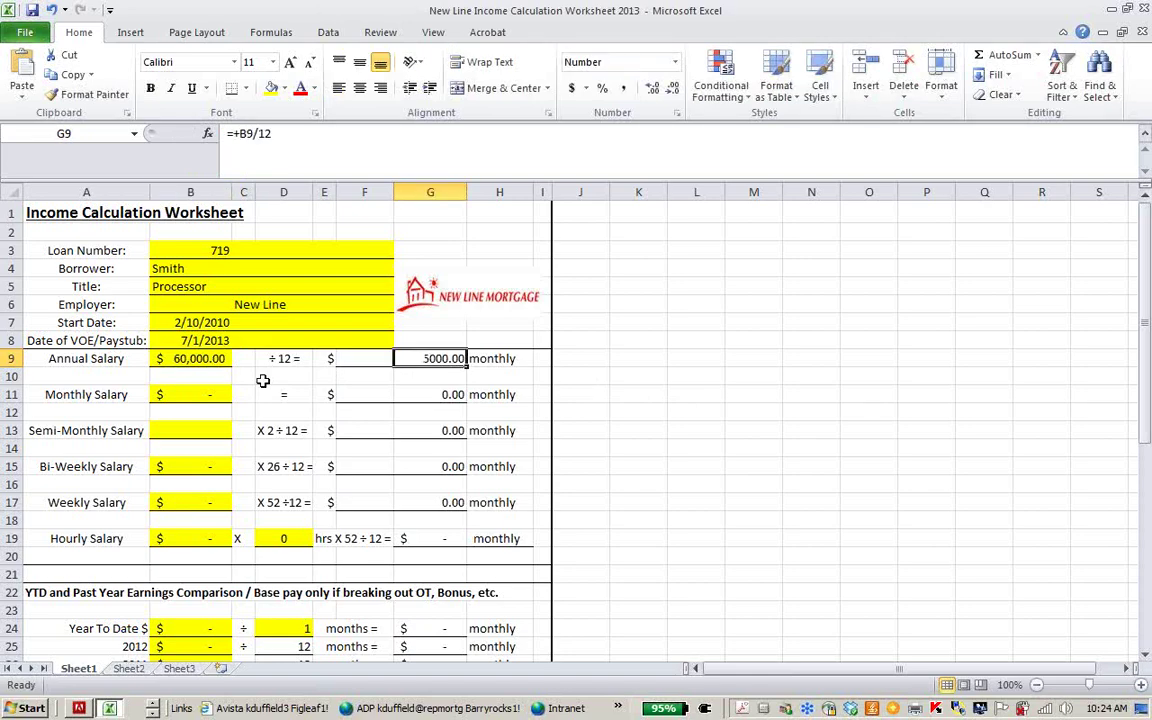
Enter a monthly salary of 5,000 in the Monthly Salary row
{"action": "left_click", "coordinate": [178, 394]}
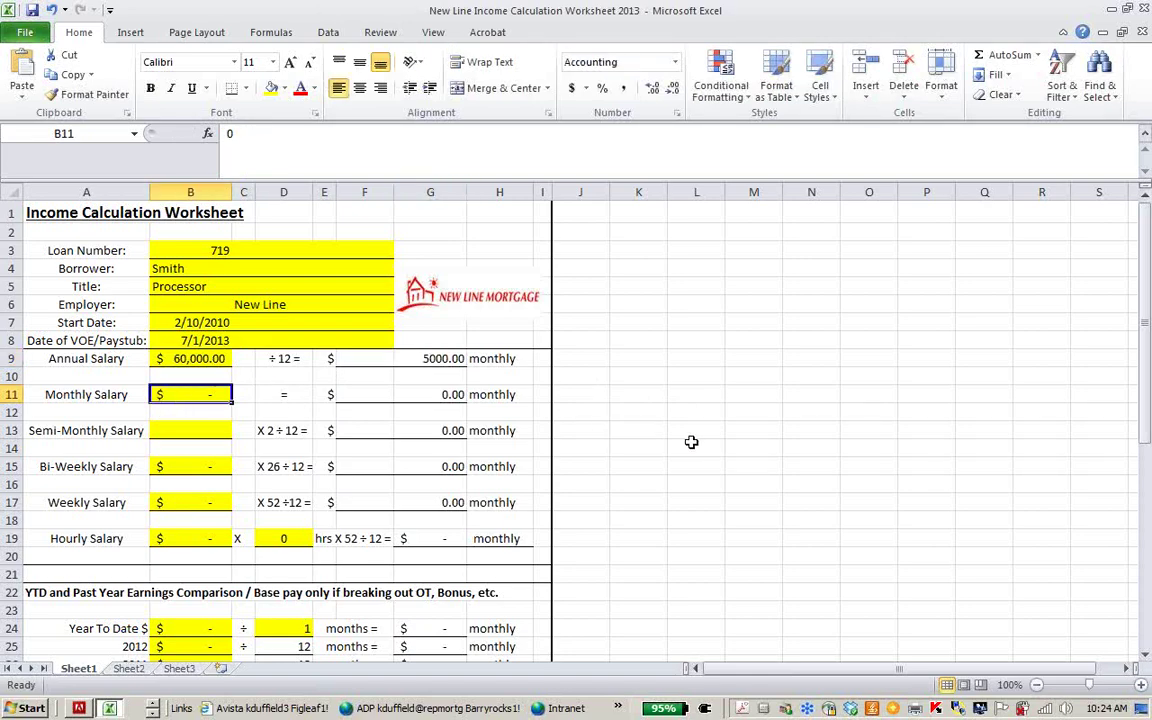
{"action": "type", "text": "5"}
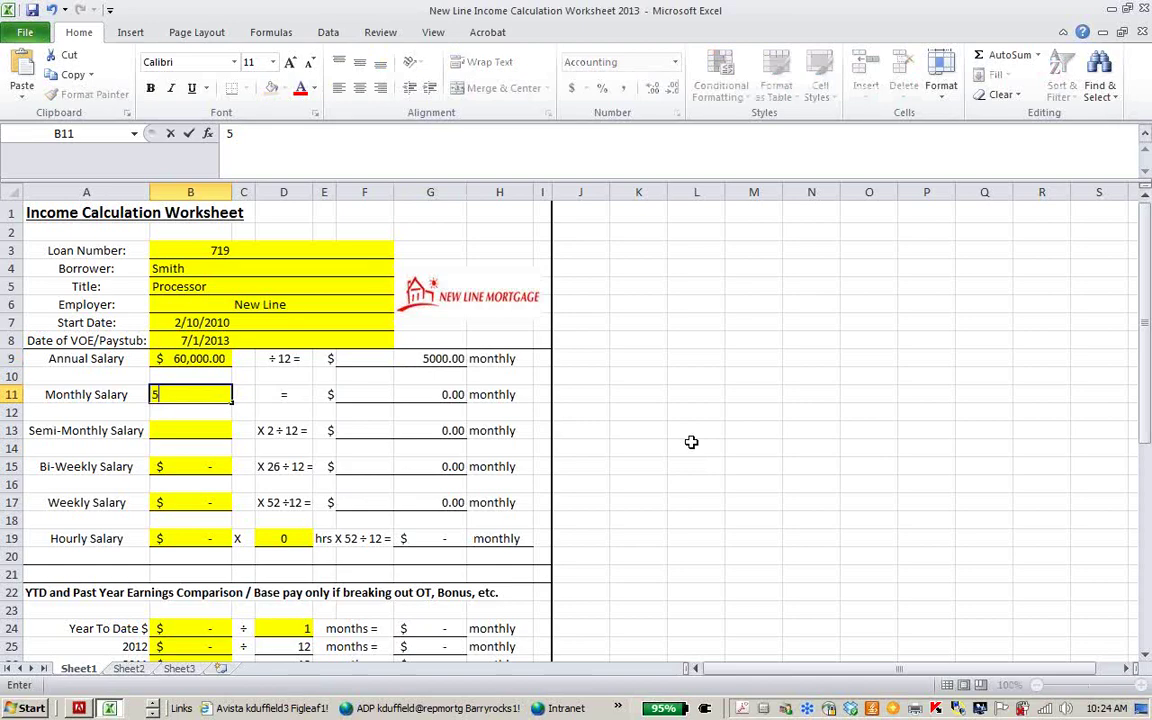
{"action": "type", "text": ",0000"}
{"action": "key", "text": "Tab"}
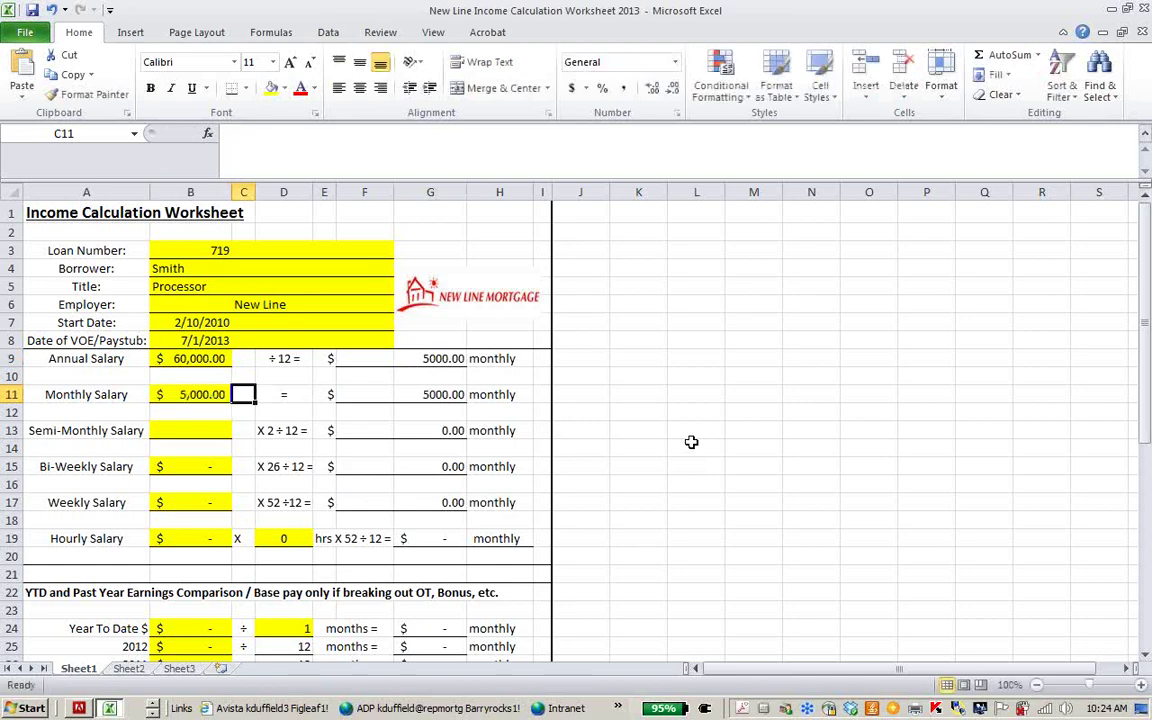
Enter a semi-monthly salary of 2,500 and compare the monthly results of the annual, monthly and semi-monthly rows
{"action": "left_click", "coordinate": [196, 430]}
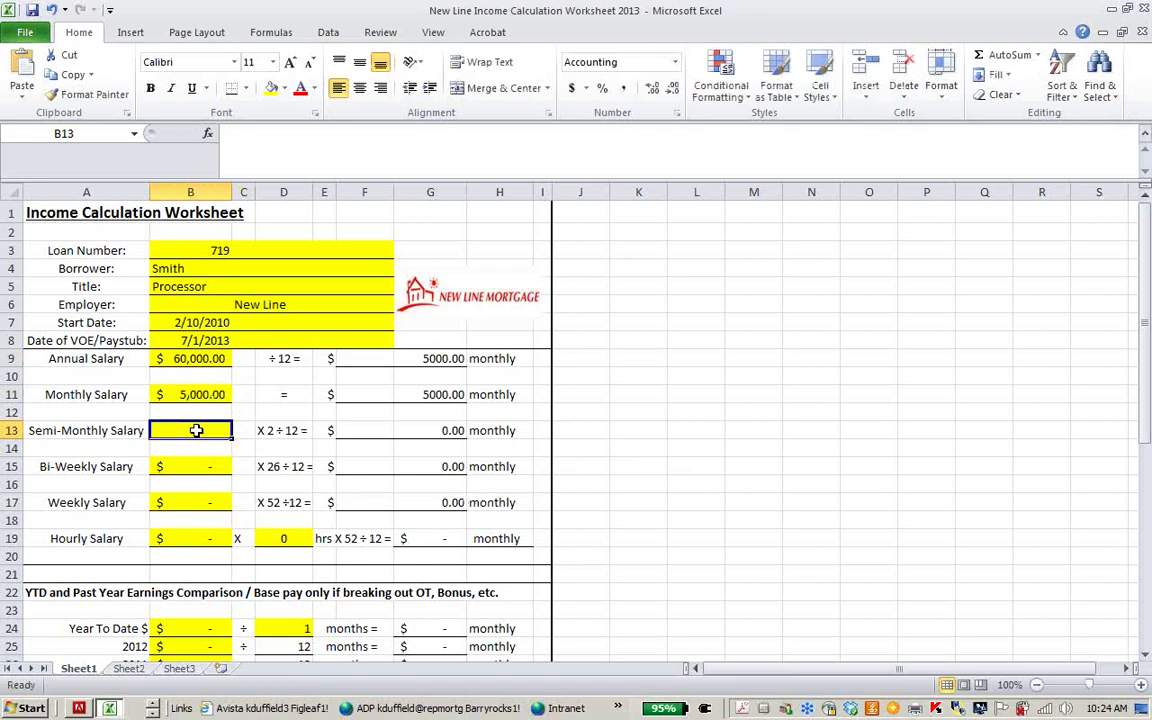
{"action": "type", "text": "2500"}
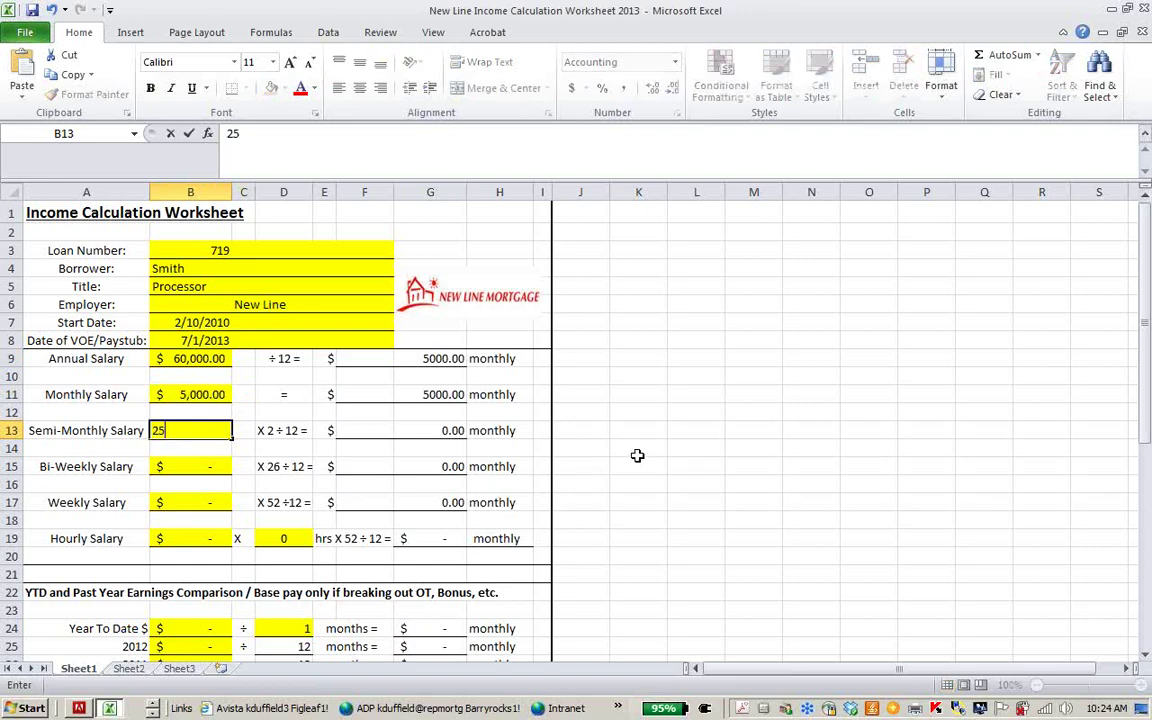
{"action": "key", "text": "Tab"}
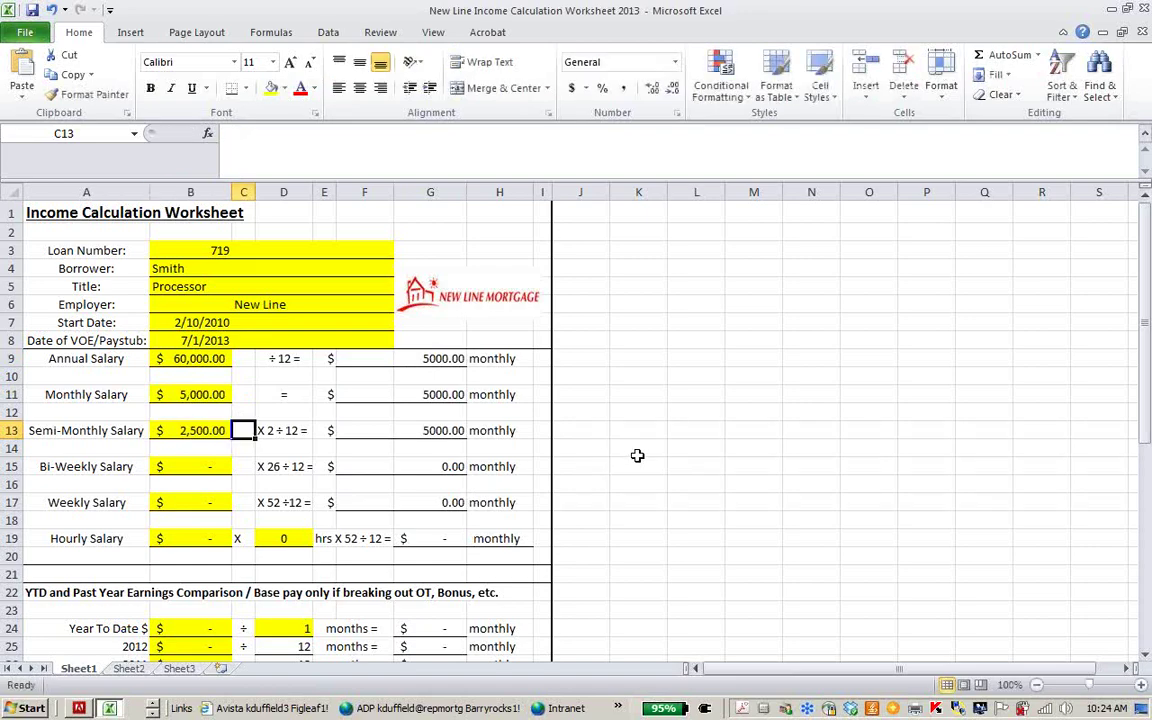
{"action": "left_click", "coordinate": [452, 360]}
{"action": "left_click", "coordinate": [445, 398]}
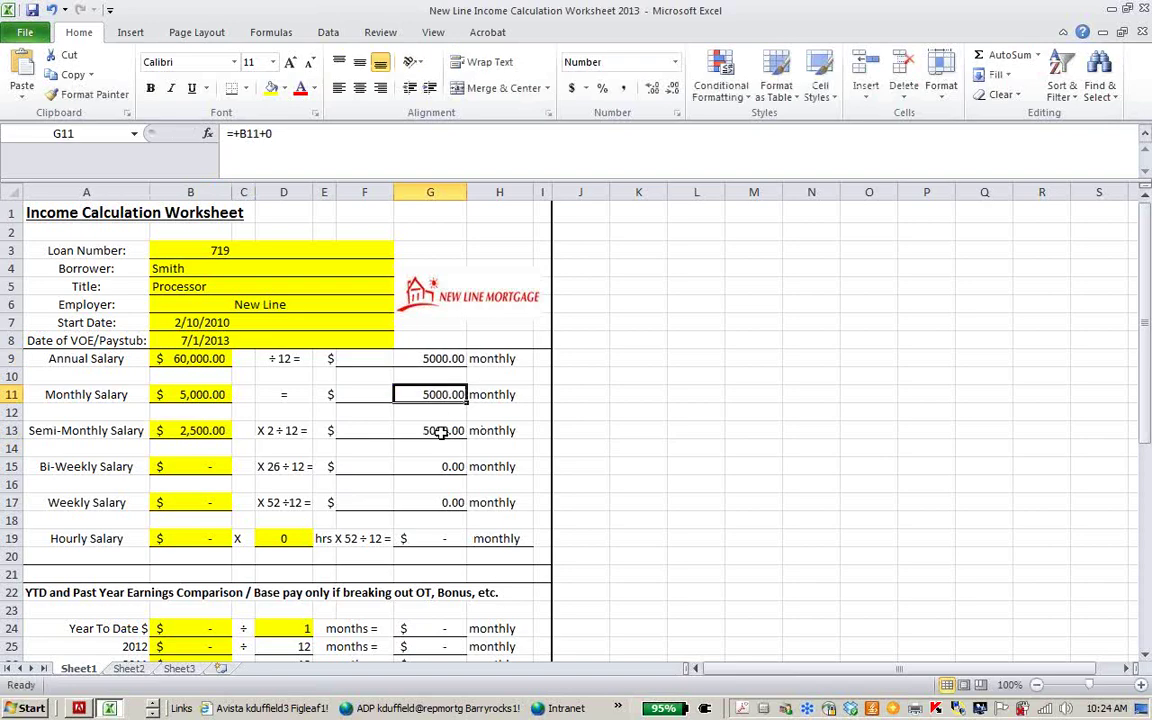
{"action": "left_click", "coordinate": [449, 431]}
Enter a bi-weekly salary of 2,500 in the Bi-Weekly Salary row
{"action": "left_click", "coordinate": [192, 467]}
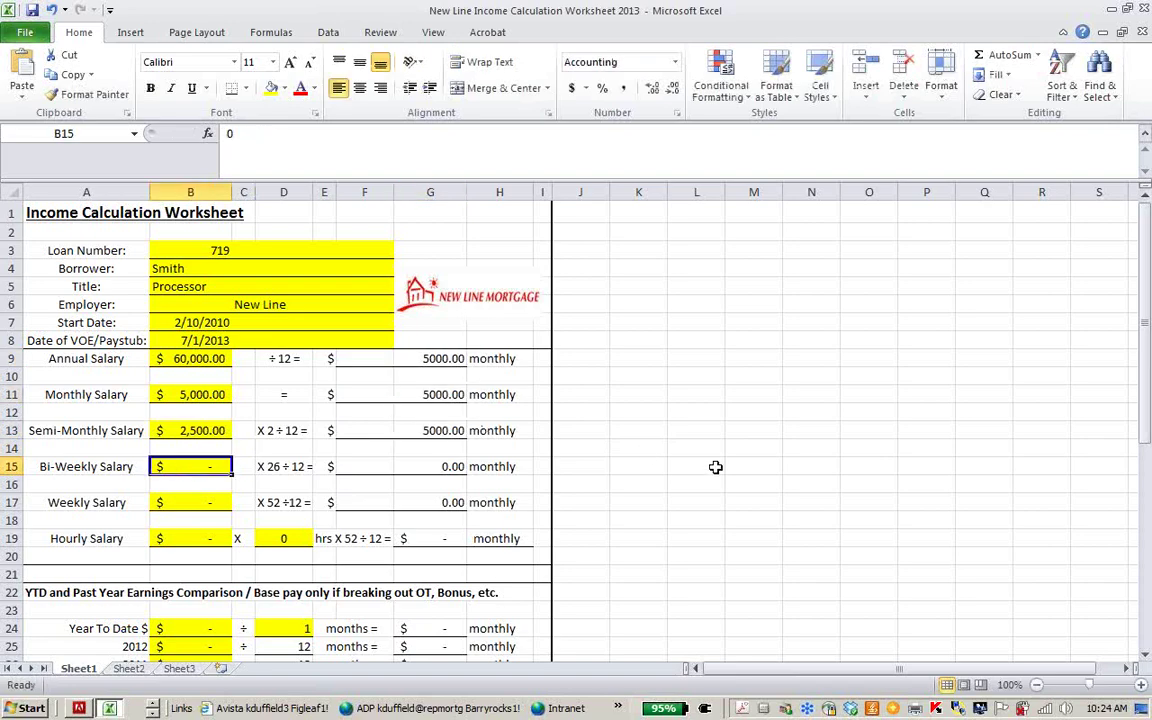
{"action": "type", "text": "2500"}
{"action": "key", "text": "Tab"}
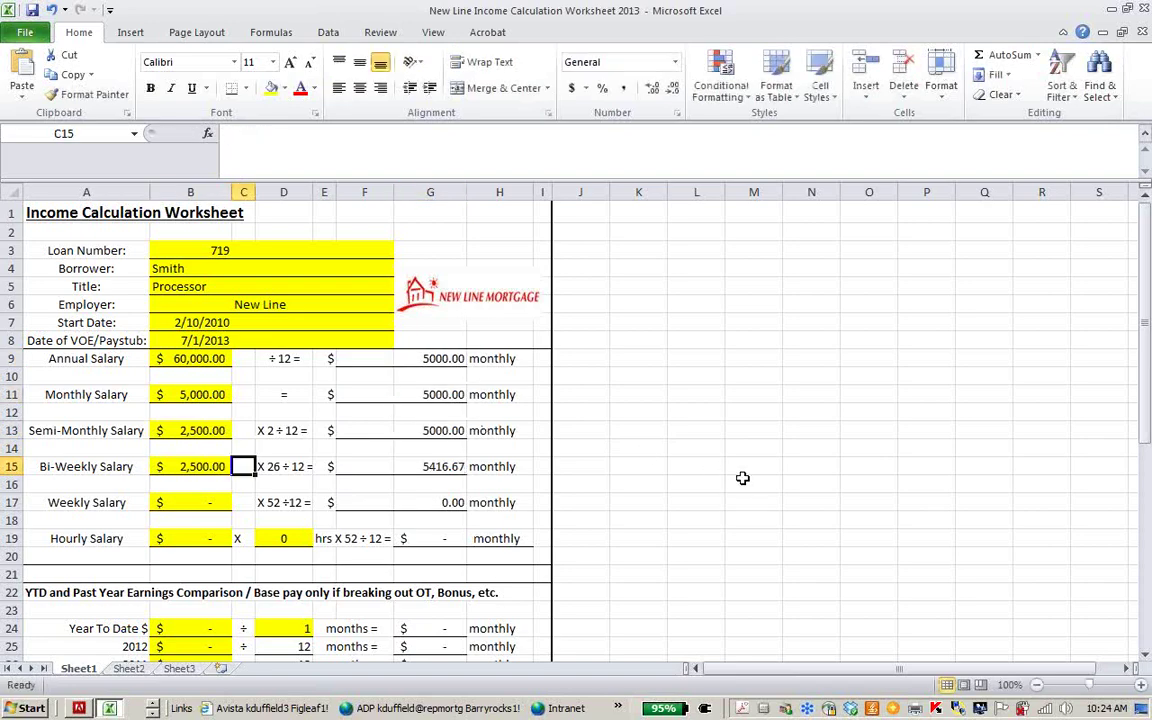
{"action": "left_click", "coordinate": [187, 504]}
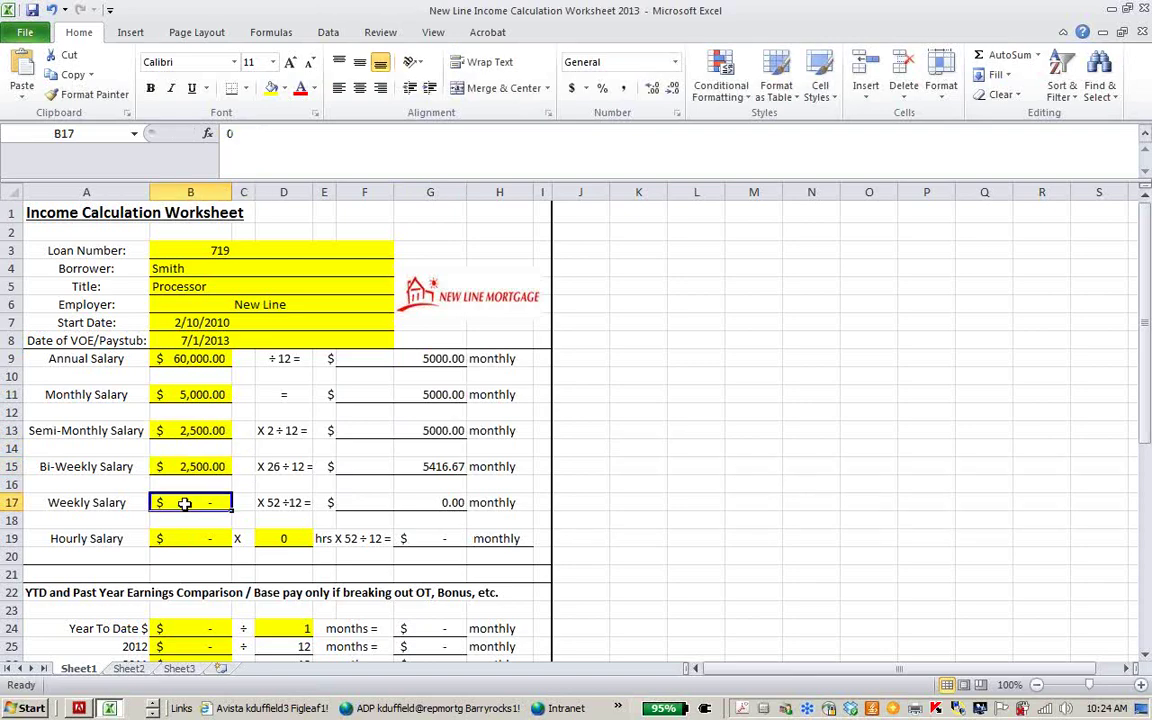
{"action": "left_click", "coordinate": [689, 483]}
{"action": "type", "text": "100"}
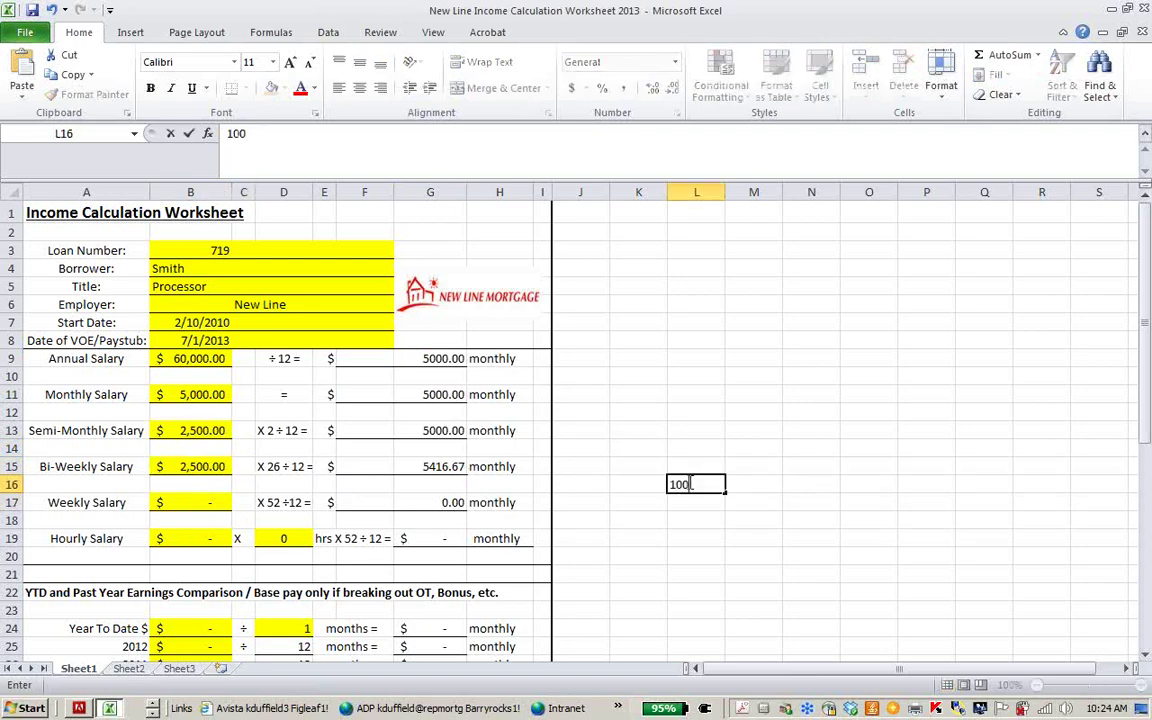
{"action": "key", "text": "Escape"}
Enter a weekly salary of 1,000 in the Weekly Salary row
{"action": "left_click", "coordinate": [199, 498]}
{"action": "type", "text": "1,00"}
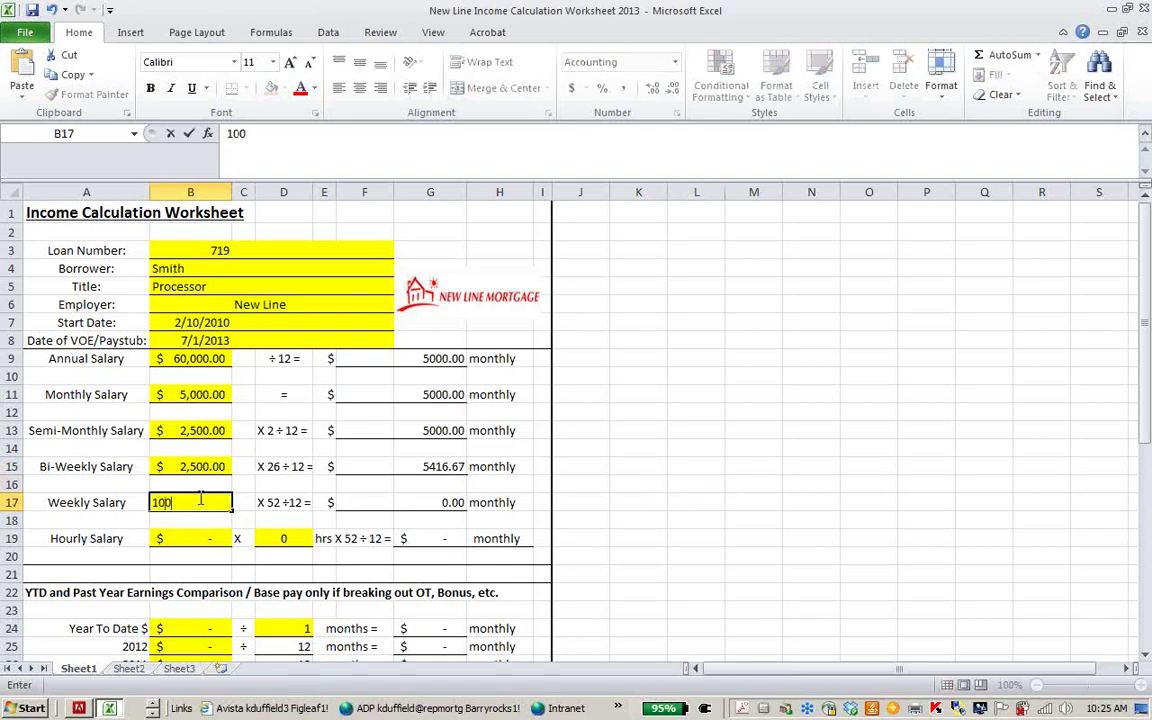
{"action": "type", "text": "0"}
{"action": "key", "text": "Tab"}
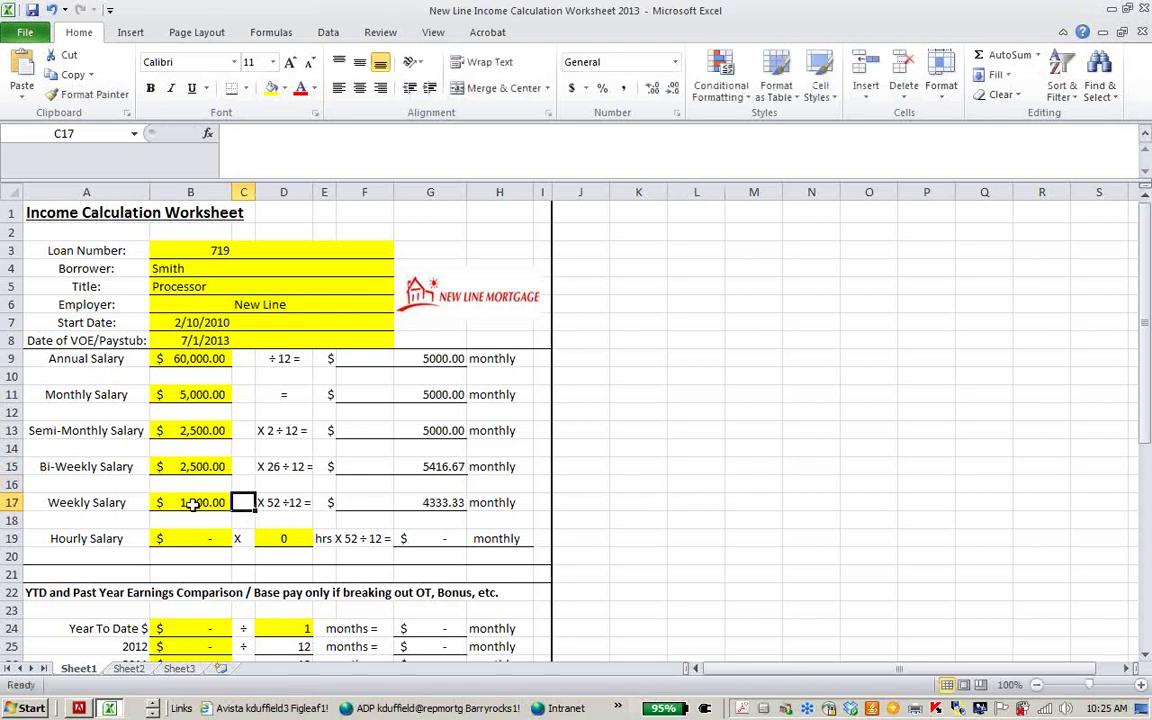
Enter an hourly rate of 52 and 40 weekly hours in the Hourly Salary row
{"action": "left_click", "coordinate": [185, 538]}
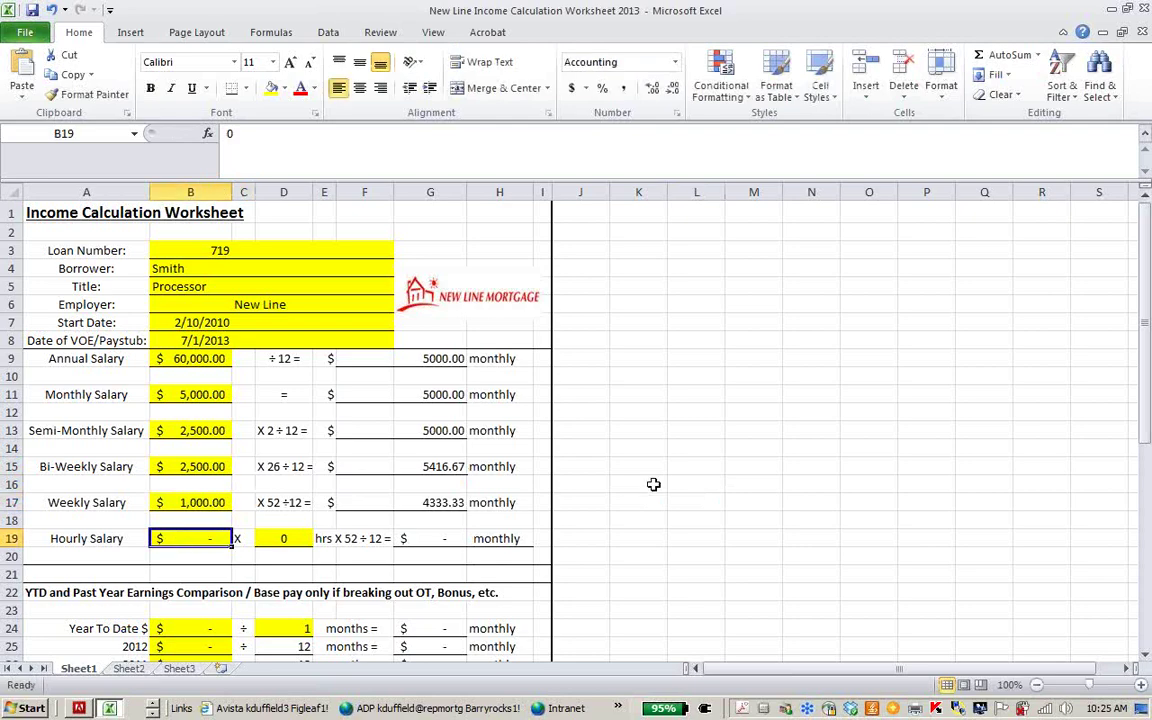
{"action": "type", "text": "52"}
{"action": "key", "text": "Tab"}
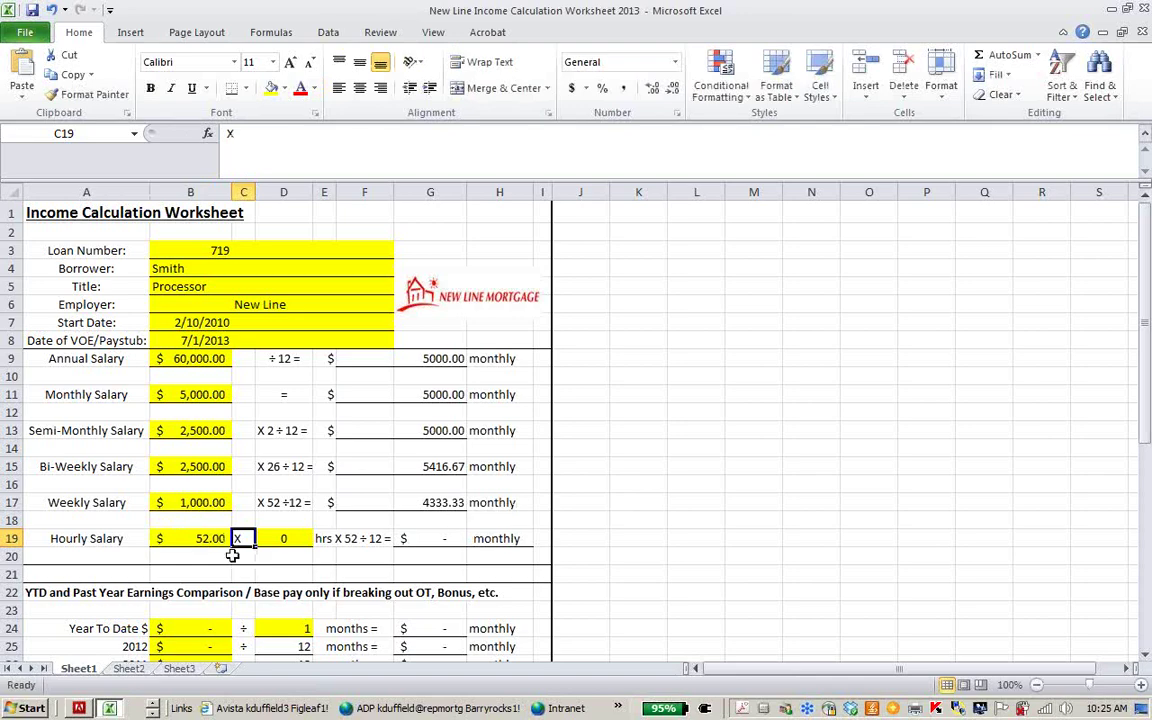
{"action": "left_click", "coordinate": [284, 541]}
{"action": "type", "text": "40"}
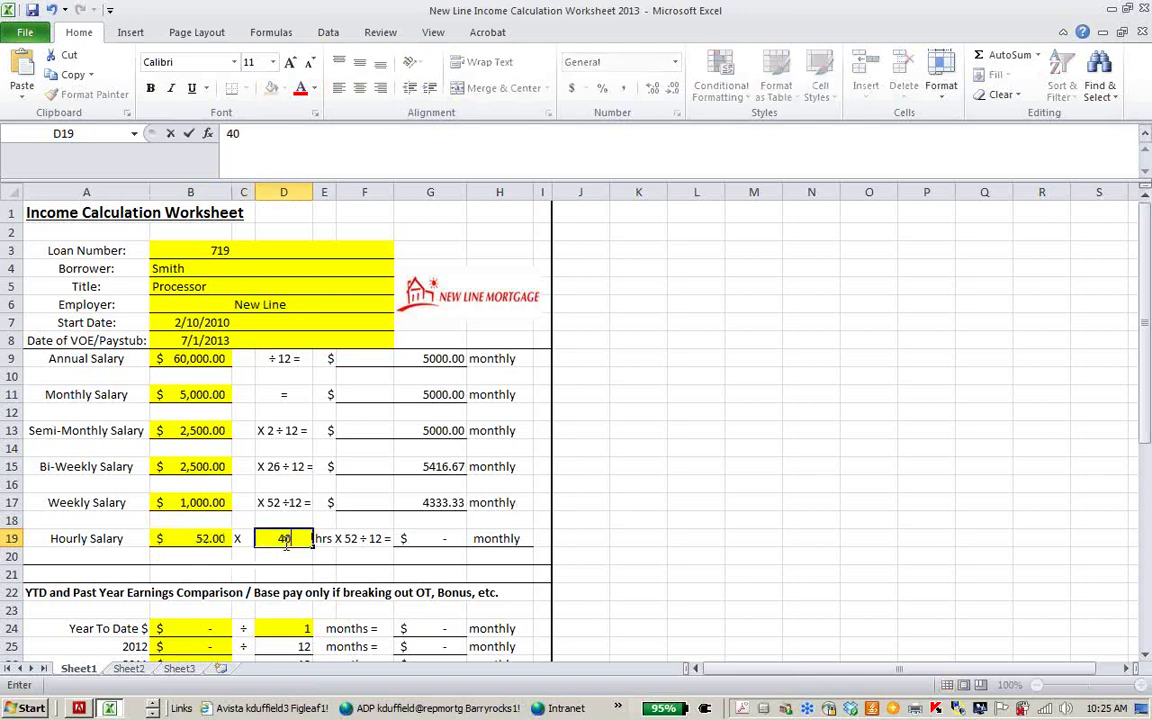
{"action": "left_click", "coordinate": [204, 539]}
{"action": "left_click", "coordinate": [284, 539]}
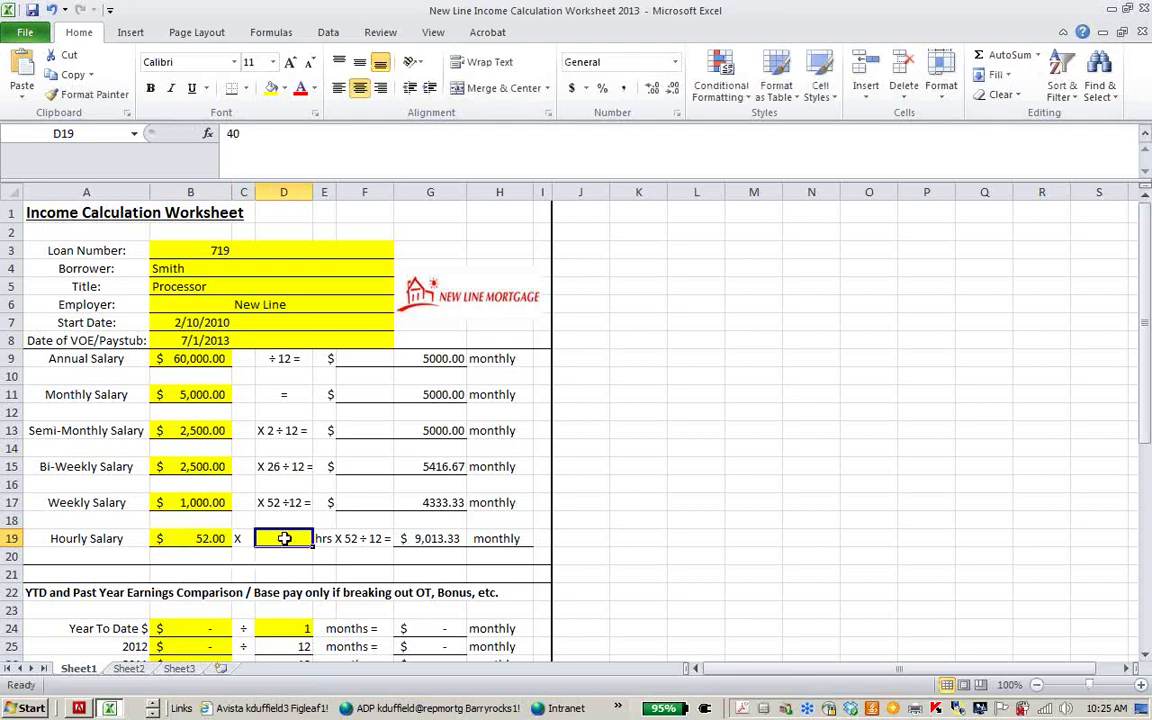
Change the hourly rate in the Hourly Salary row to 25.00
{"action": "left_click", "coordinate": [206, 539]}
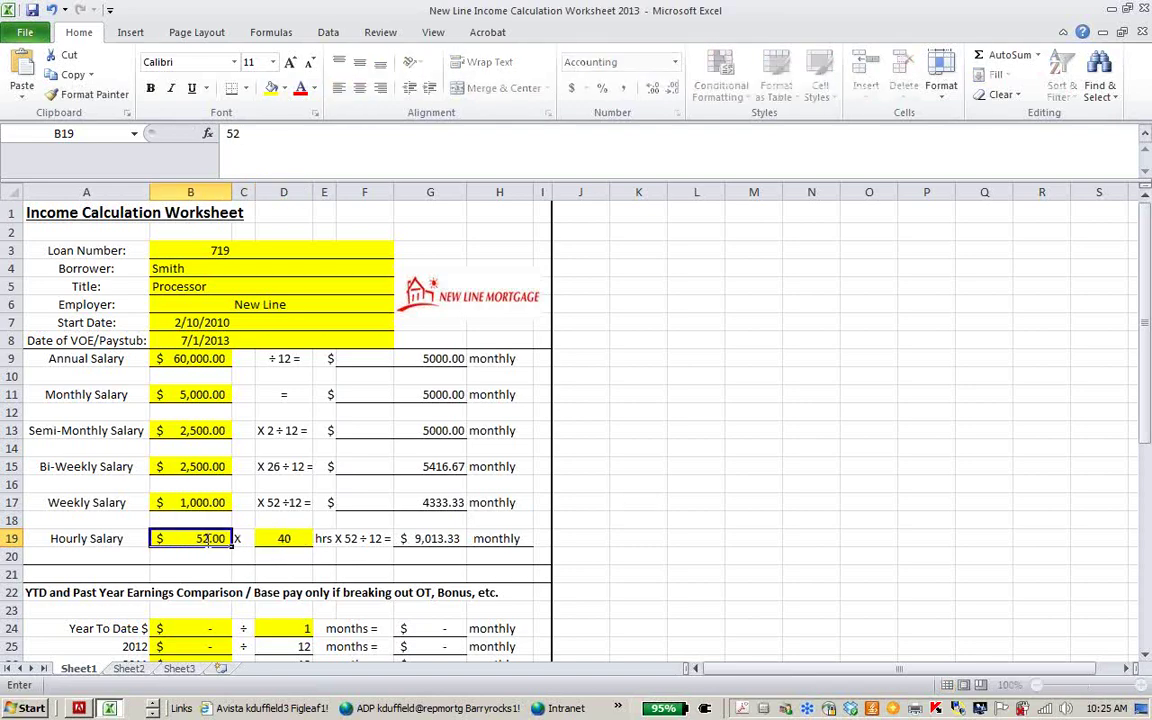
{"action": "type", "text": "25.00"}
{"action": "key", "text": "Tab"}
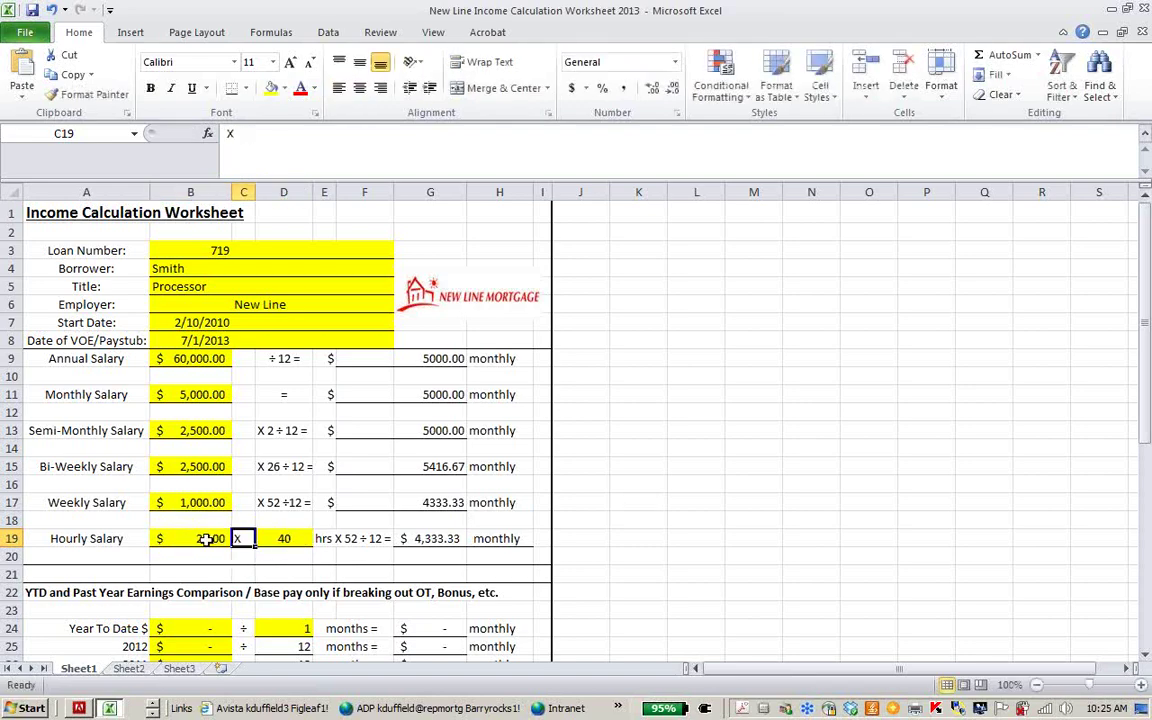
{"action": "left_click", "coordinate": [284, 539]}
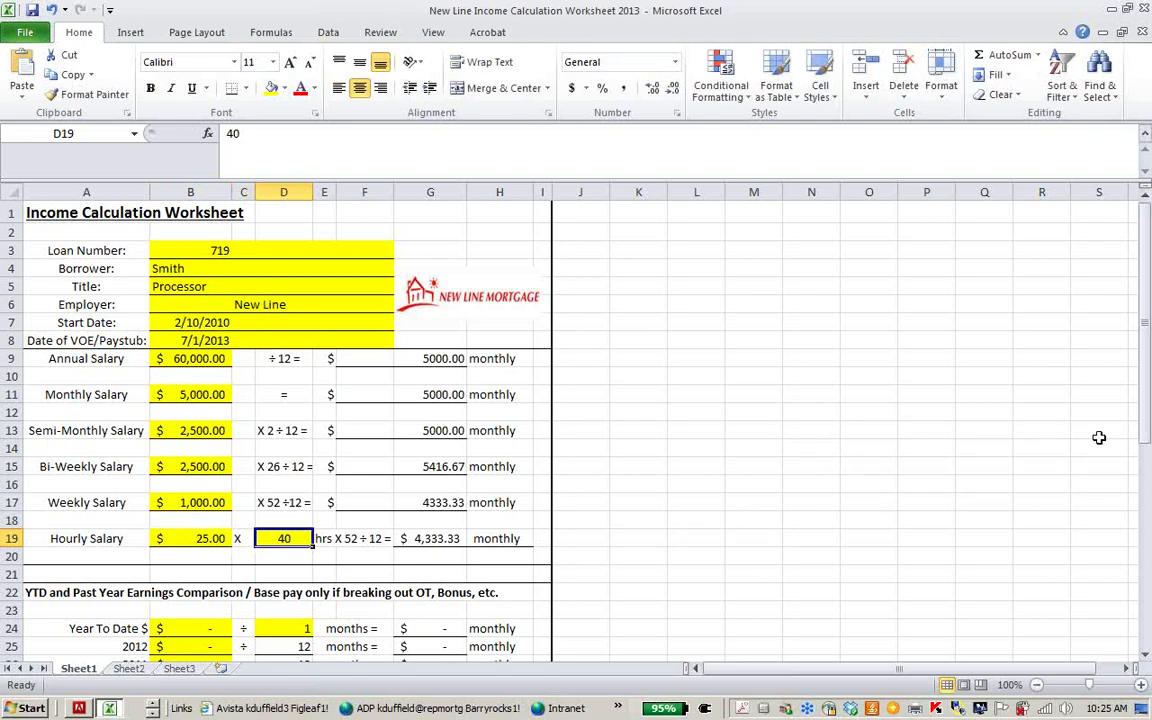
Enter year-to-date earnings of 30,000 over 6 months in the YTD and Past Year Earnings Comparison section
{"action": "left_click_drag", "start_coordinate": [1148, 435], "coordinate": [1148, 537]}
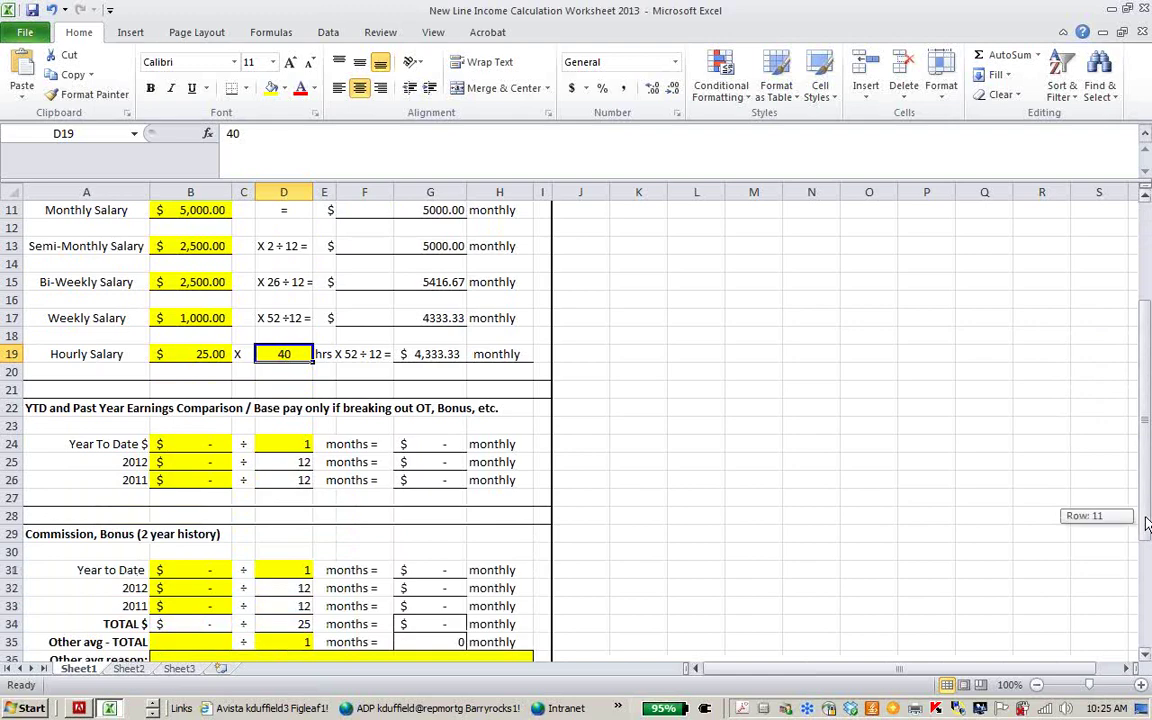
{"action": "left_click_drag", "start_coordinate": [1146, 524], "coordinate": [1146, 590]}
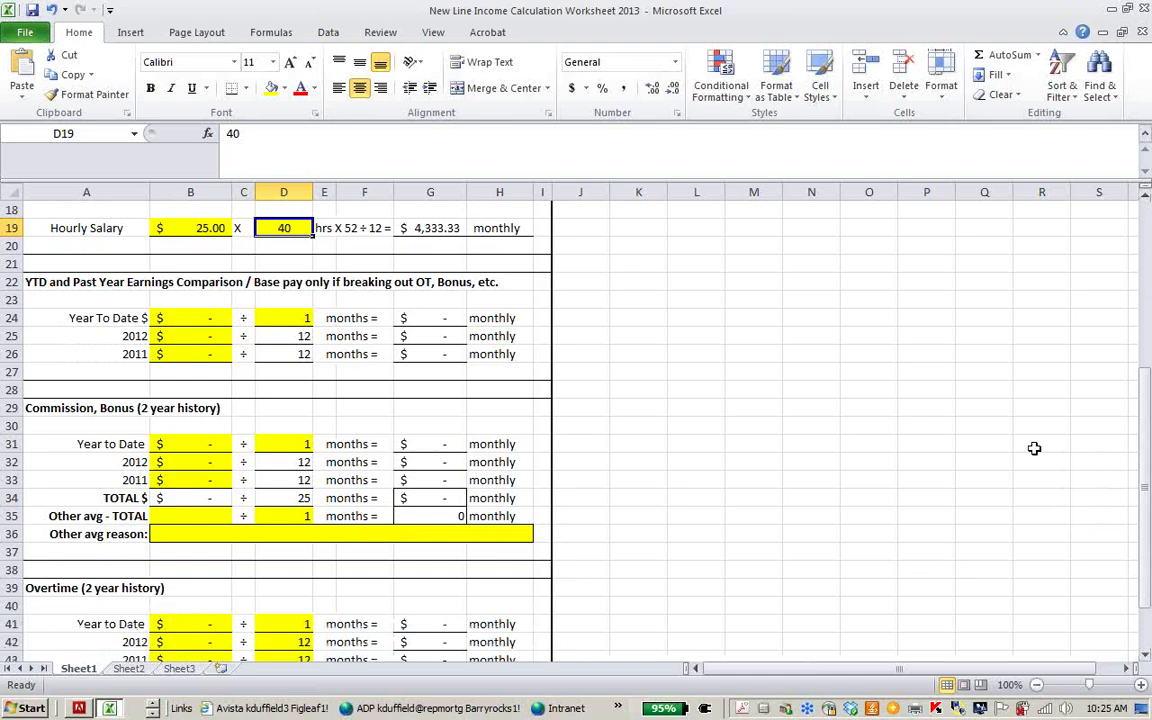
{"action": "left_click_drag", "start_coordinate": [1146, 432], "coordinate": [1147, 420]}
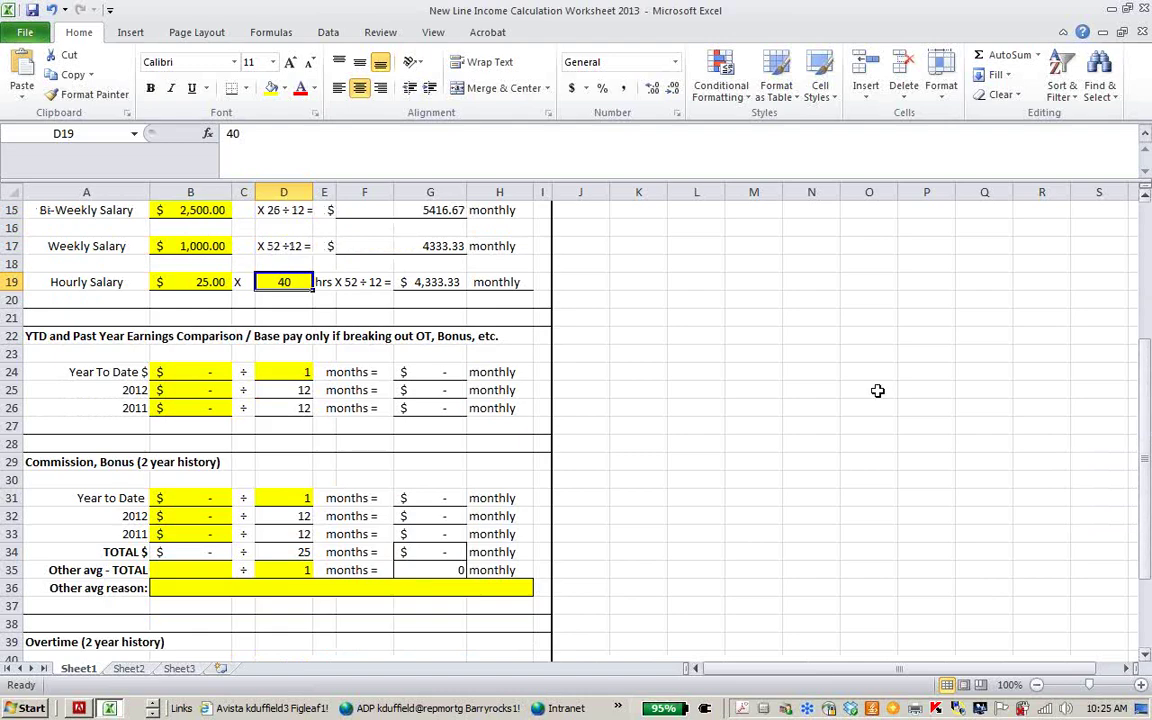
{"action": "left_click", "coordinate": [197, 375]}
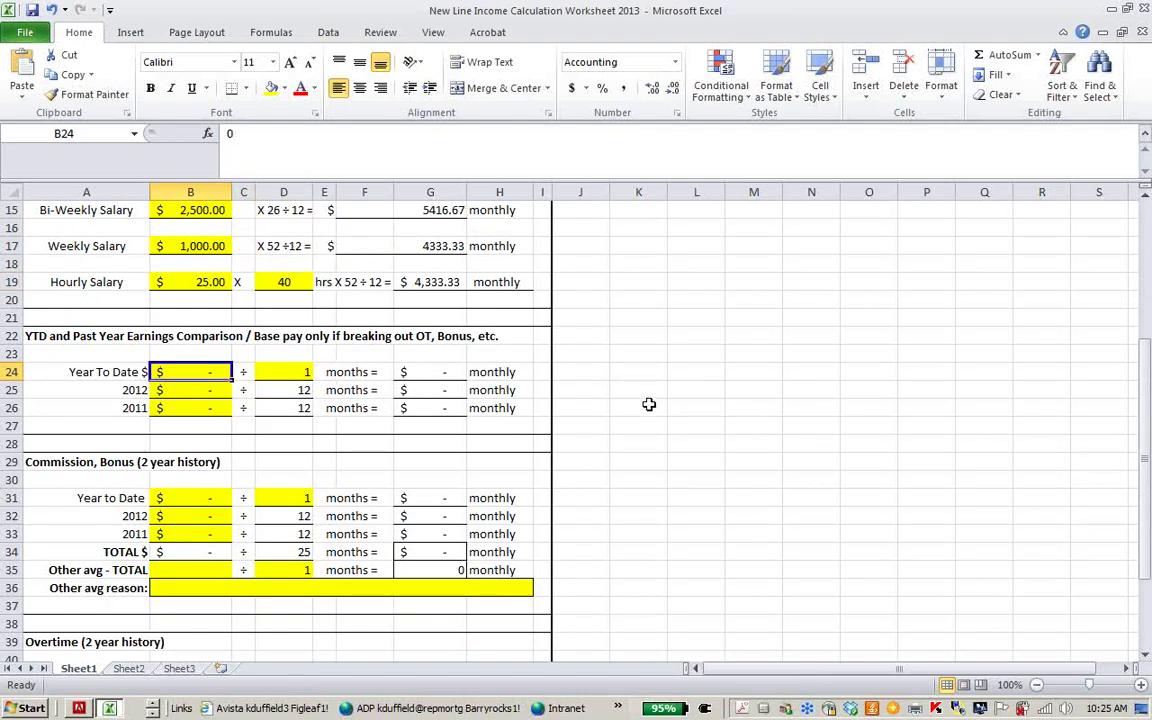
{"action": "type", "text": "3"}
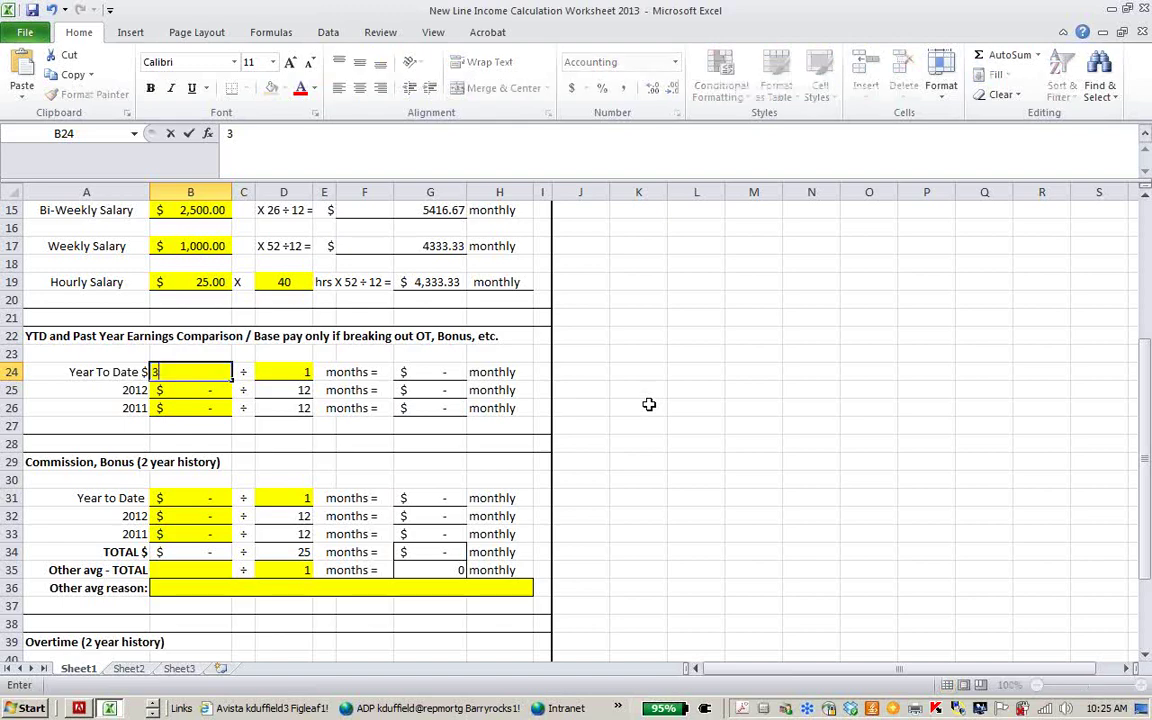
{"action": "type", "text": "0,000"}
{"action": "key", "text": "Tab"}
{"action": "key", "text": "Tab"}
{"action": "type", "text": "6"}
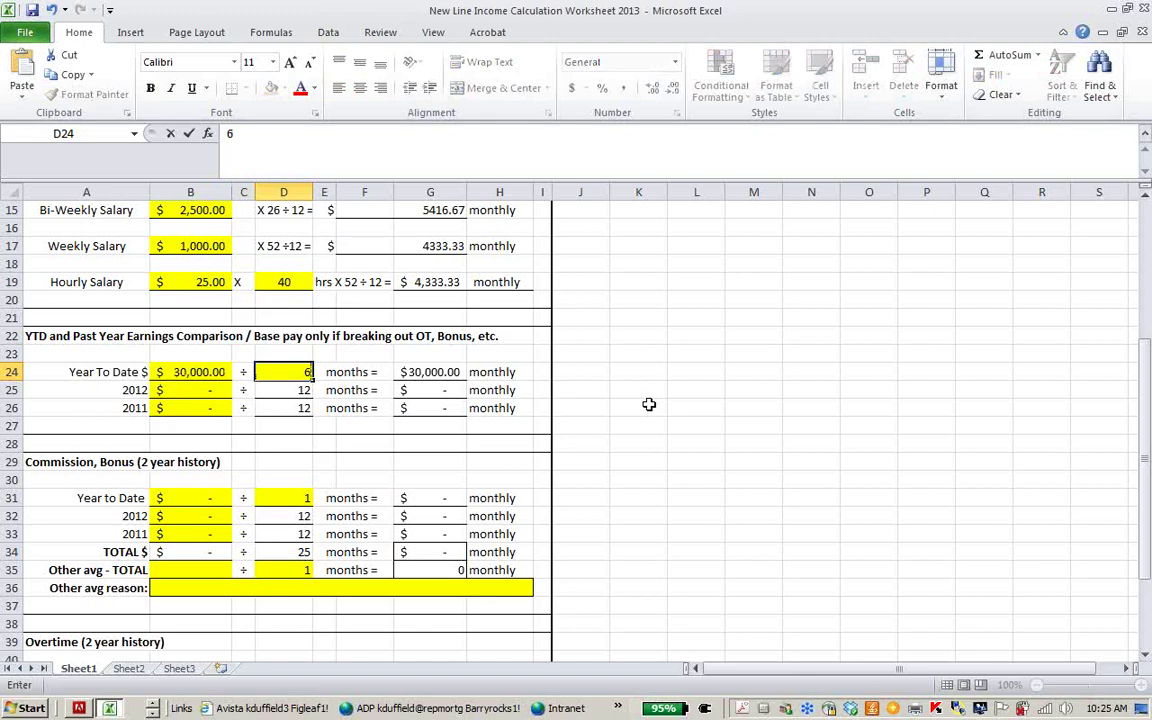
{"action": "key", "text": "Tab"}
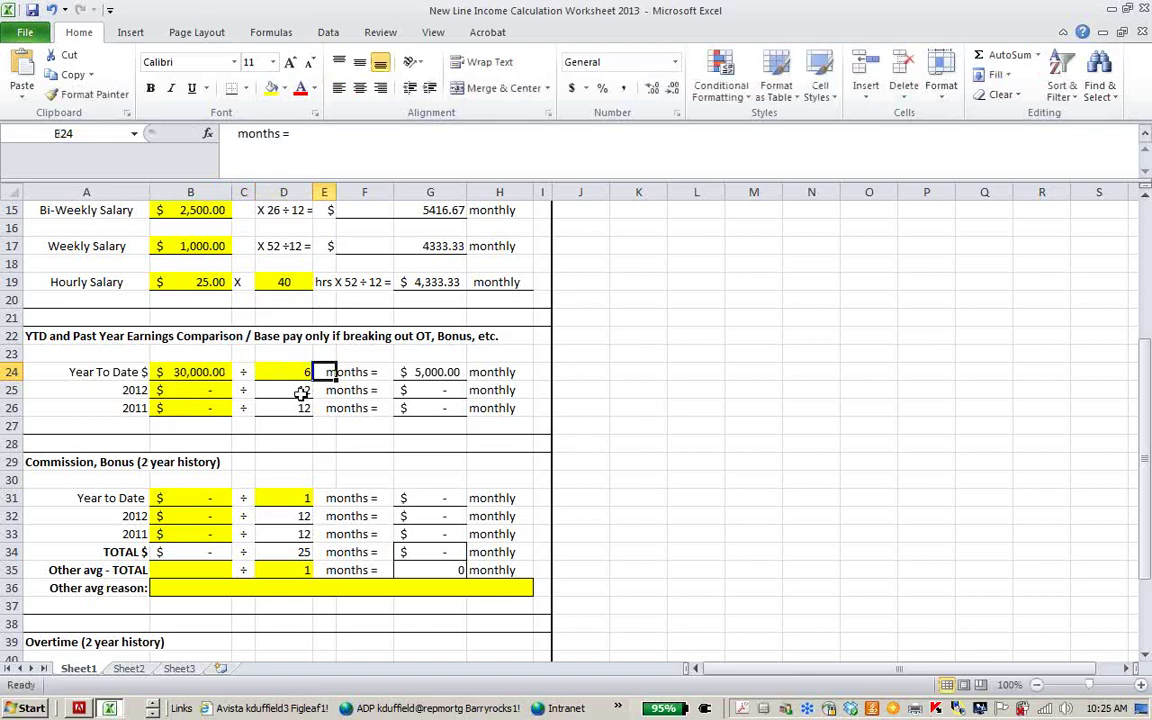
Enter 2012 earnings of 48,000 in the YTD and Past Year Earnings Comparison section
{"action": "left_click", "coordinate": [192, 390]}
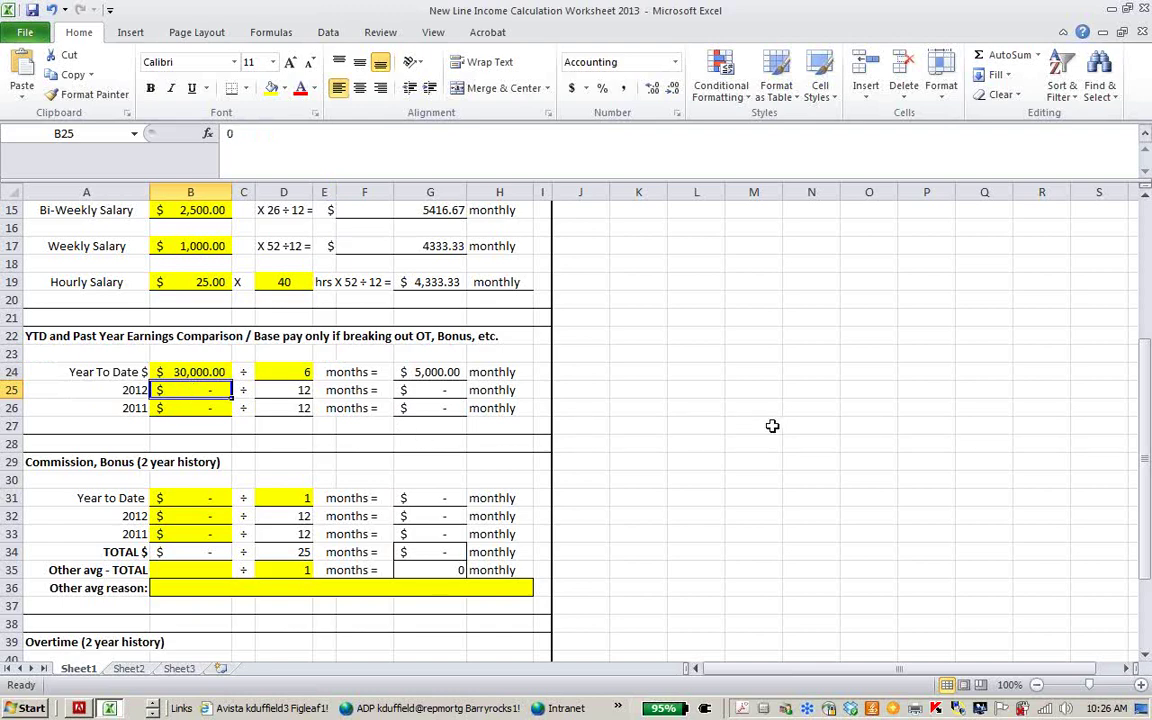
{"action": "type", "text": "480000"}
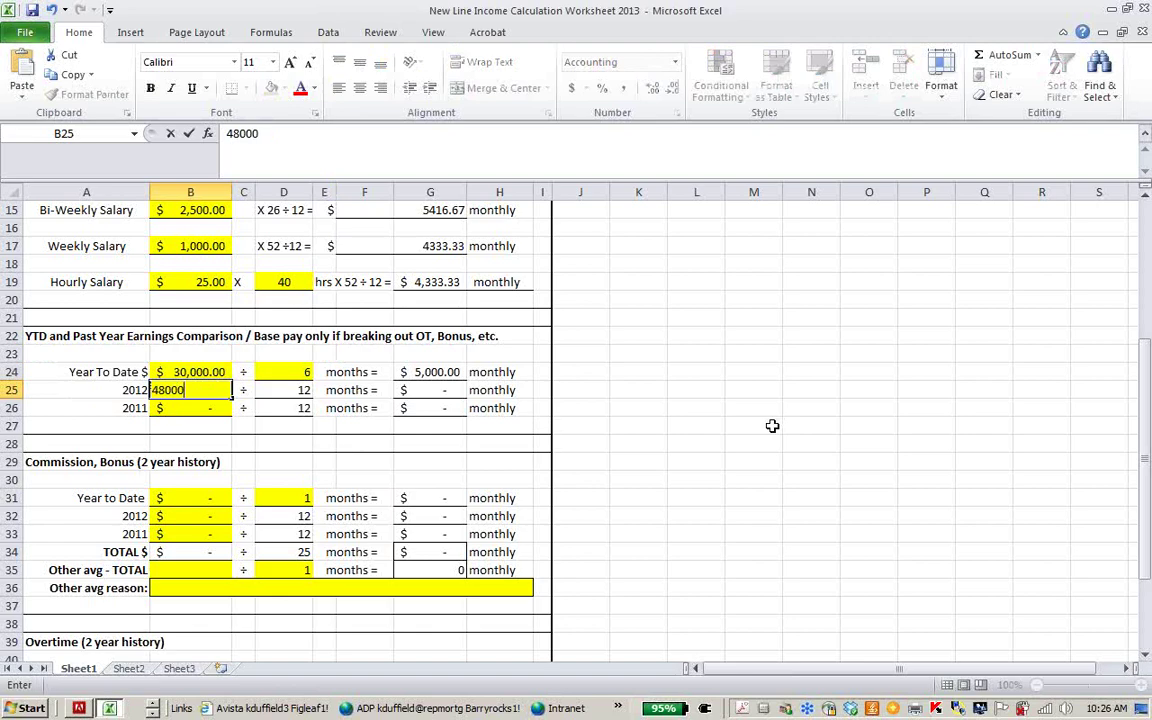
{"action": "key", "text": "Tab"}
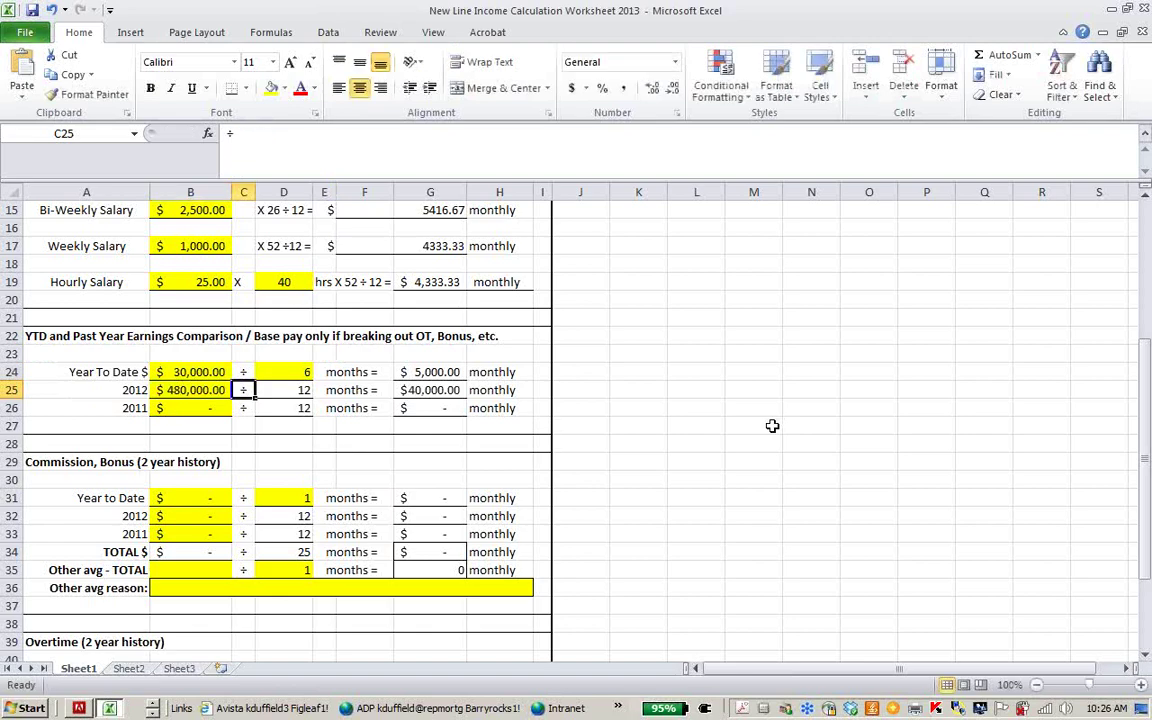
{"action": "left_click", "coordinate": [195, 389]}
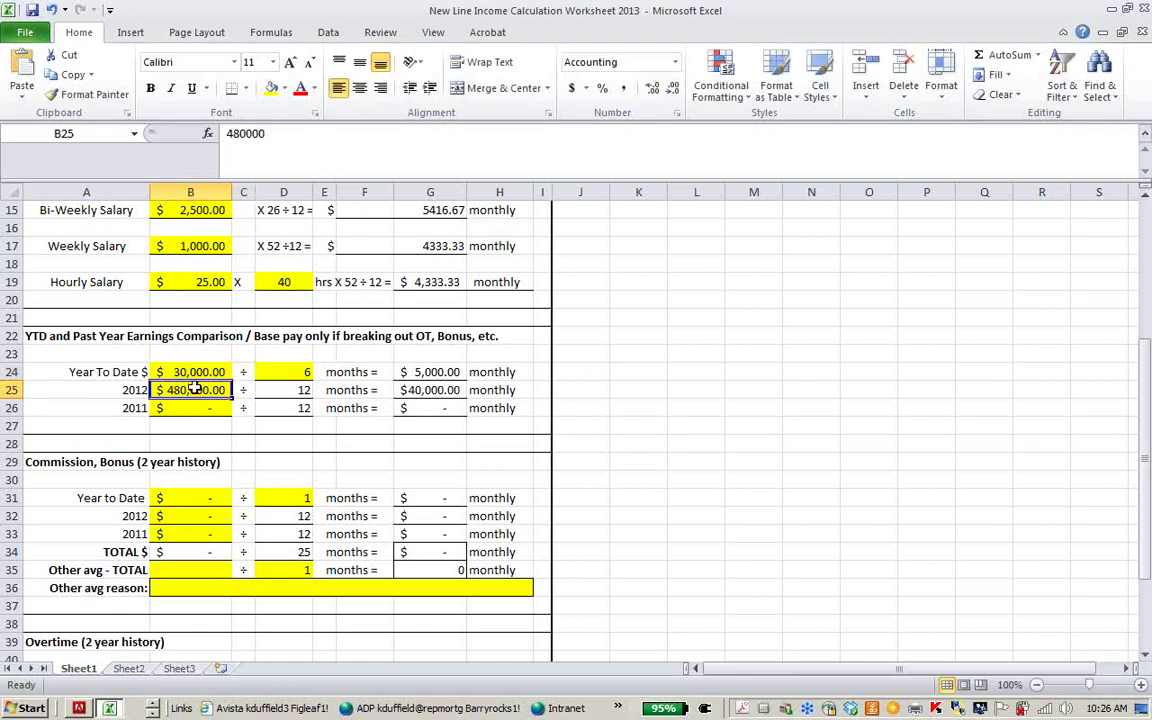
{"action": "type", "text": "48000"}
{"action": "key", "text": "Tab"}
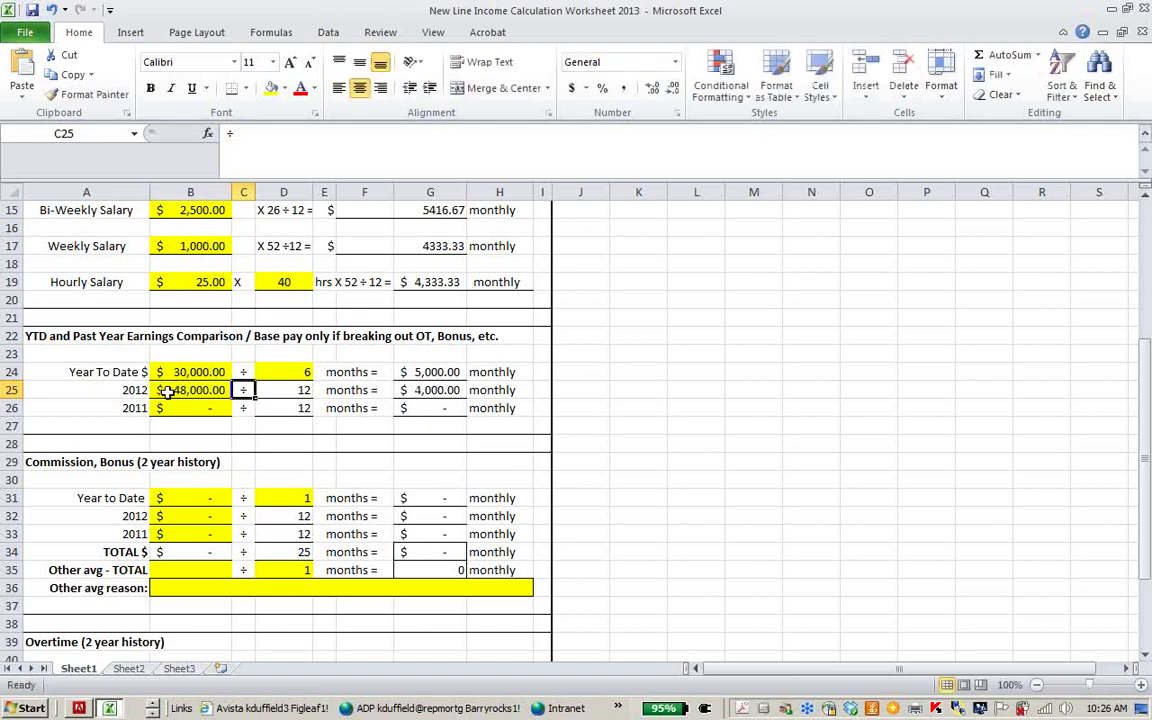
Enter 2011 earnings of 45,000 in the YTD and Past Year Earnings Comparison section
{"action": "left_click", "coordinate": [165, 407]}
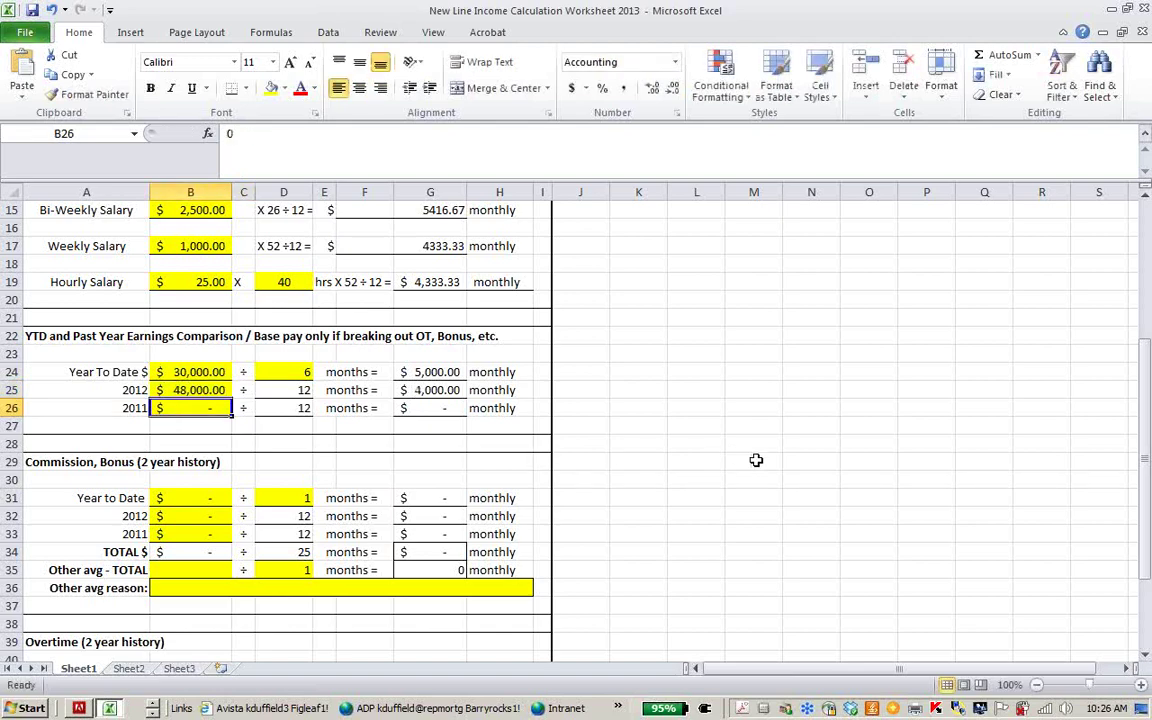
{"action": "type", "text": "45000"}
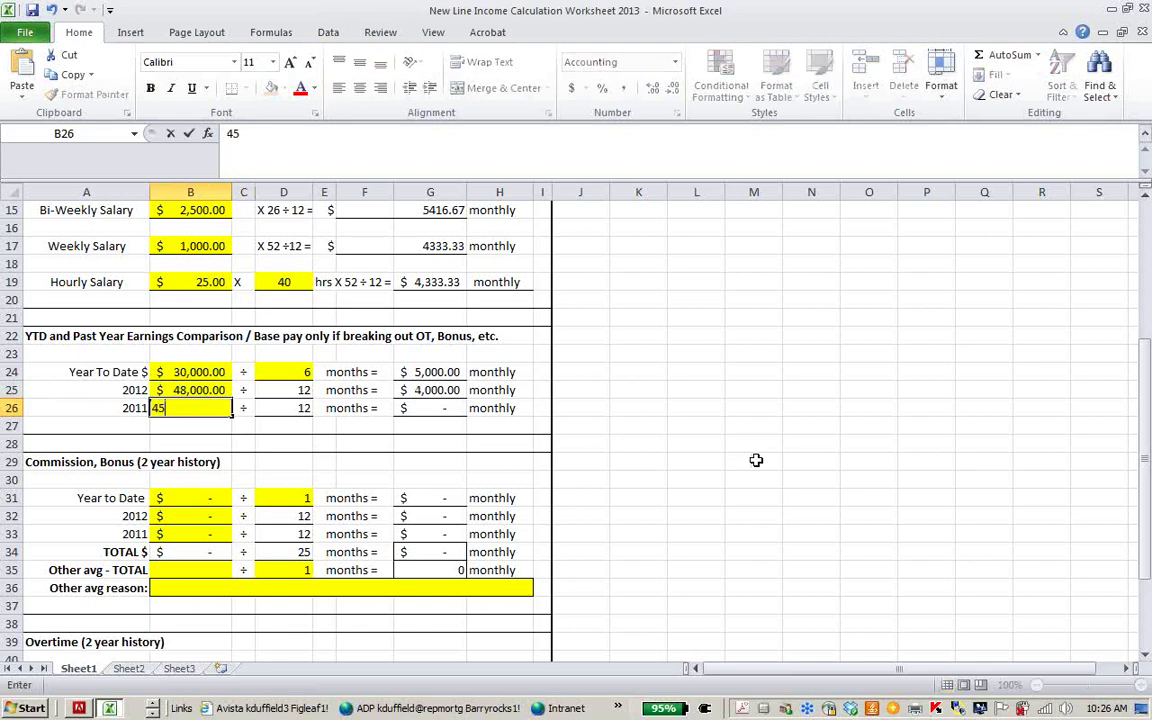
{"action": "key", "text": "Tab"}
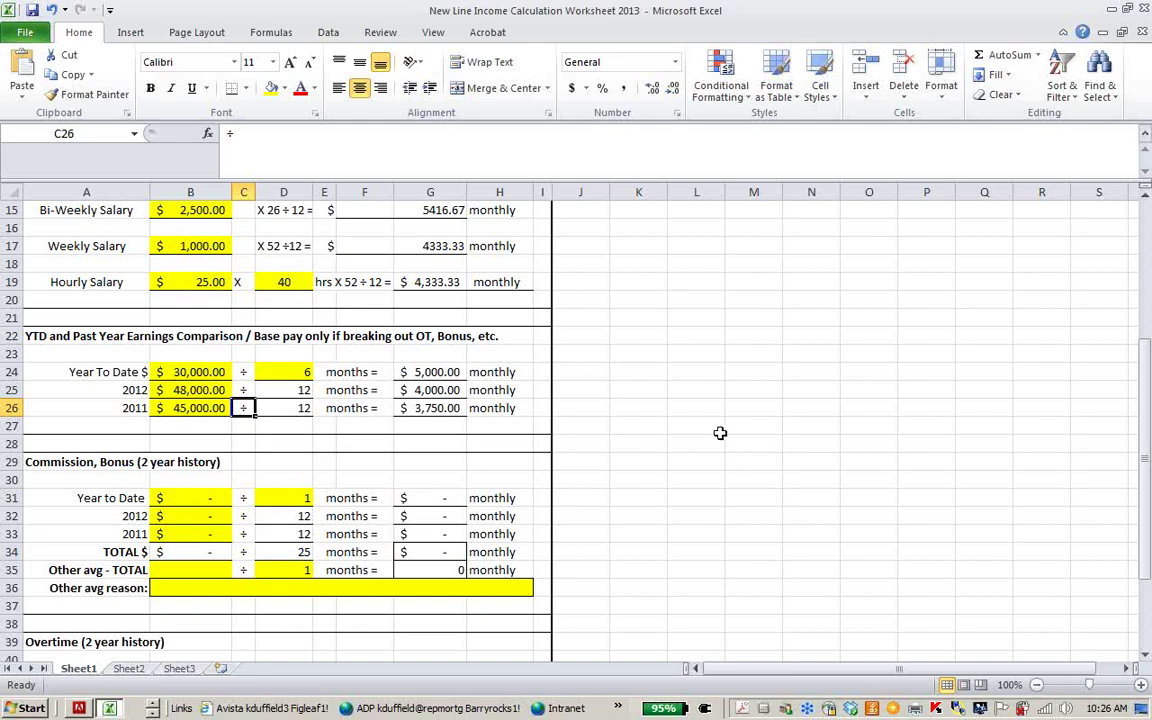
Change the year-to-date earnings in the earnings comparison section to 50,000
{"action": "left_click", "coordinate": [224, 372]}
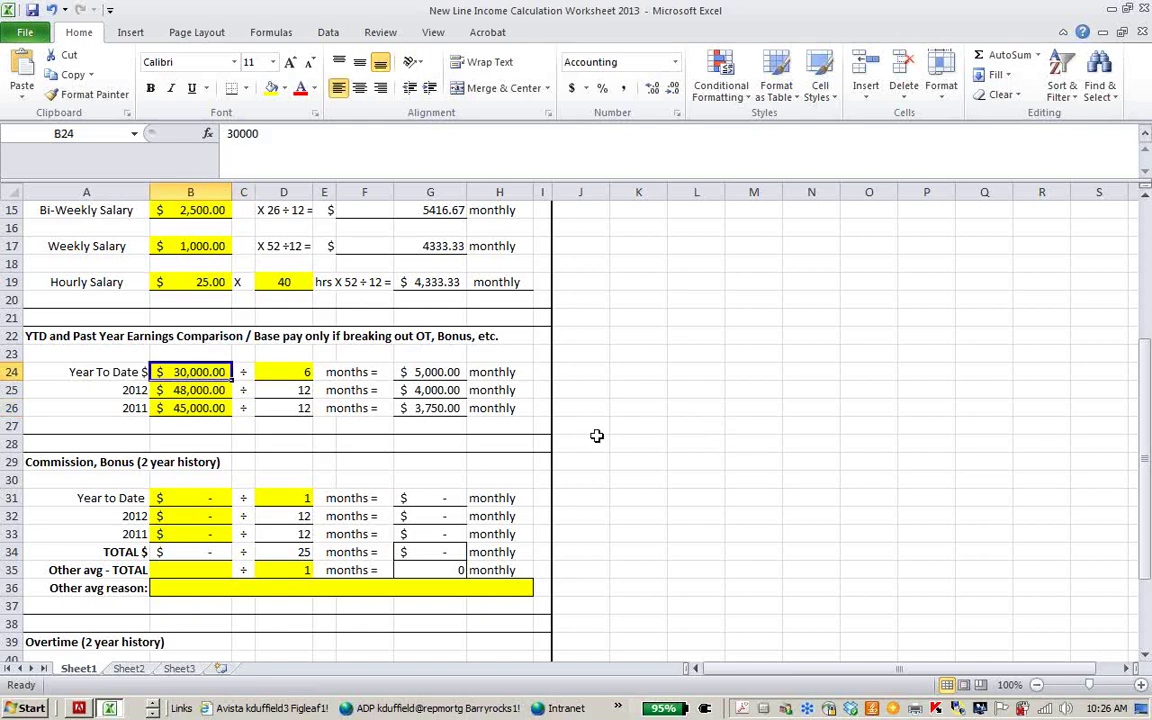
{"action": "type", "text": "50000"}
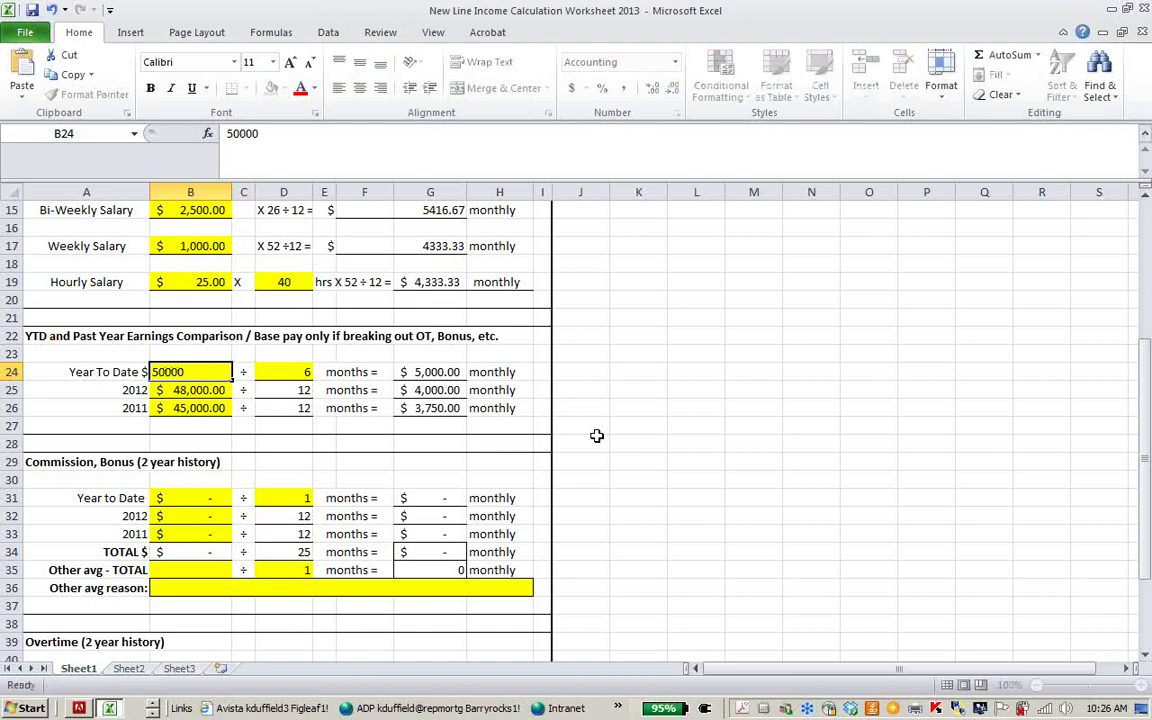
{"action": "key", "text": "Tab"}
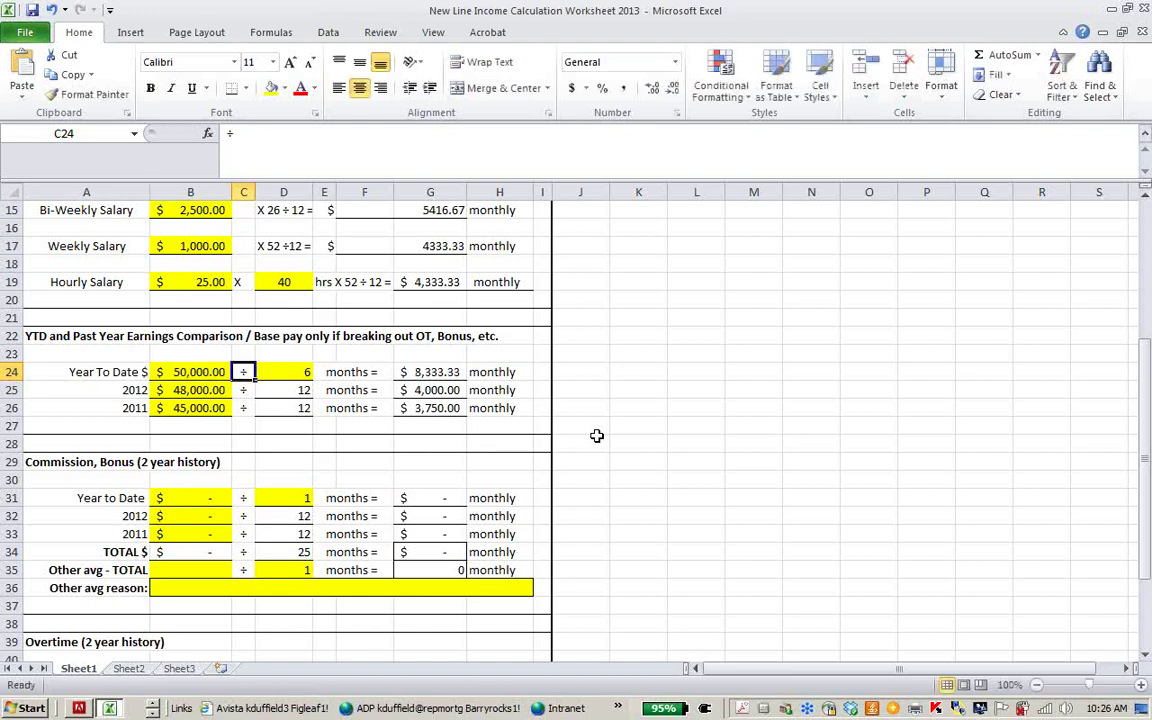
Compare the monthly income results of the Year To Date, 2012 and 2011 rows in the earnings comparison
{"action": "left_click", "coordinate": [420, 372]}
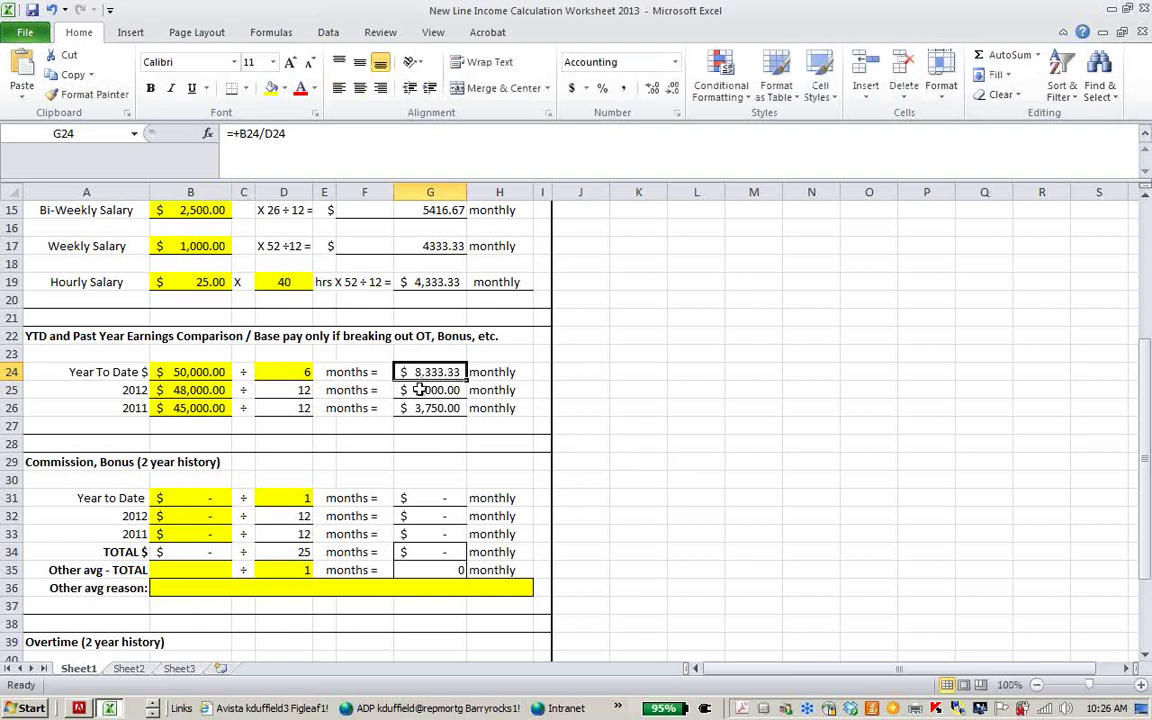
{"action": "key", "text": "Down"}
{"action": "key", "text": "Down"}
{"action": "left_click", "coordinate": [420, 390]}
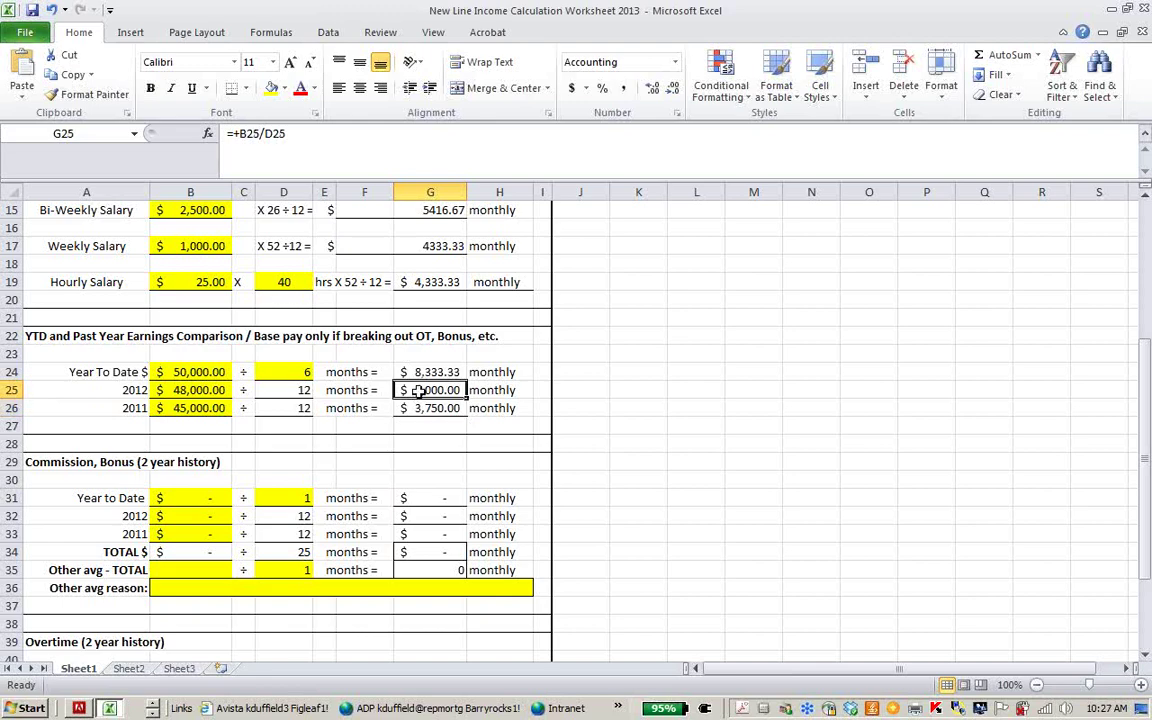
{"action": "left_click", "coordinate": [420, 372]}
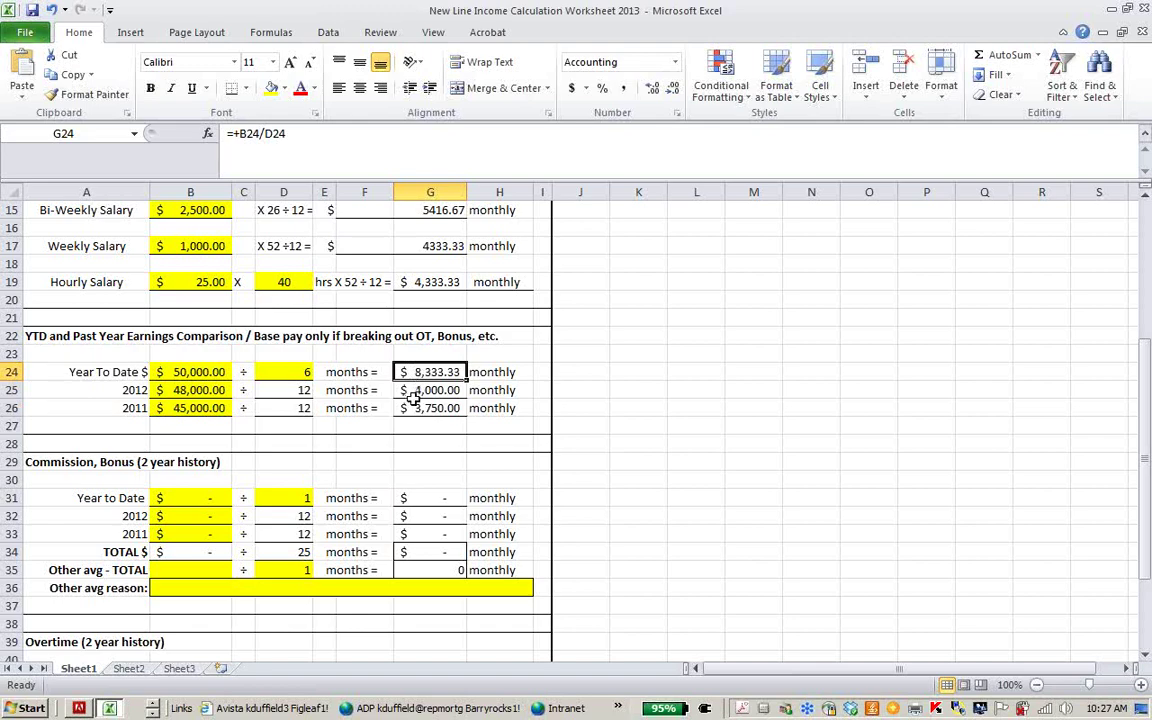
{"action": "left_click", "coordinate": [412, 407]}
{"action": "left_click", "coordinate": [415, 390]}
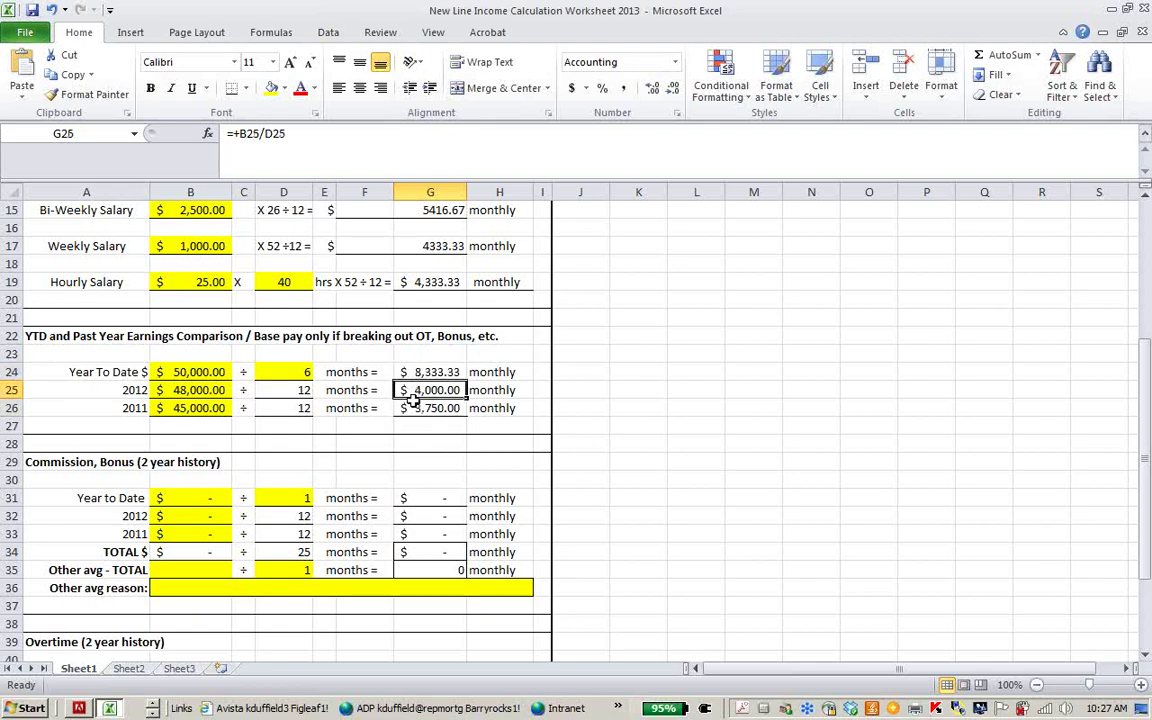
{"action": "left_click", "coordinate": [412, 407]}
{"action": "left_click", "coordinate": [412, 390]}
{"action": "left_click", "coordinate": [412, 407]}
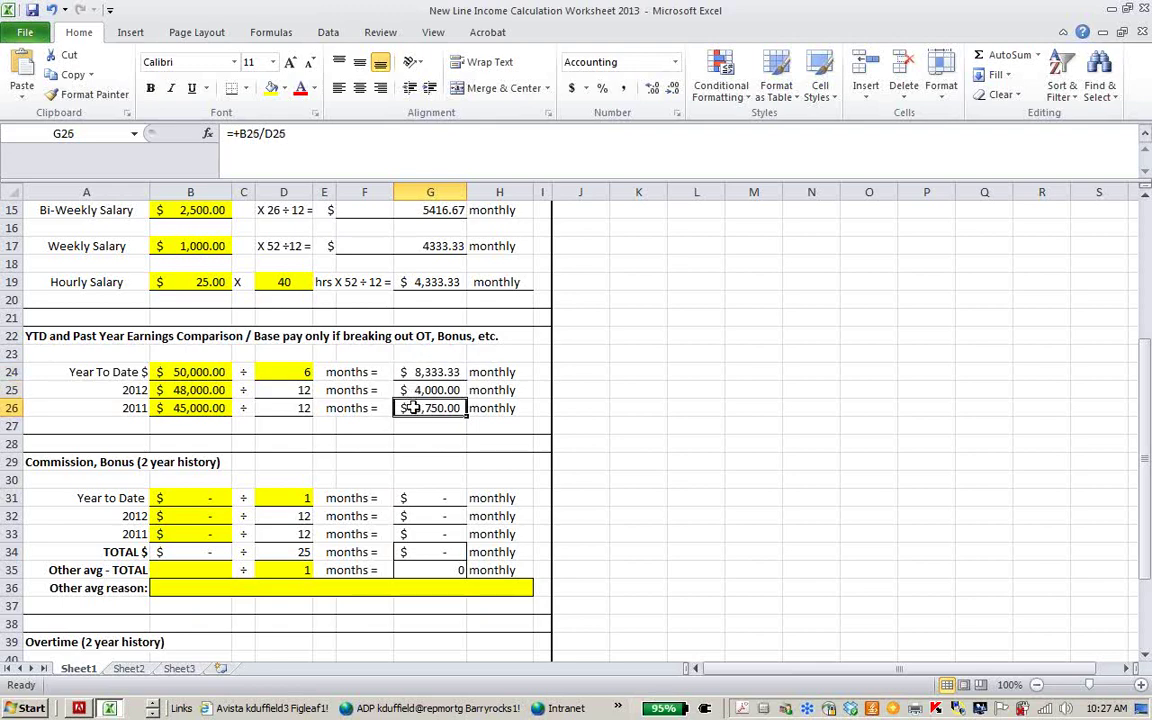
{"action": "left_click", "coordinate": [415, 390]}
{"action": "left_click", "coordinate": [415, 407]}
{"action": "left_click", "coordinate": [416, 392]}
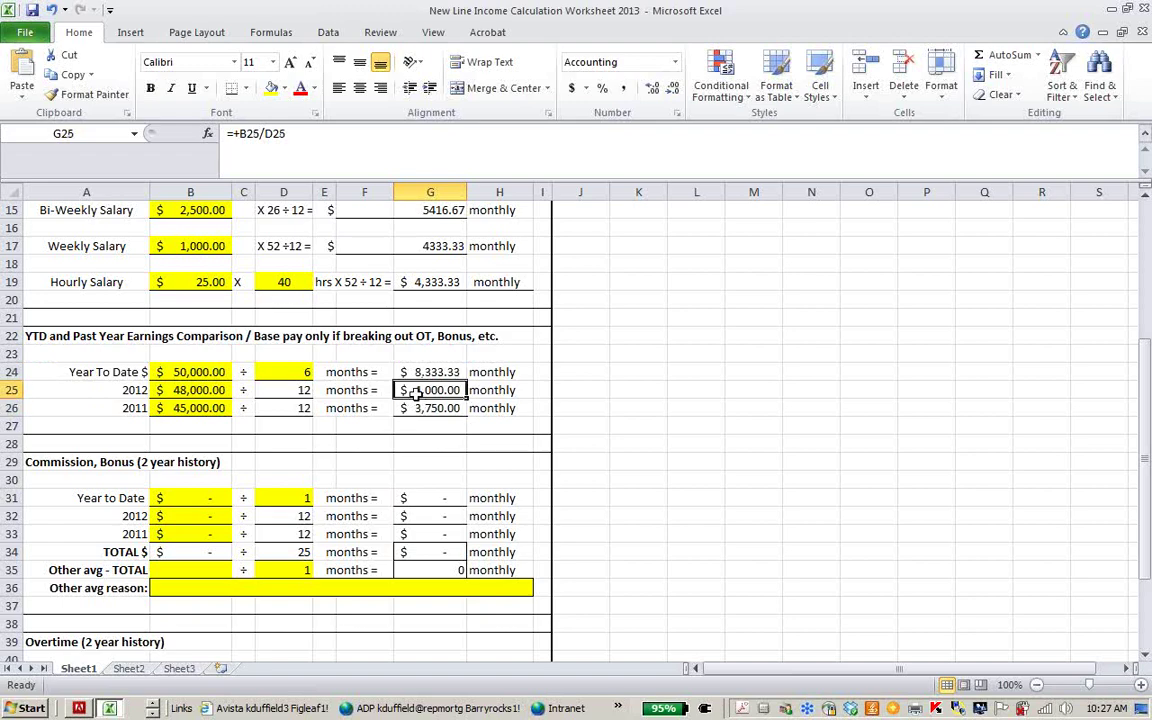
{"action": "left_click", "coordinate": [415, 372]}
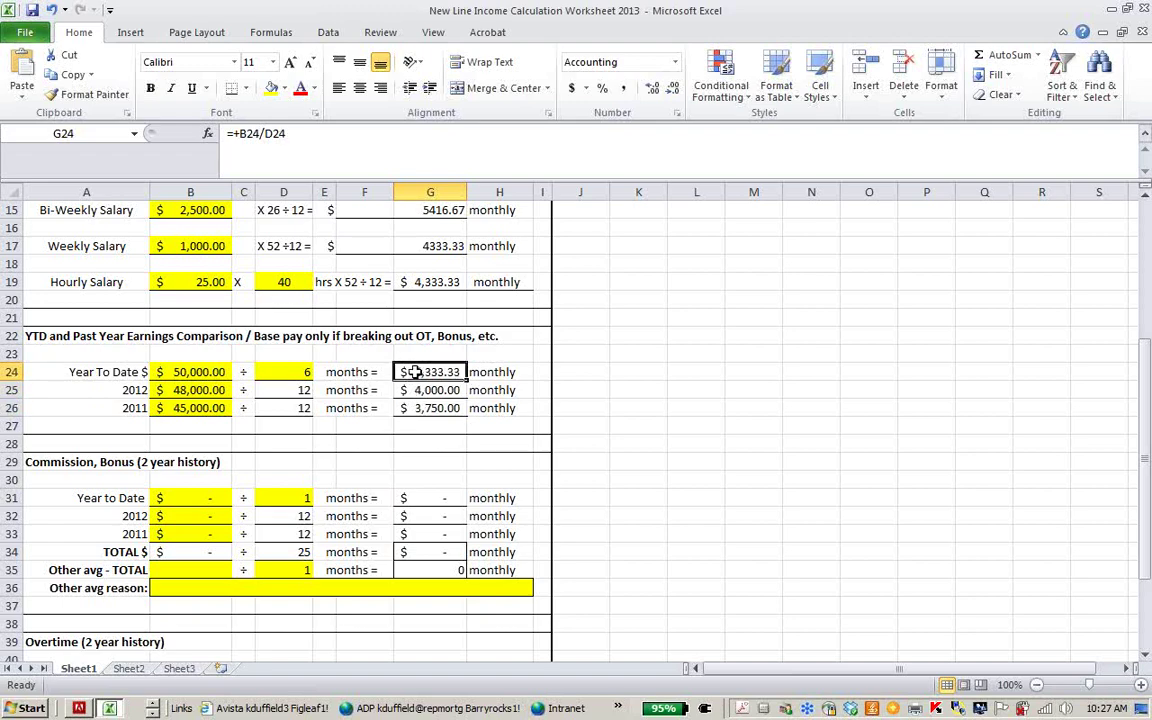
{"action": "left_click", "coordinate": [416, 390]}
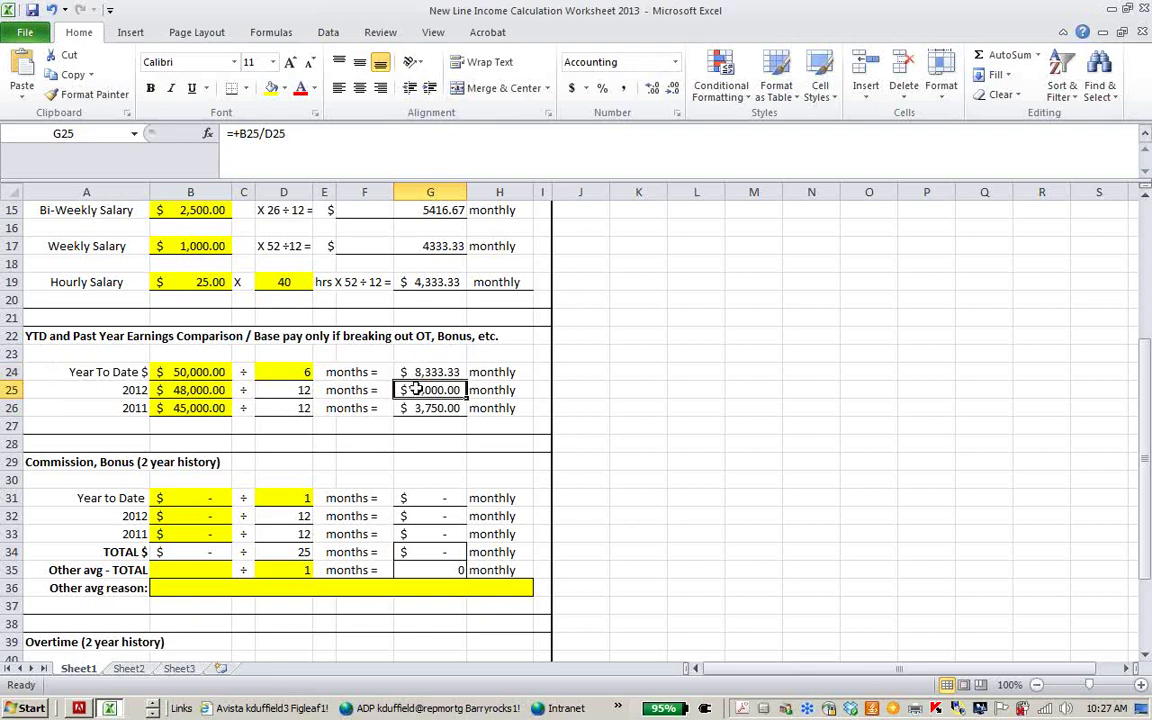
Check the monthly income formulas of the 2011, 2012 and Year To Date rows in the earnings comparison
{"action": "left_click", "coordinate": [417, 408]}
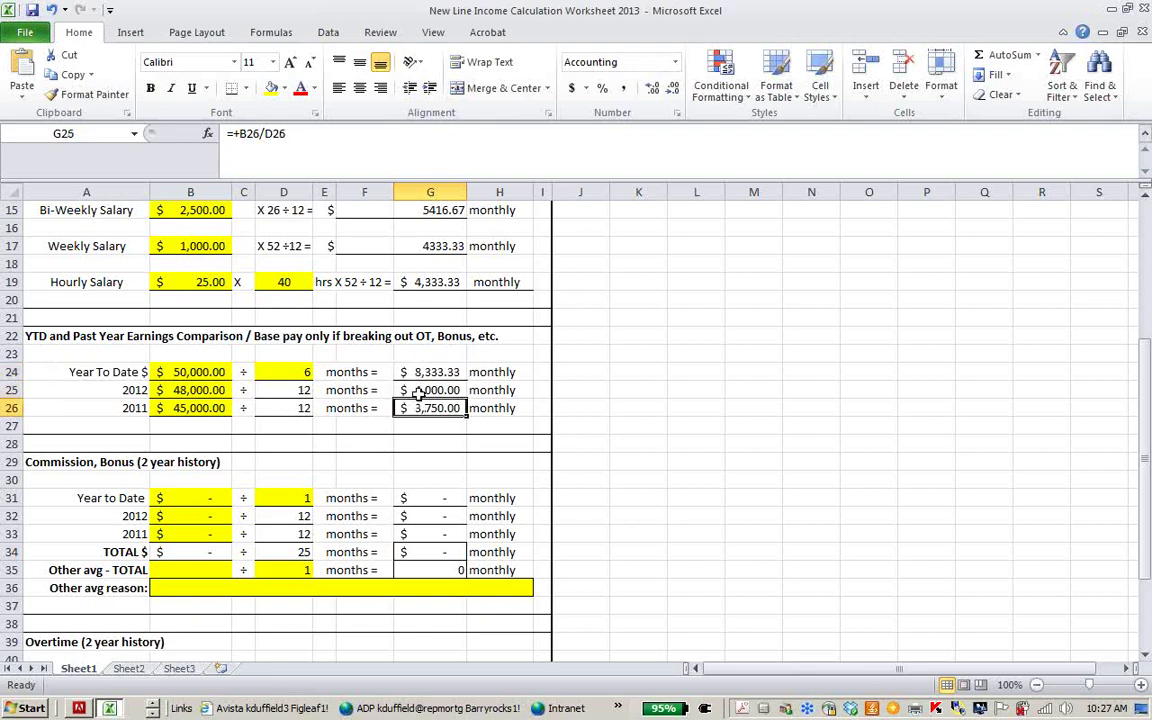
{"action": "left_click", "coordinate": [416, 390]}
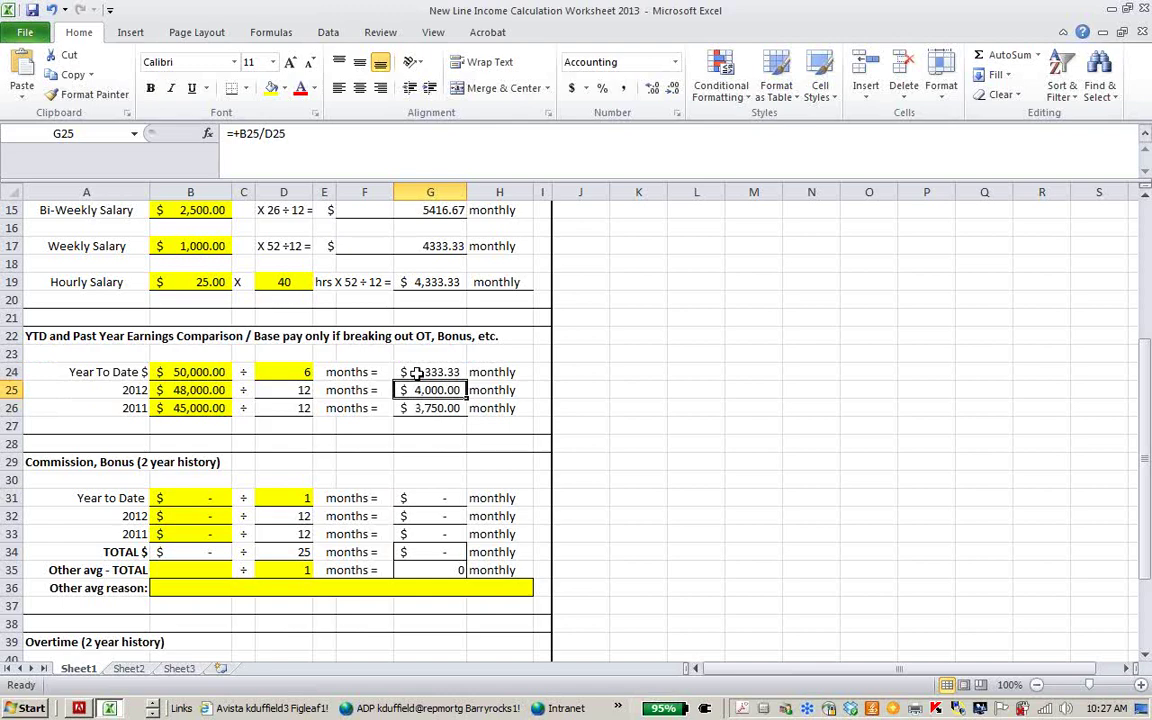
{"action": "left_click", "coordinate": [416, 373]}
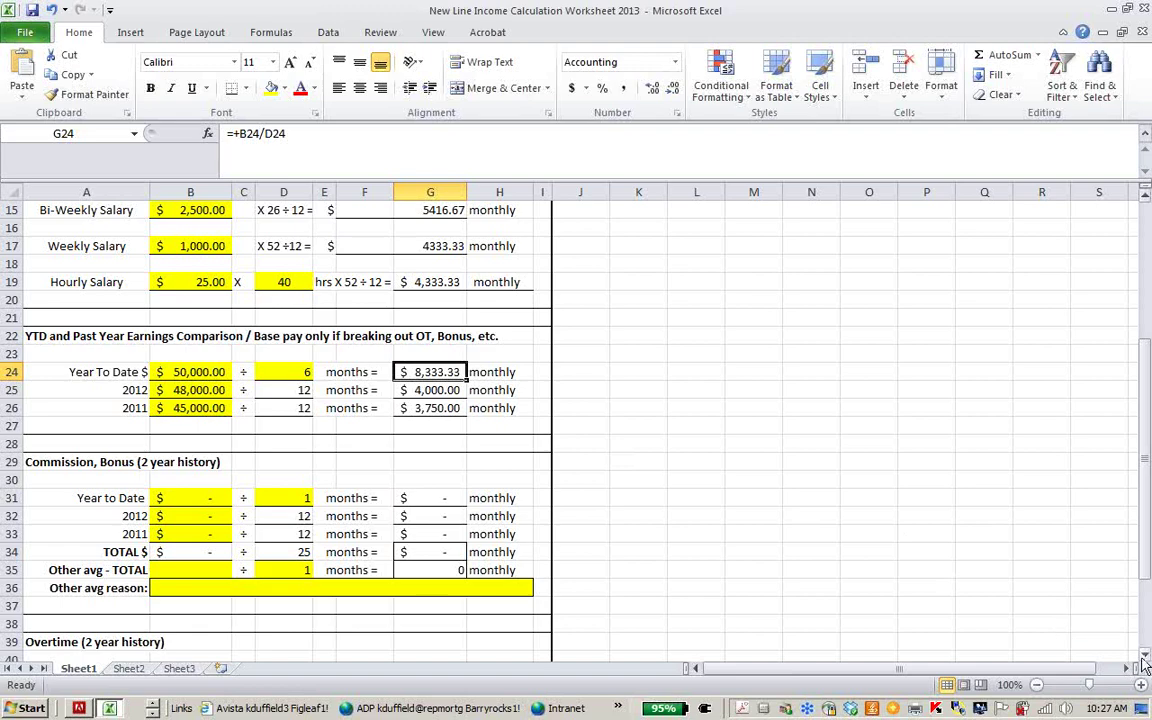
Enter year-to-date earnings of 50,000 over 6 months in the Commission, Bonus section
{"action": "left_click_drag", "start_coordinate": [1145, 664], "coordinate": [1145, 664]}
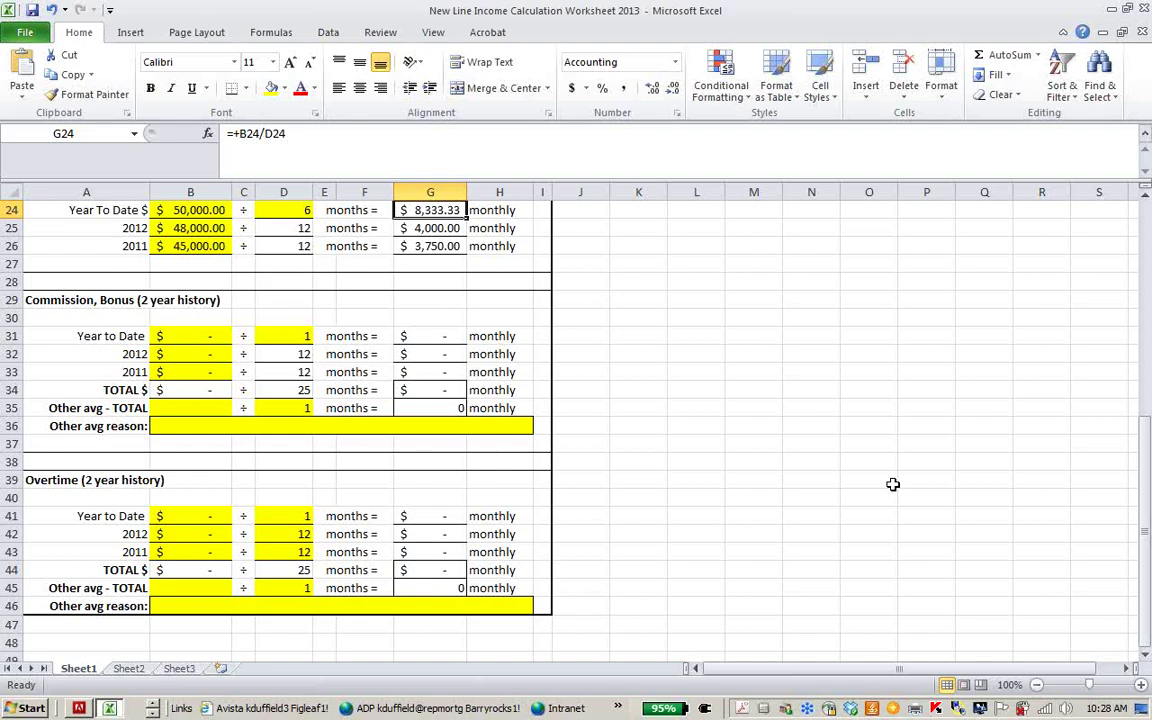
{"action": "left_click", "coordinate": [206, 335]}
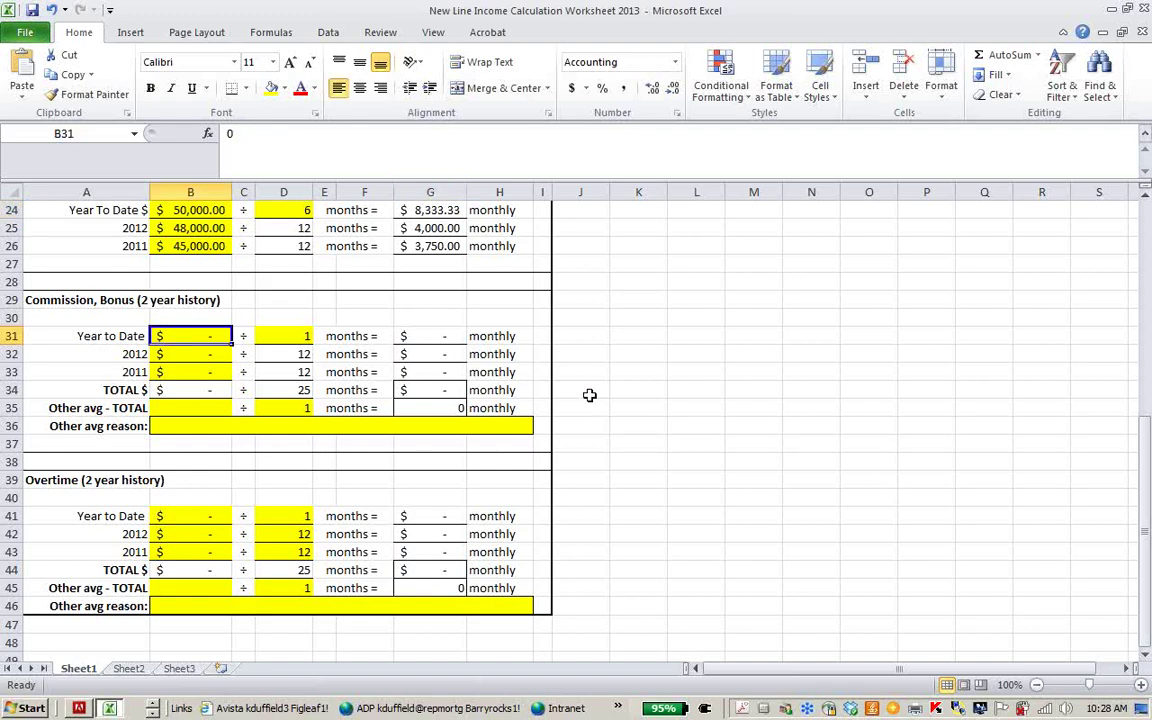
{"action": "type", "text": "5"}
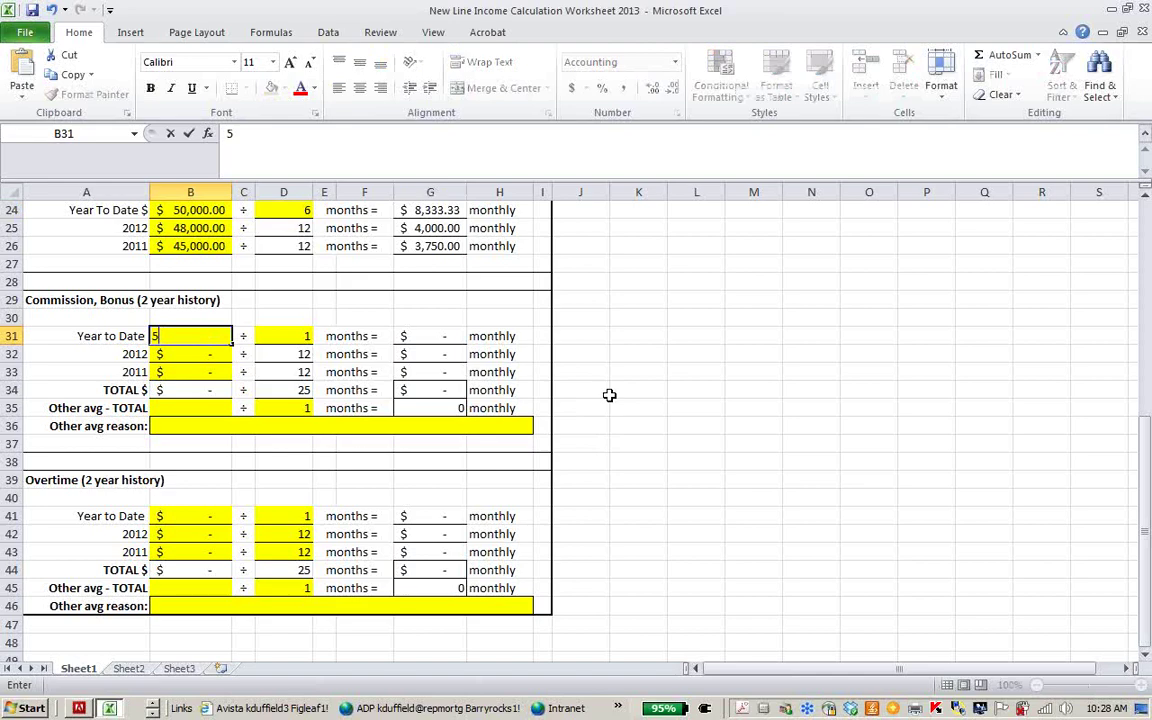
{"action": "type", "text": "0000"}
{"action": "left_click", "coordinate": [275, 337]}
{"action": "type", "text": "6"}
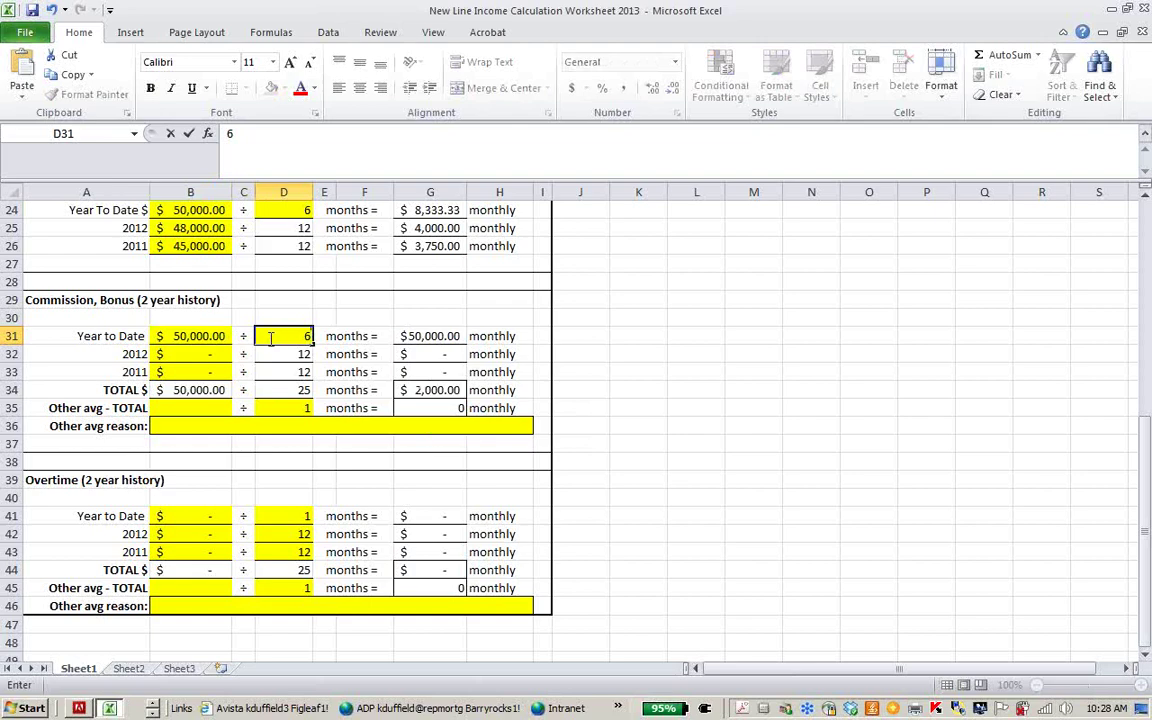
Enter 48,000 for 2012 and 45,000 for 2011 in the Commission, Bonus section
{"action": "left_click", "coordinate": [172, 355]}
{"action": "type", "text": "48"}
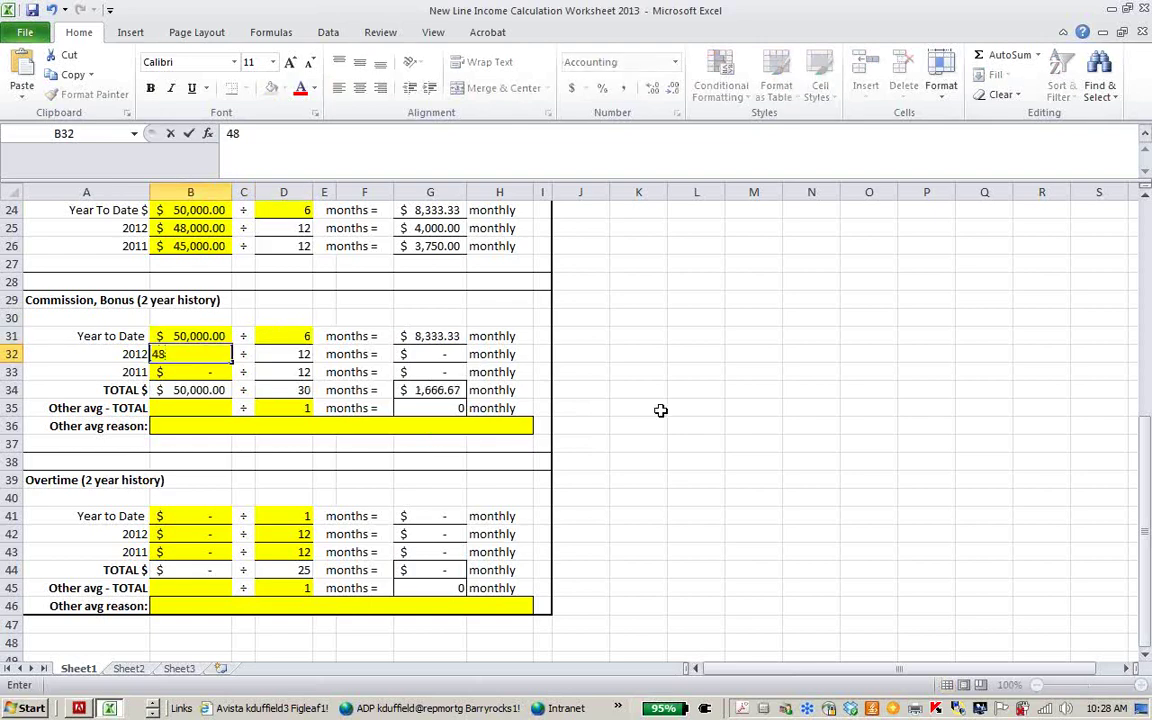
{"action": "type", "text": ",000"}
{"action": "key", "text": "Tab"}
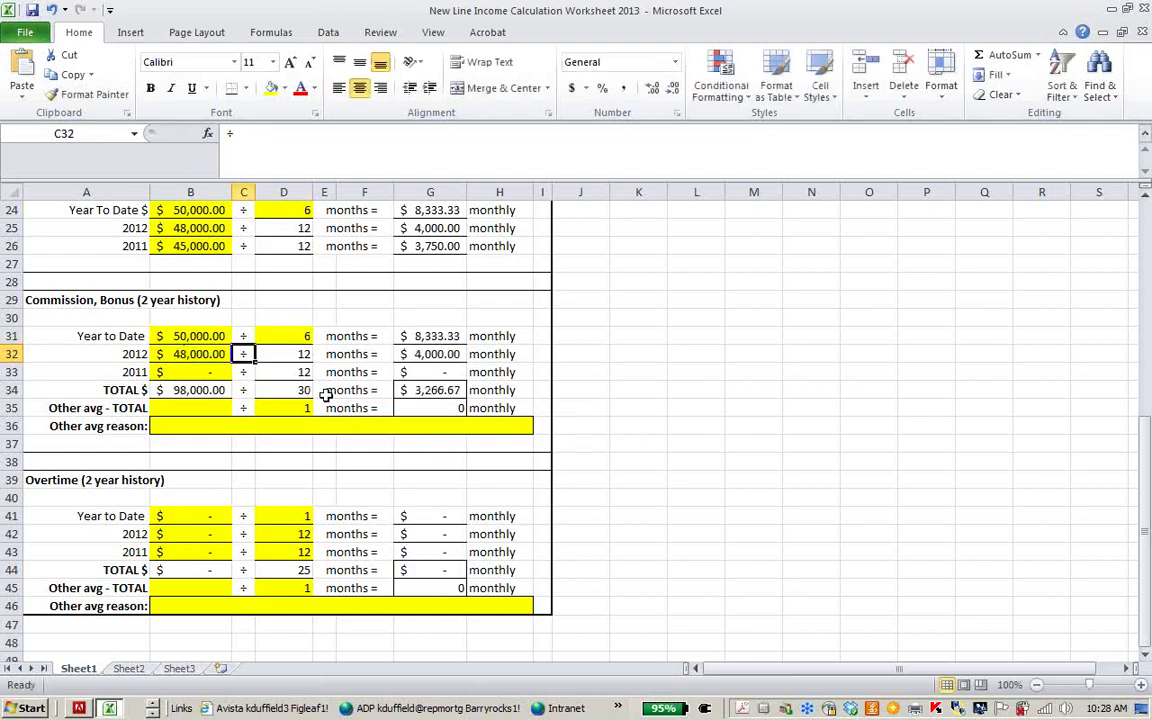
{"action": "left_click", "coordinate": [204, 372]}
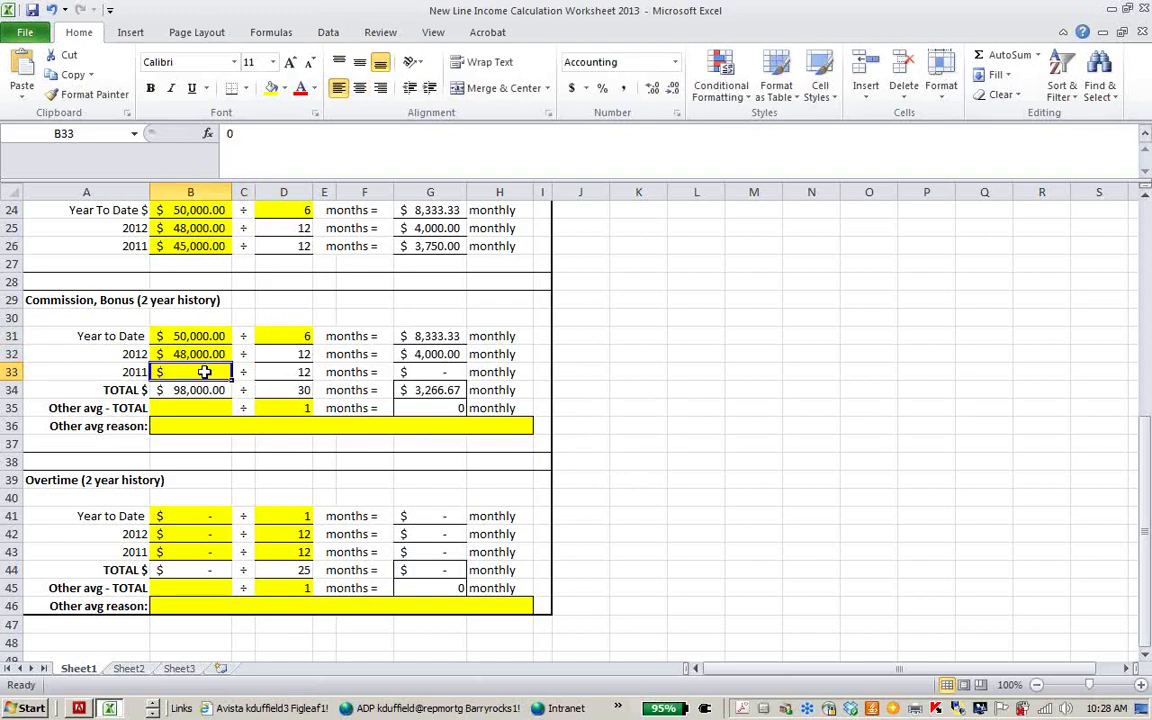
{"action": "type", "text": "45000"}
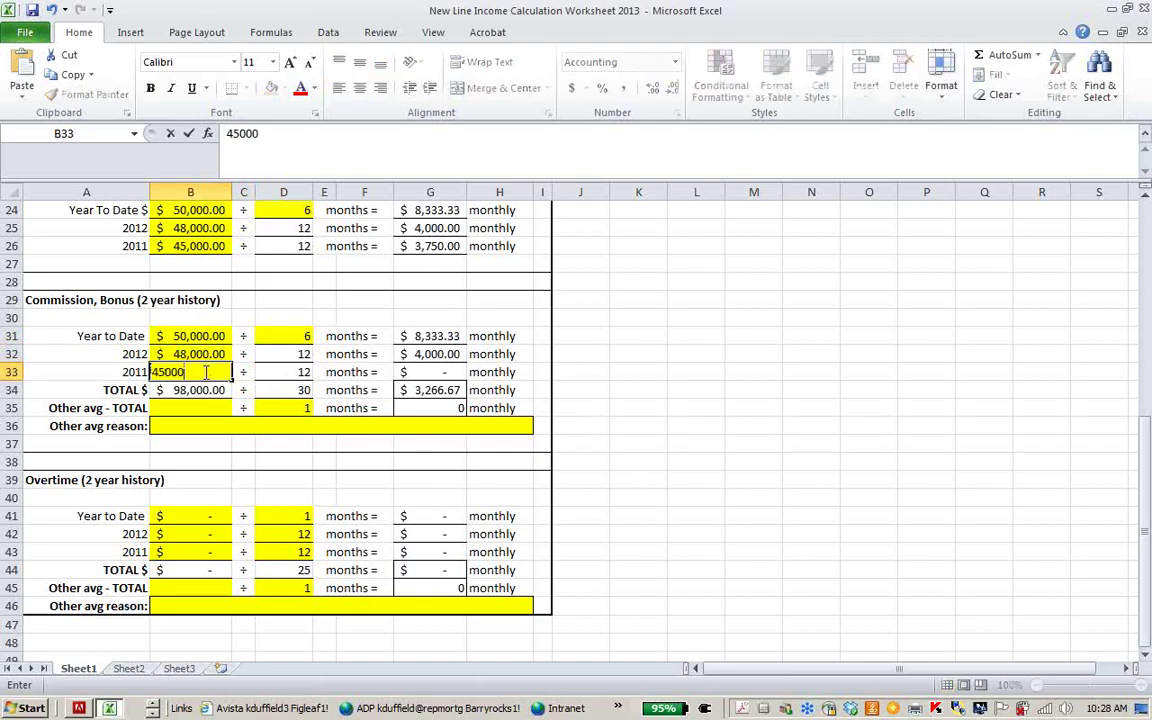
{"action": "key", "text": "Tab"}
Change the year-to-date amount in the Commission, Bonus section to 30,000 and check the section's total monthly average
{"action": "left_click", "coordinate": [192, 337]}
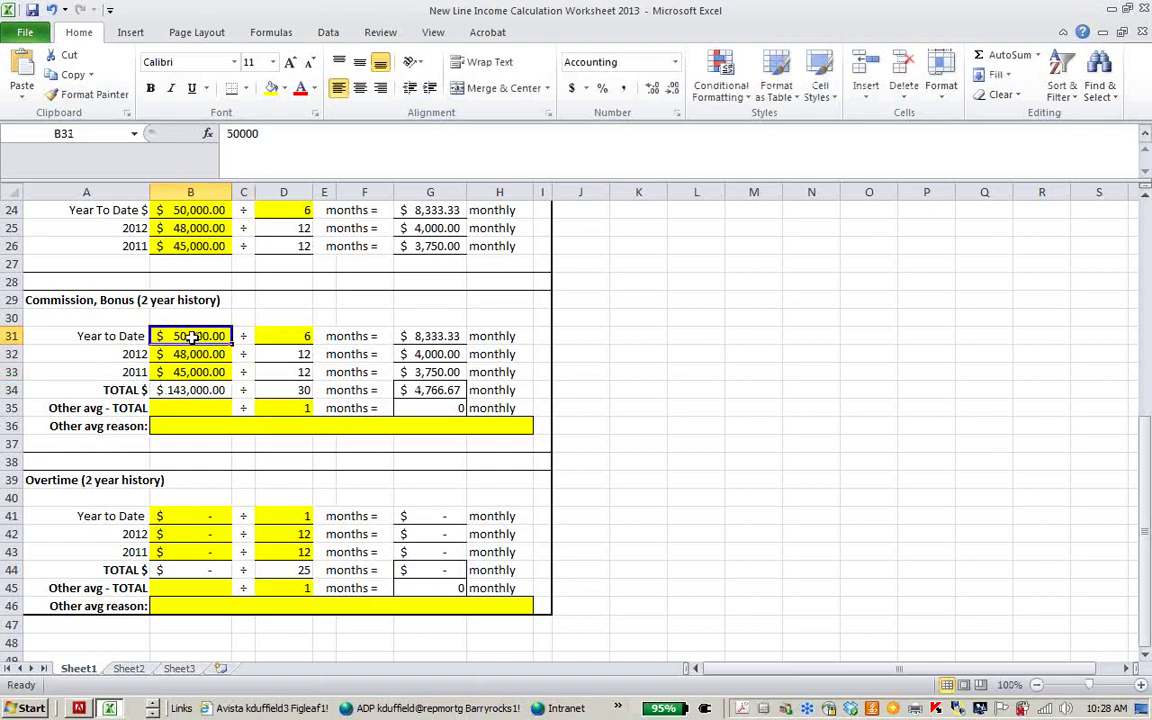
{"action": "type", "text": "30000"}
{"action": "key", "text": "Tab"}
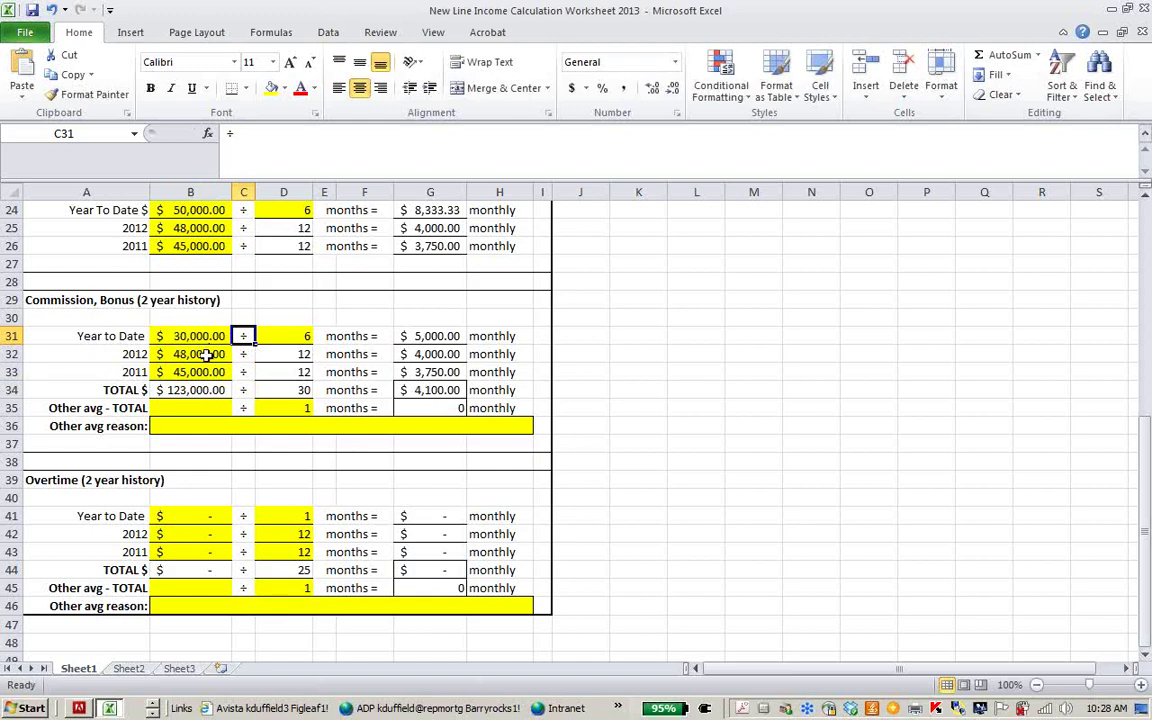
{"action": "left_click", "coordinate": [205, 354]}
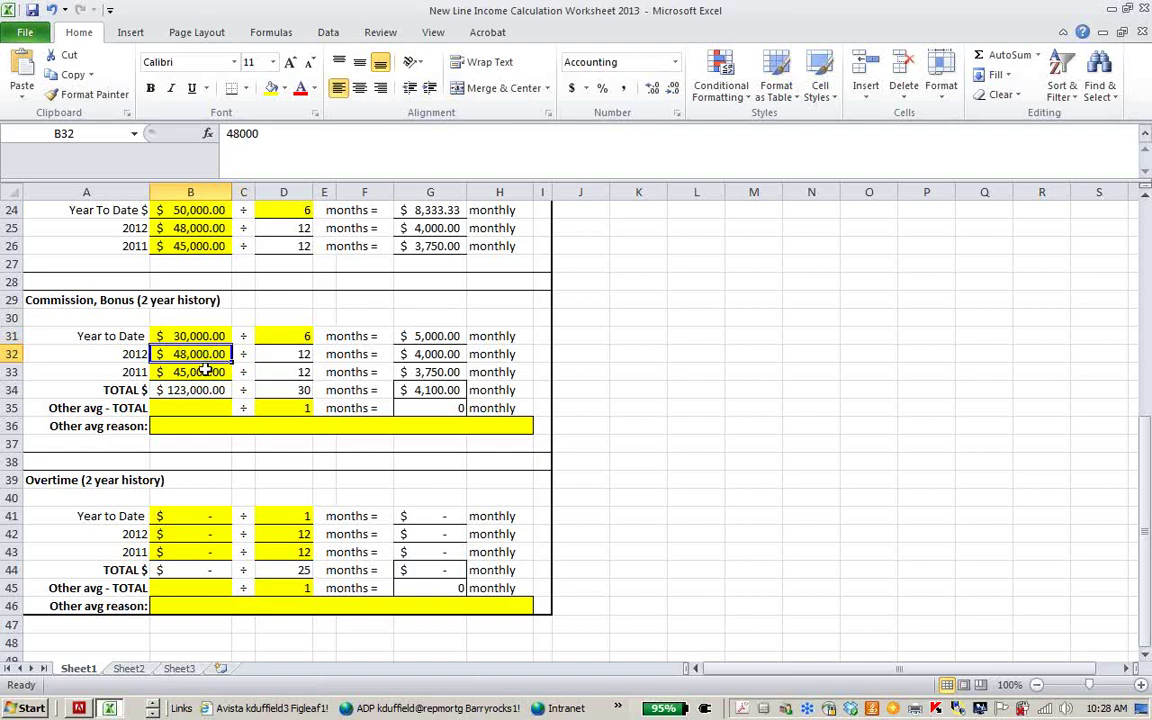
{"action": "left_click", "coordinate": [205, 371]}
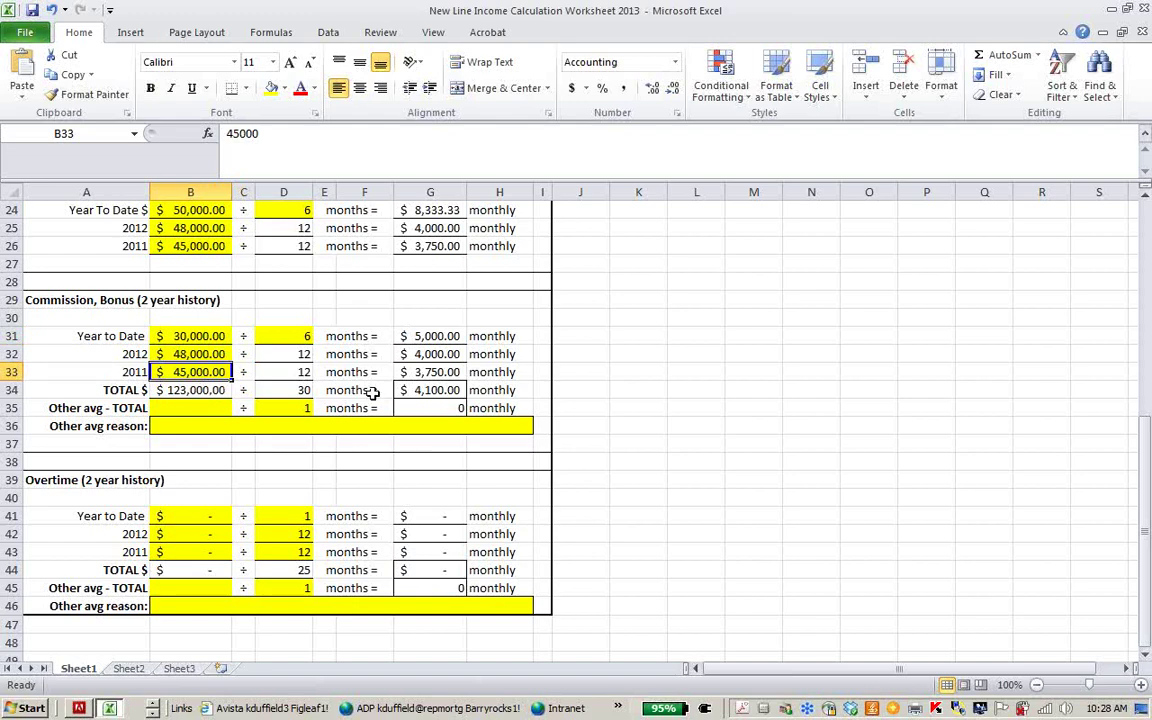
{"action": "left_click", "coordinate": [424, 390]}
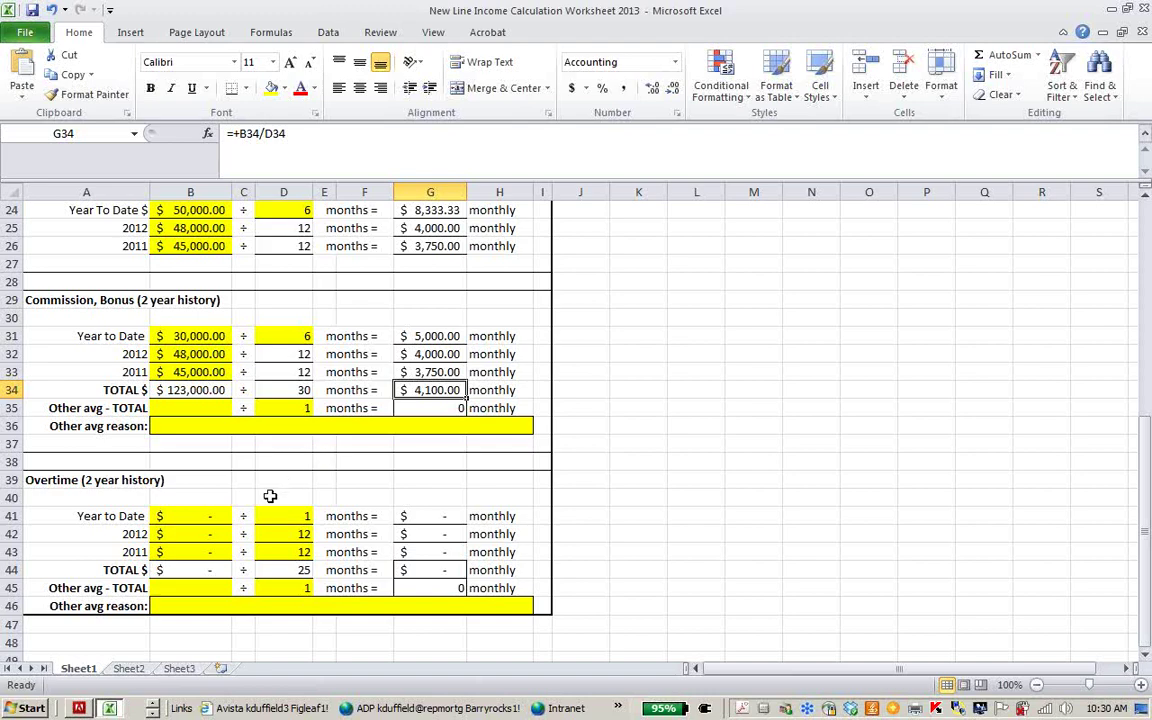
Enter year-to-date earnings of 20,000 over 6 months in the Overtime section
{"action": "left_click", "coordinate": [207, 516]}
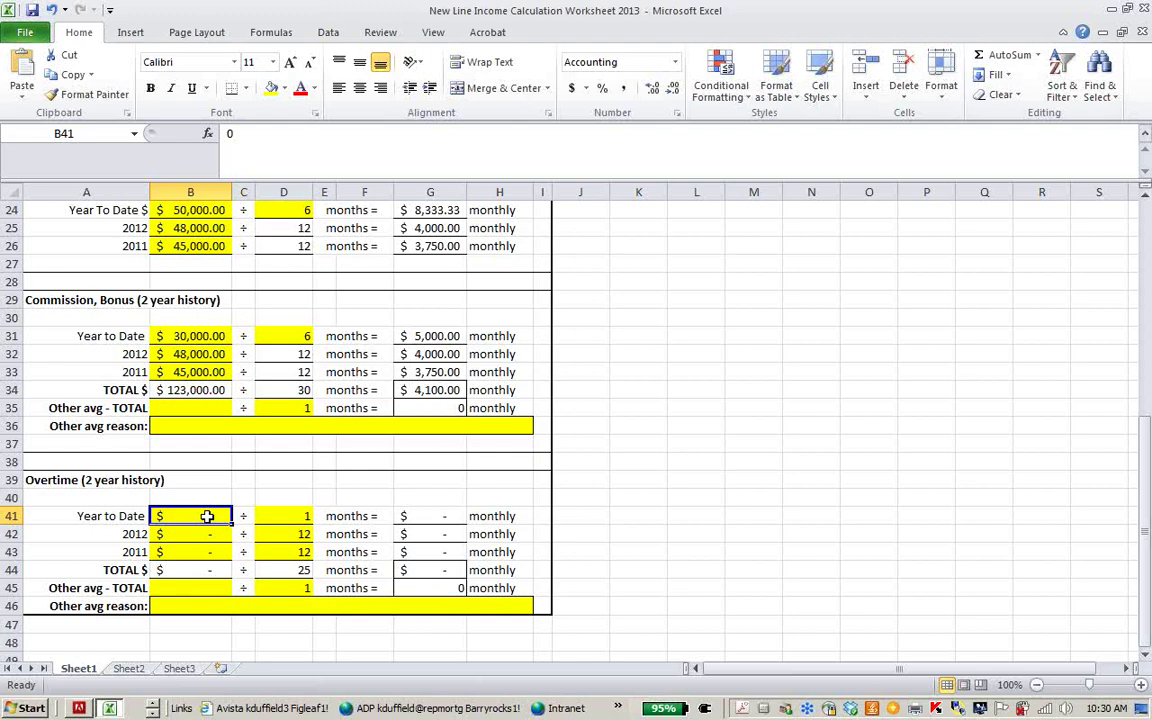
{"action": "type", "text": "20000"}
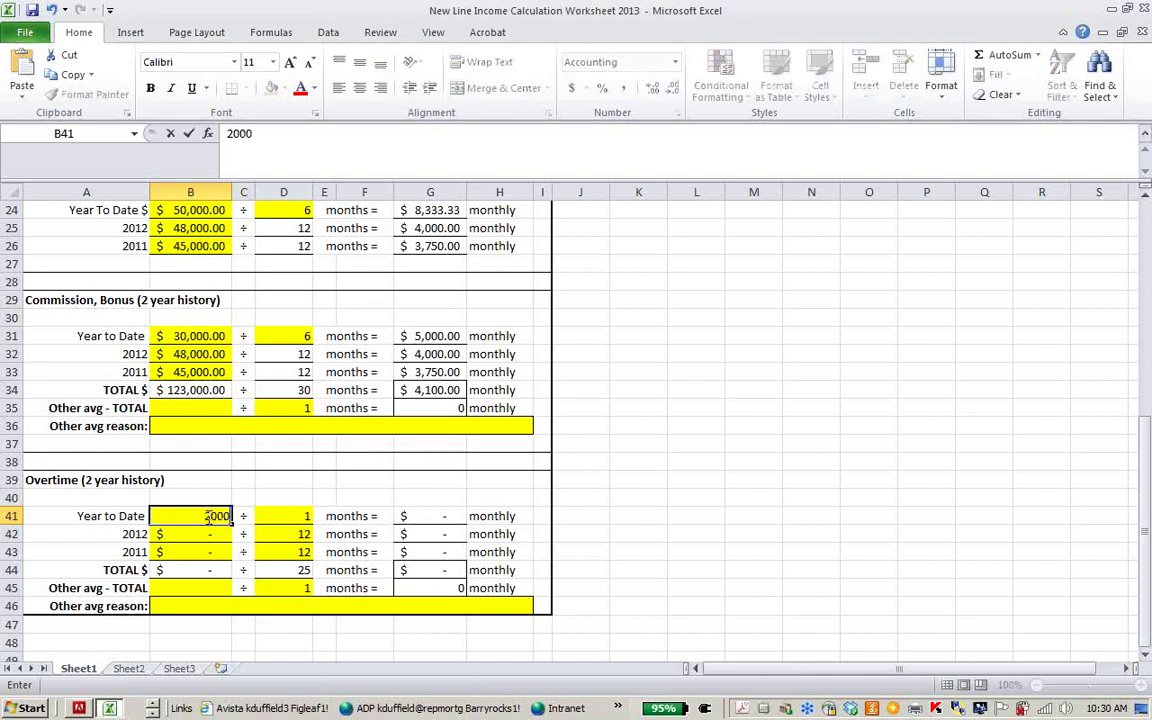
{"action": "key", "text": "Tab"}
{"action": "key", "text": "Tab"}
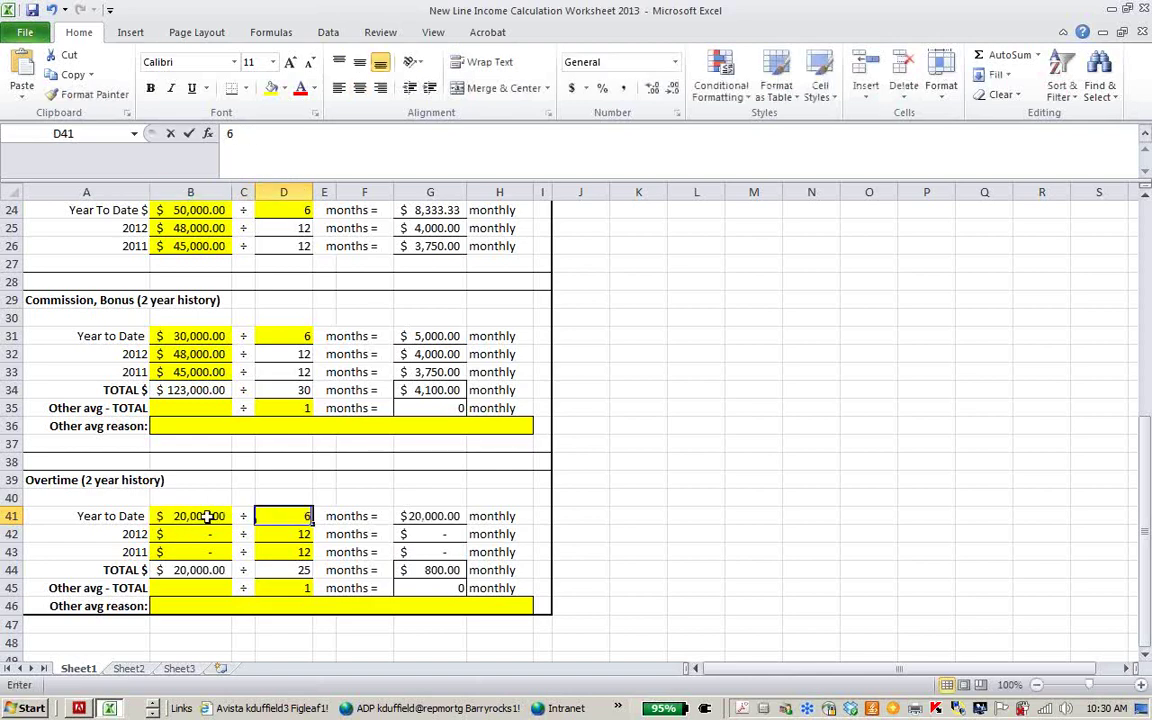
{"action": "type", "text": "6"}
{"action": "key", "text": "Tab"}
Enter 40,000 for both 2012 and 2011 in the Overtime section
{"action": "left_click", "coordinate": [192, 533]}
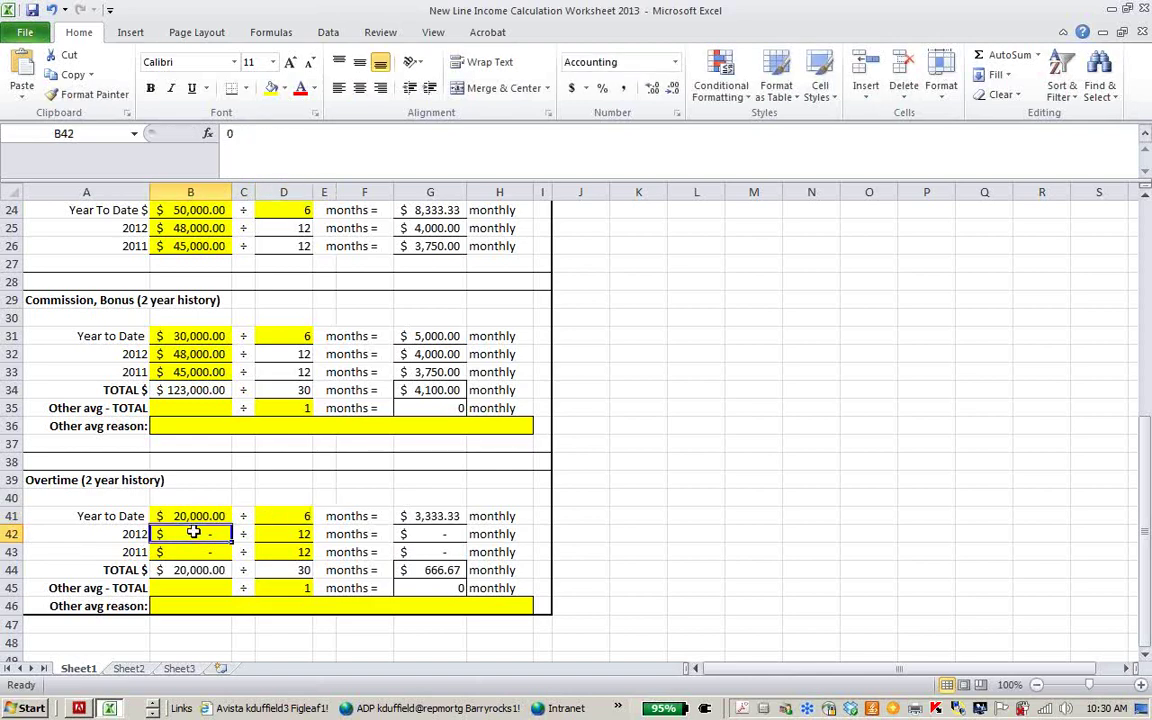
{"action": "type", "text": "40000"}
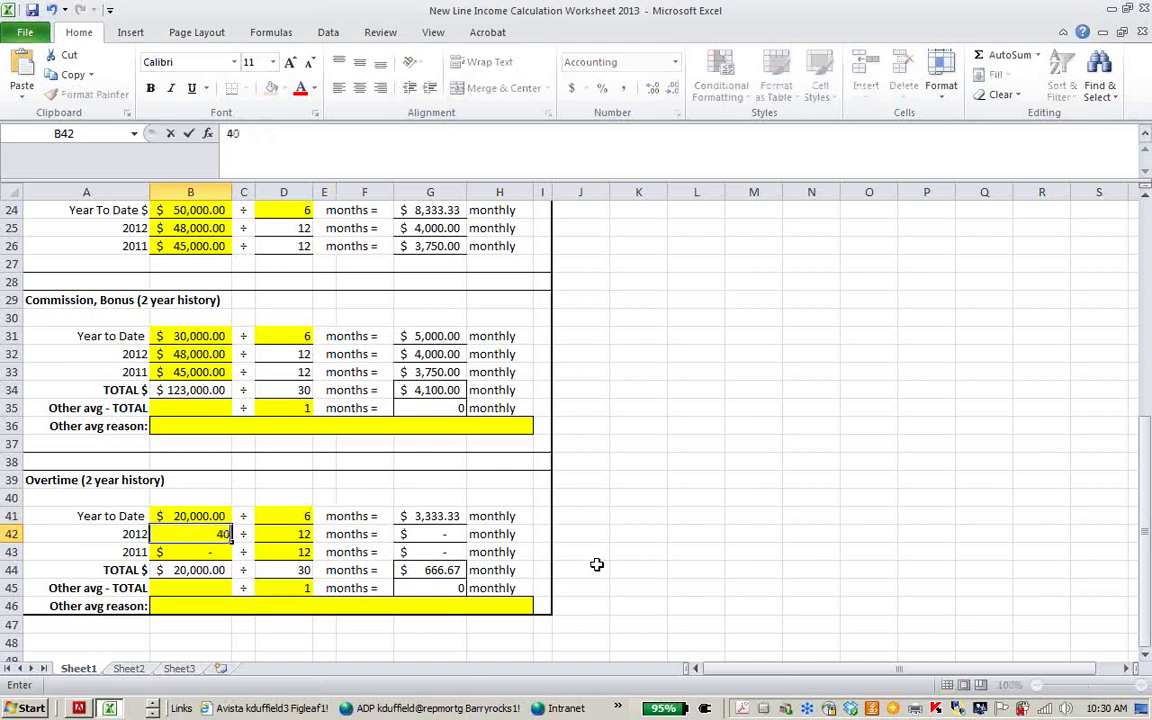
{"action": "key", "text": "Tab"}
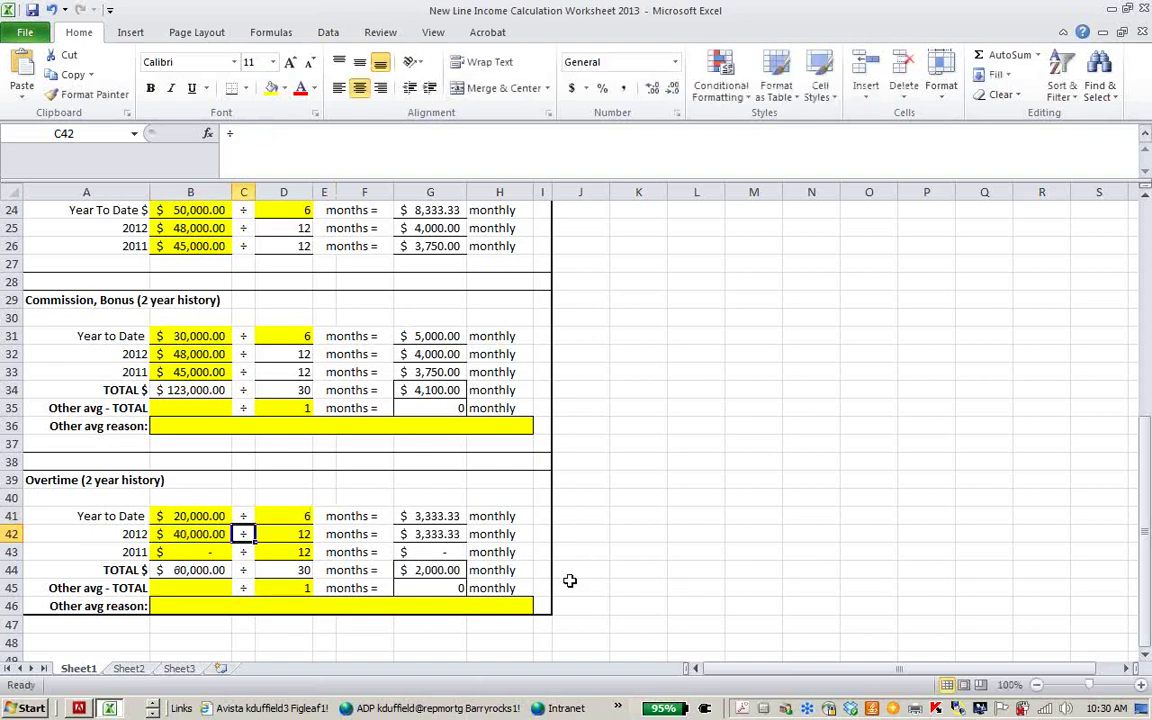
{"action": "left_click", "coordinate": [207, 551]}
{"action": "type", "text": "40000"}
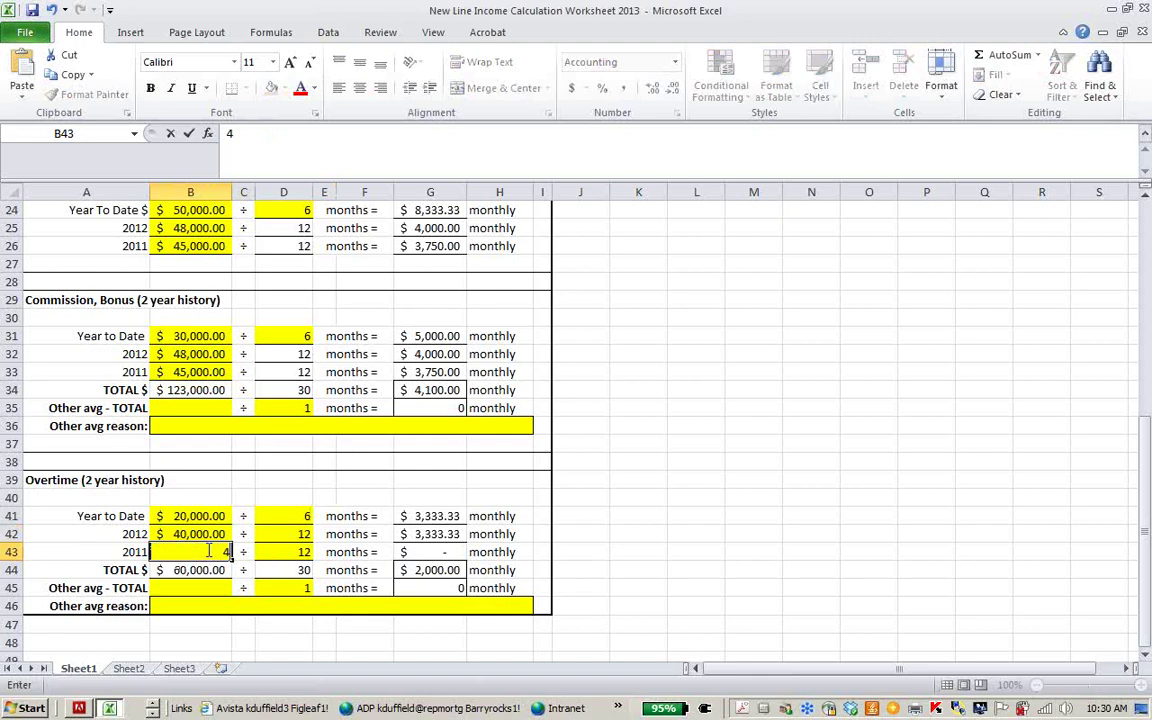
{"action": "key", "text": "Tab"}
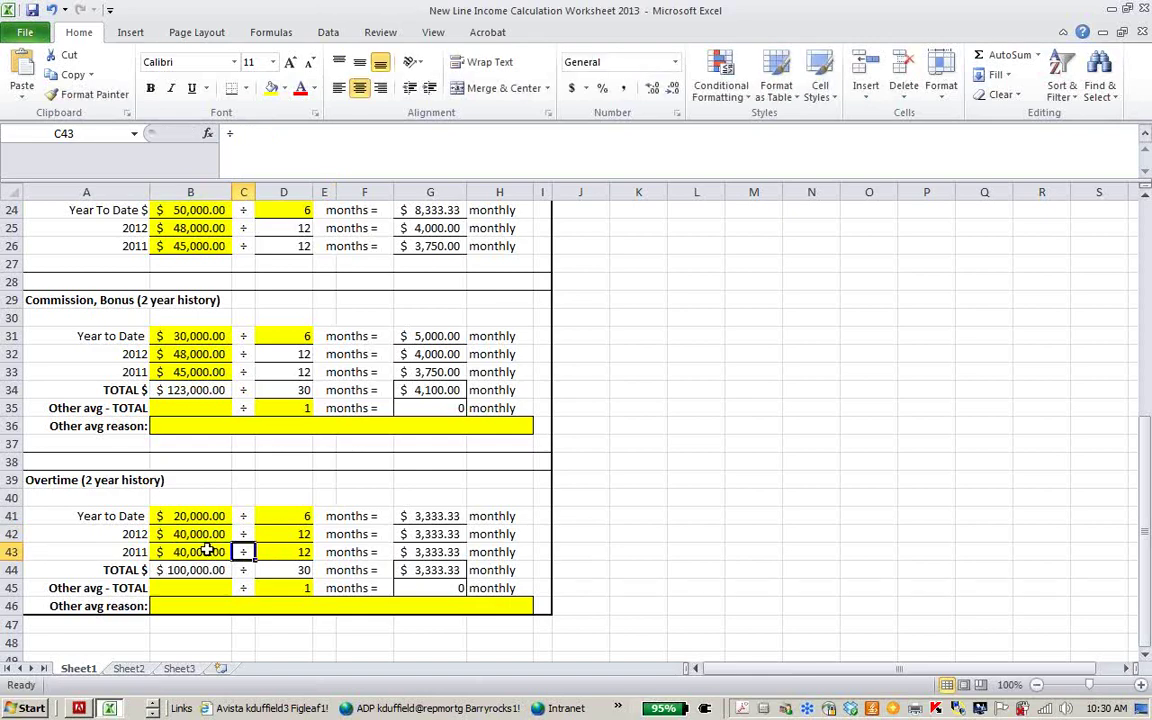
Change the year-to-date overtime amount to 10,000 and check the Overtime section's total monthly average
{"action": "left_click", "coordinate": [197, 515]}
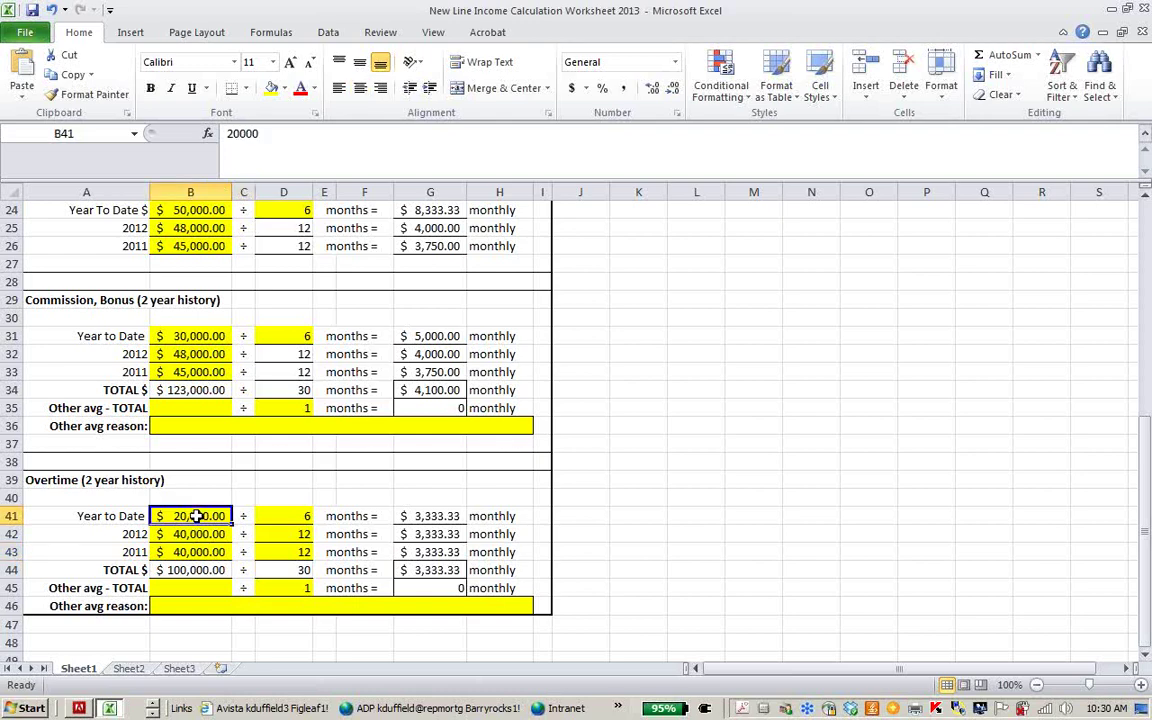
{"action": "type", "text": "10000"}
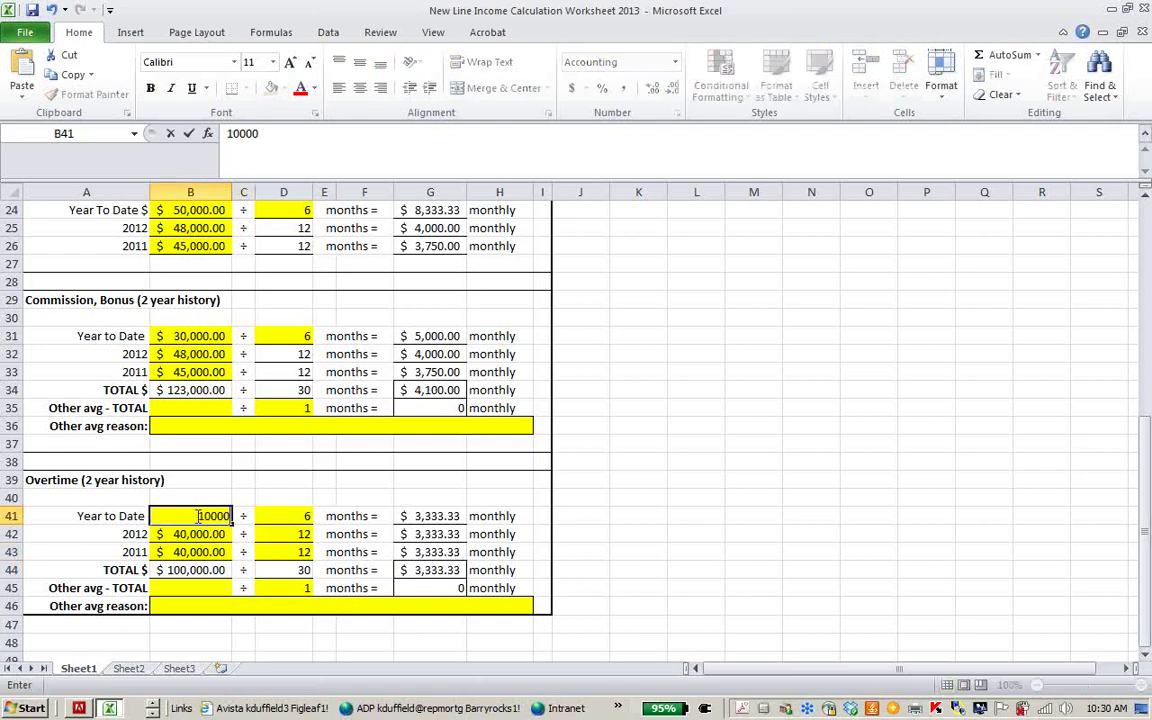
{"action": "key", "text": "Tab"}
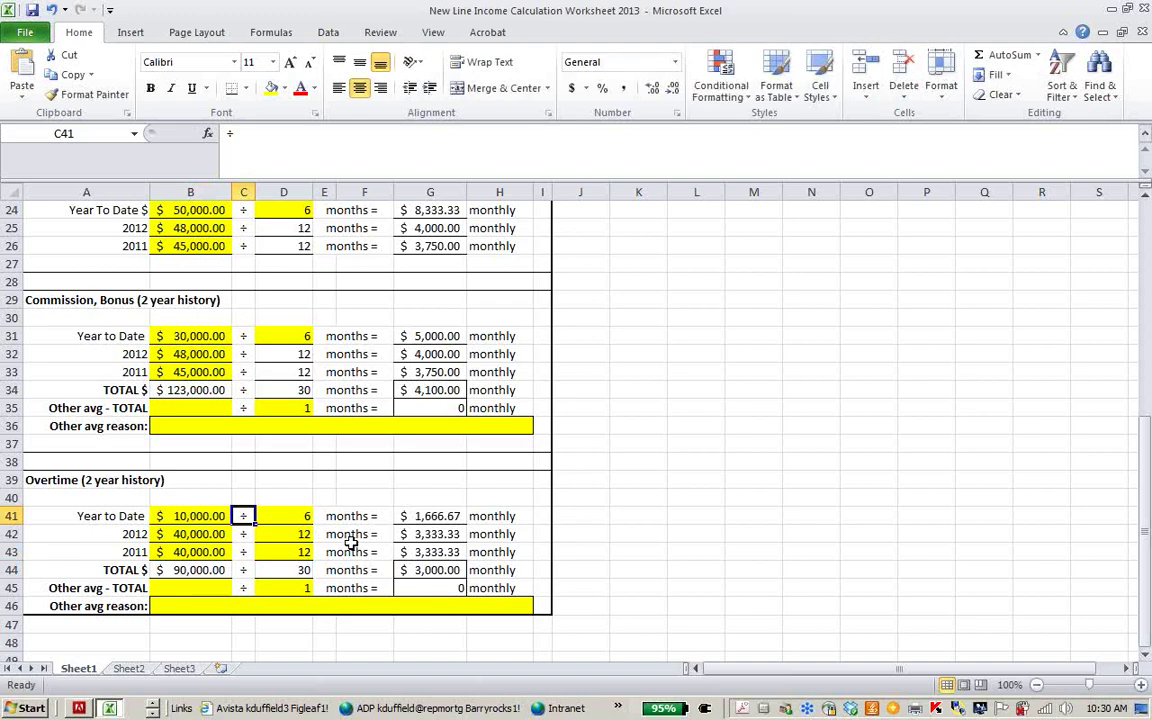
{"action": "left_click", "coordinate": [410, 569]}
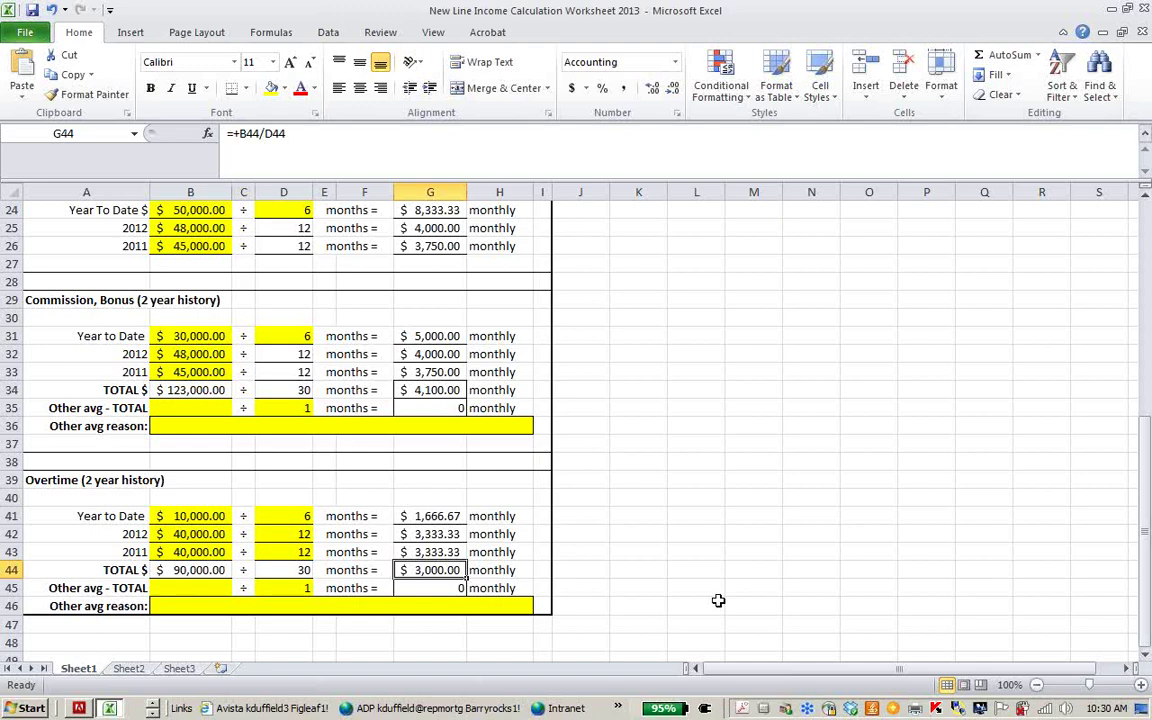
{"action": "double_click", "coordinate": [409, 516]}
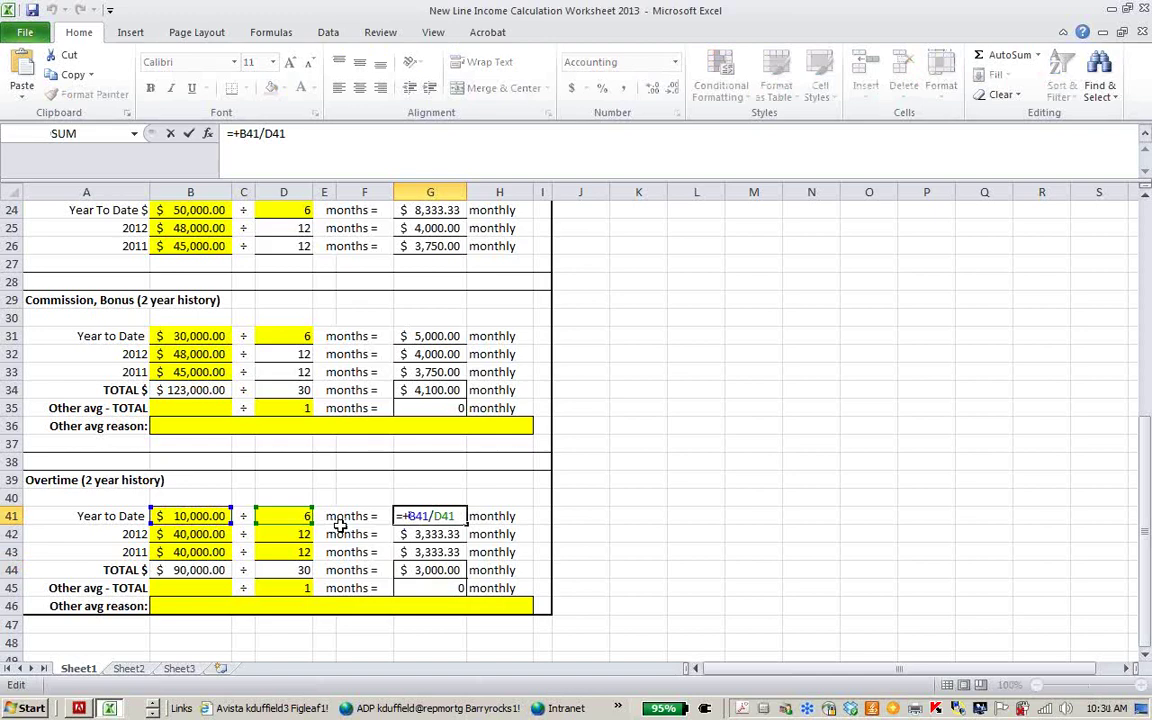
{"action": "left_click", "coordinate": [205, 516]}
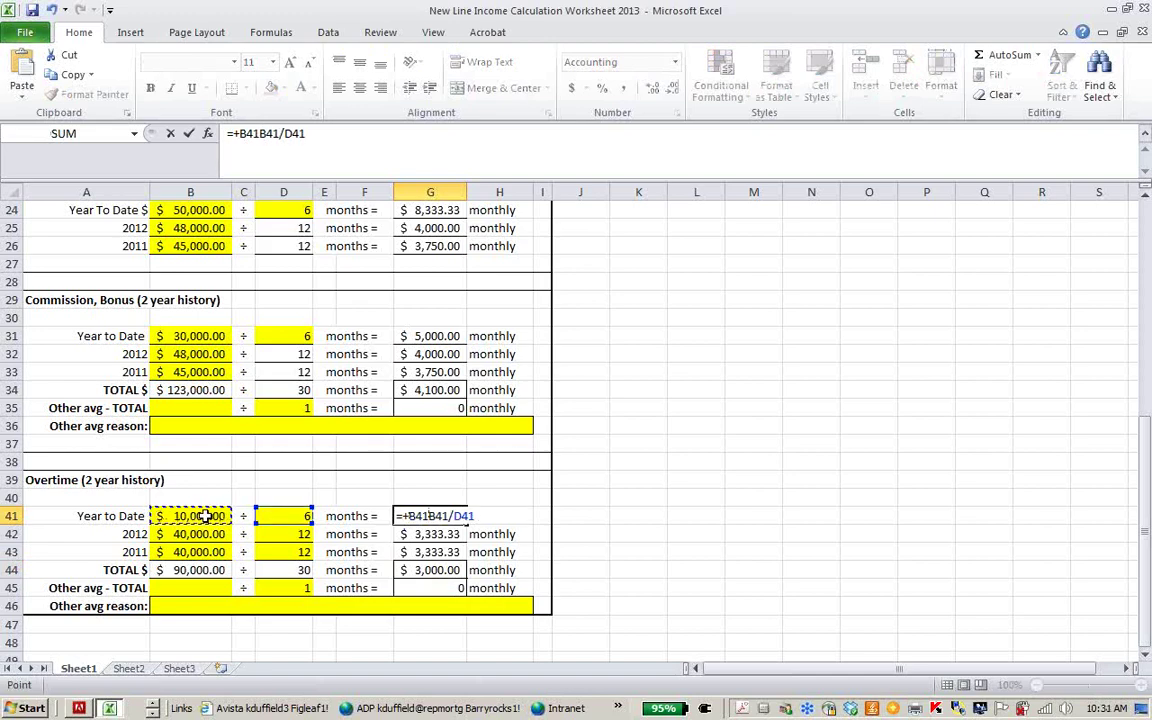
{"action": "left_click", "coordinate": [51, 9]}
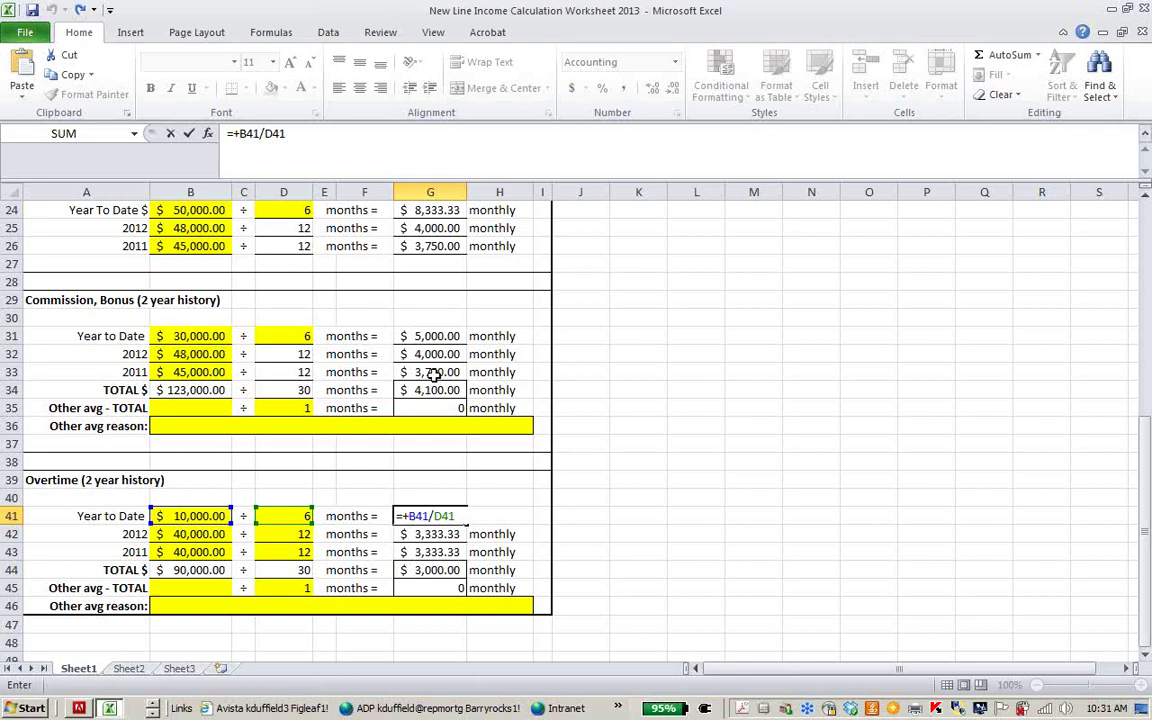
{"action": "left_click", "coordinate": [420, 336]}
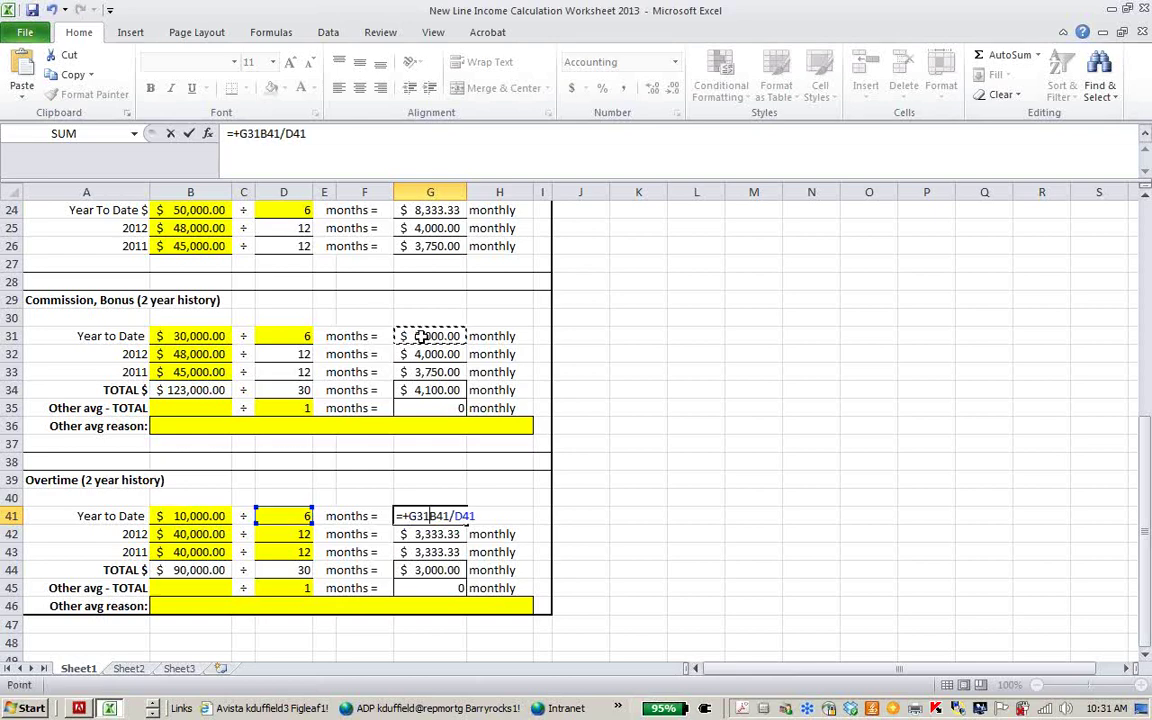
{"action": "left_click", "coordinate": [196, 336]}
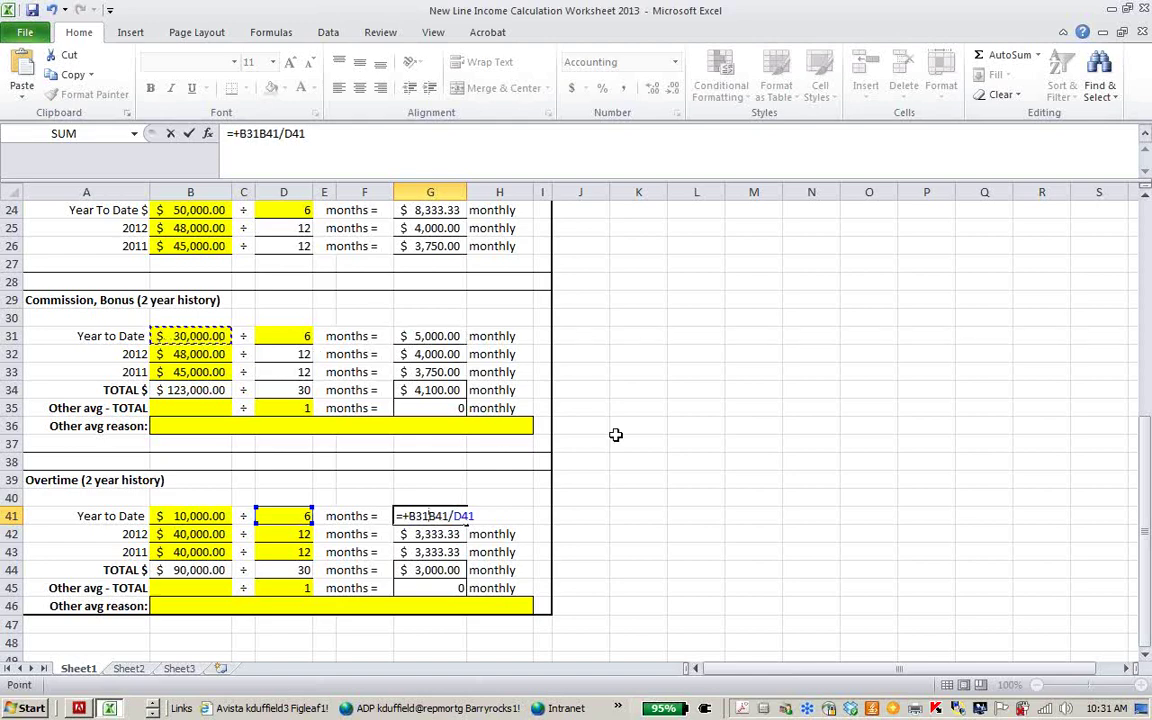
{"action": "type", "text": "1"}
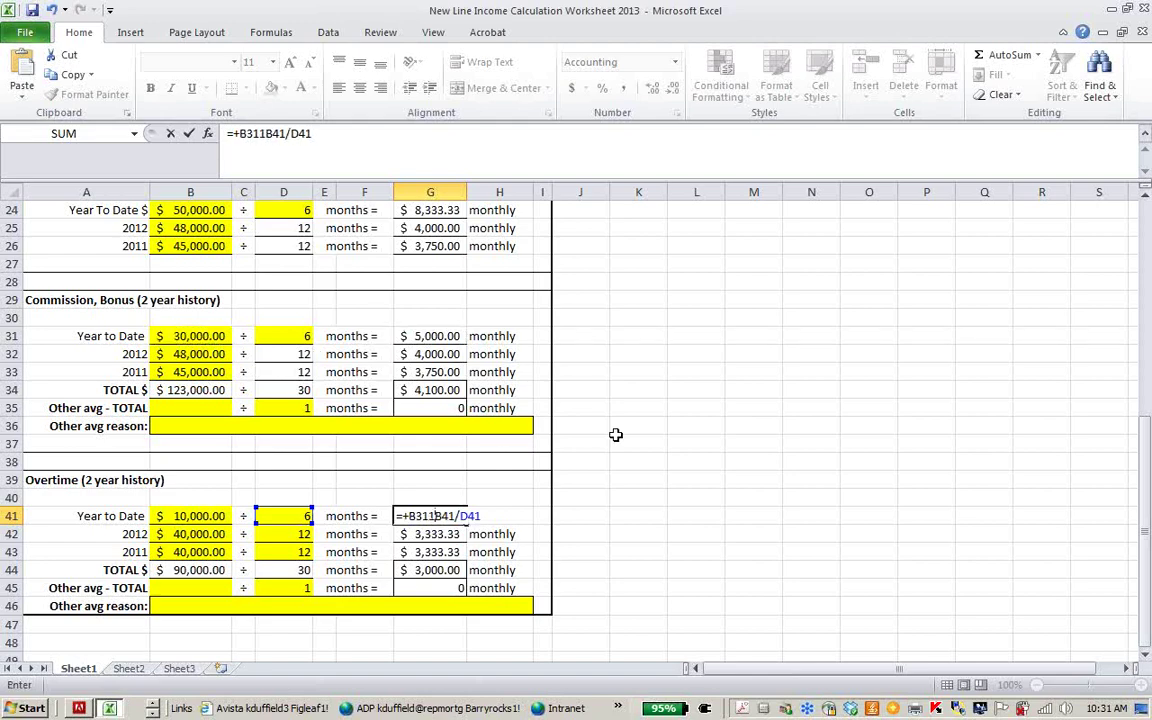
Change the year-to-date amount in the Commission, Bonus section to 15,000
{"action": "left_click", "coordinate": [196, 336]}
{"action": "type", "text": "15"}
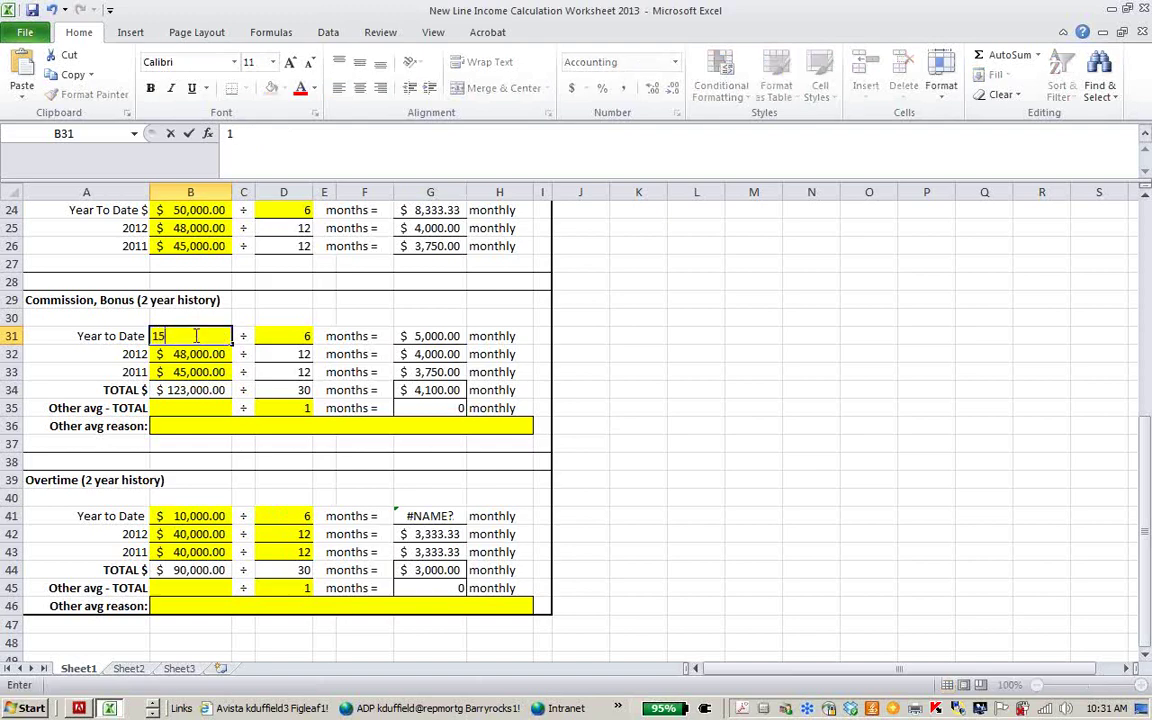
{"action": "type", "text": ",00000"}
{"action": "key", "text": "Tab"}
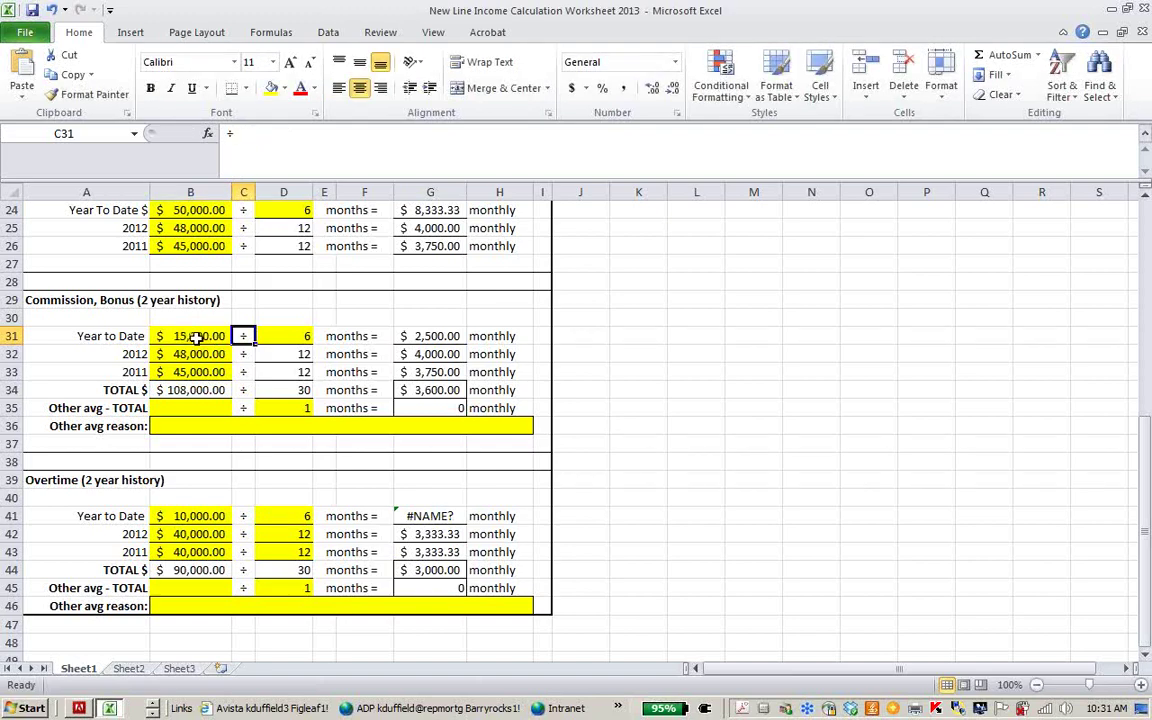
Compare the Commission, Bonus section's monthly figures for year to date, 2012 and 2011 with its total monthly average
{"action": "left_click", "coordinate": [417, 336]}
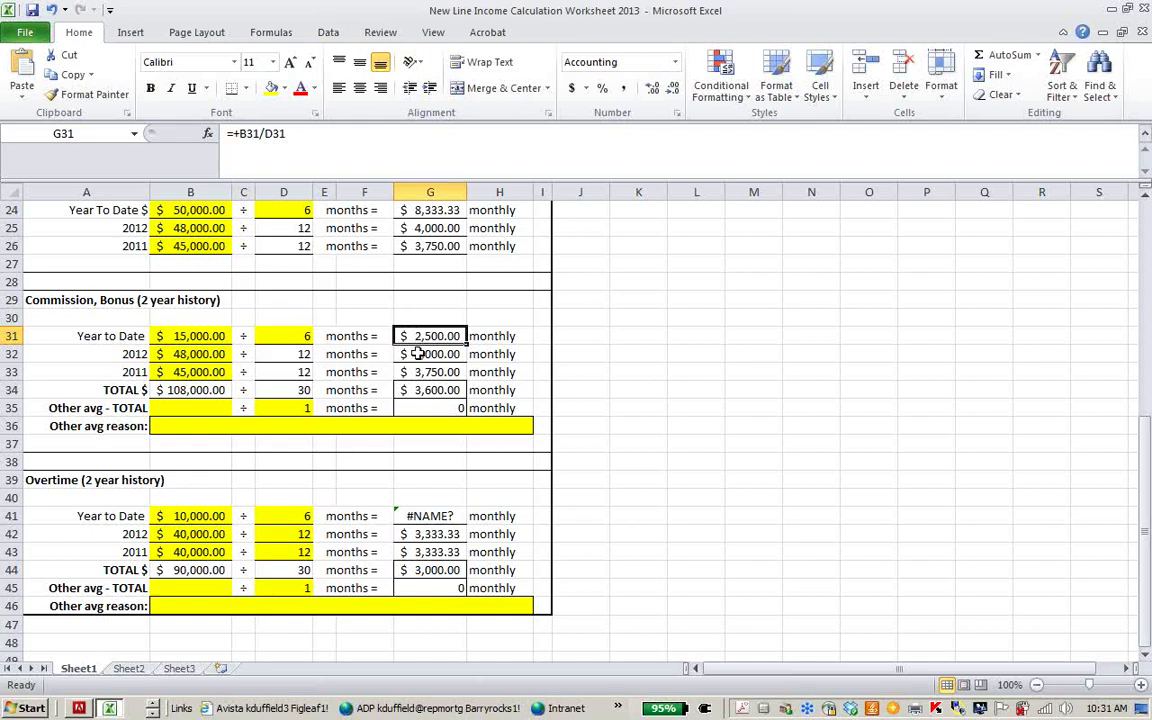
{"action": "left_click", "coordinate": [420, 355]}
{"action": "left_click", "coordinate": [417, 372]}
{"action": "left_click", "coordinate": [410, 389]}
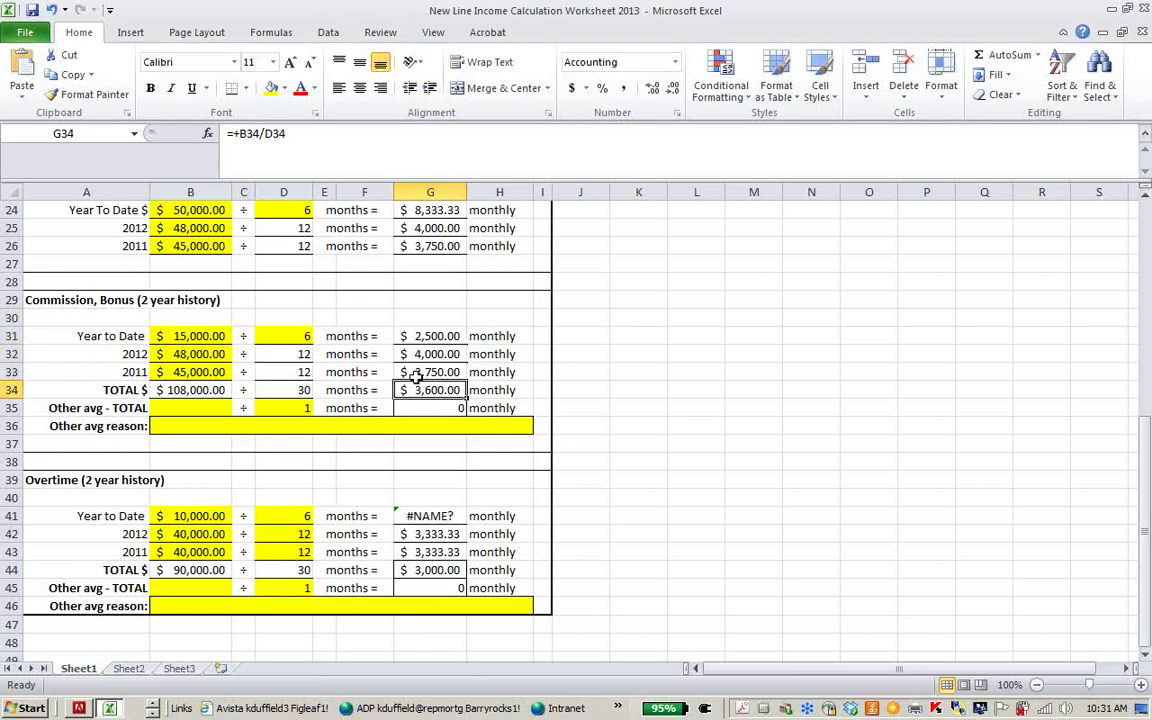
{"action": "left_click", "coordinate": [417, 372]}
{"action": "left_click", "coordinate": [417, 355]}
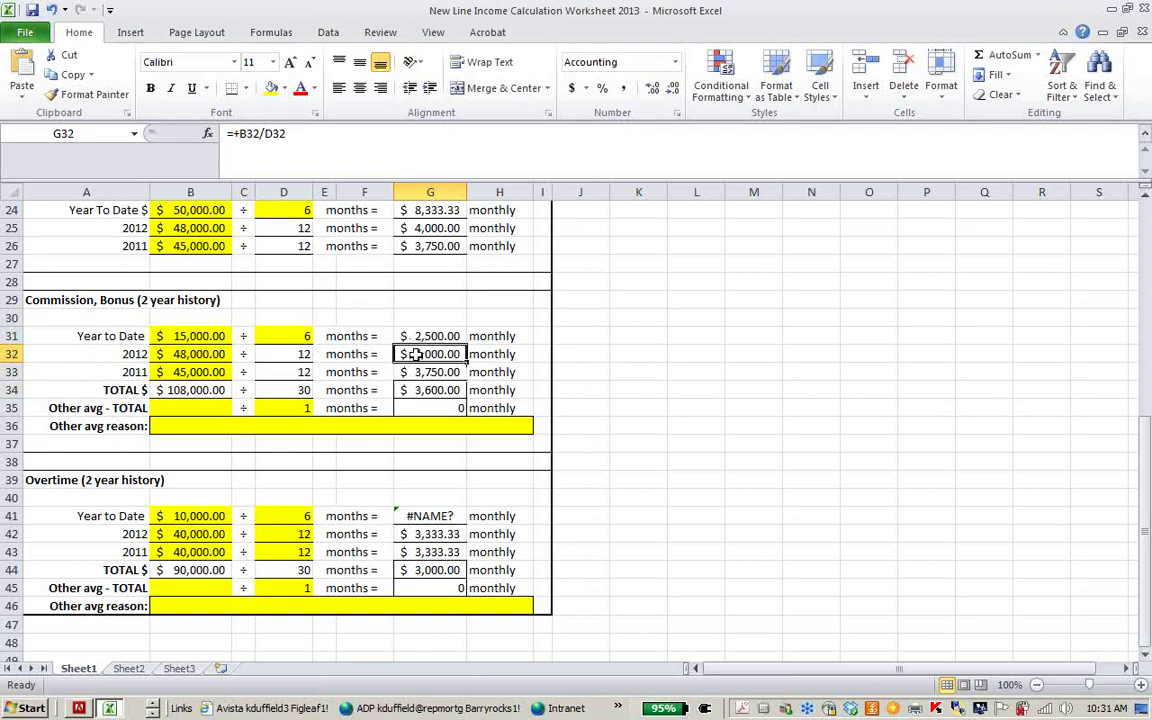
{"action": "left_click", "coordinate": [415, 338]}
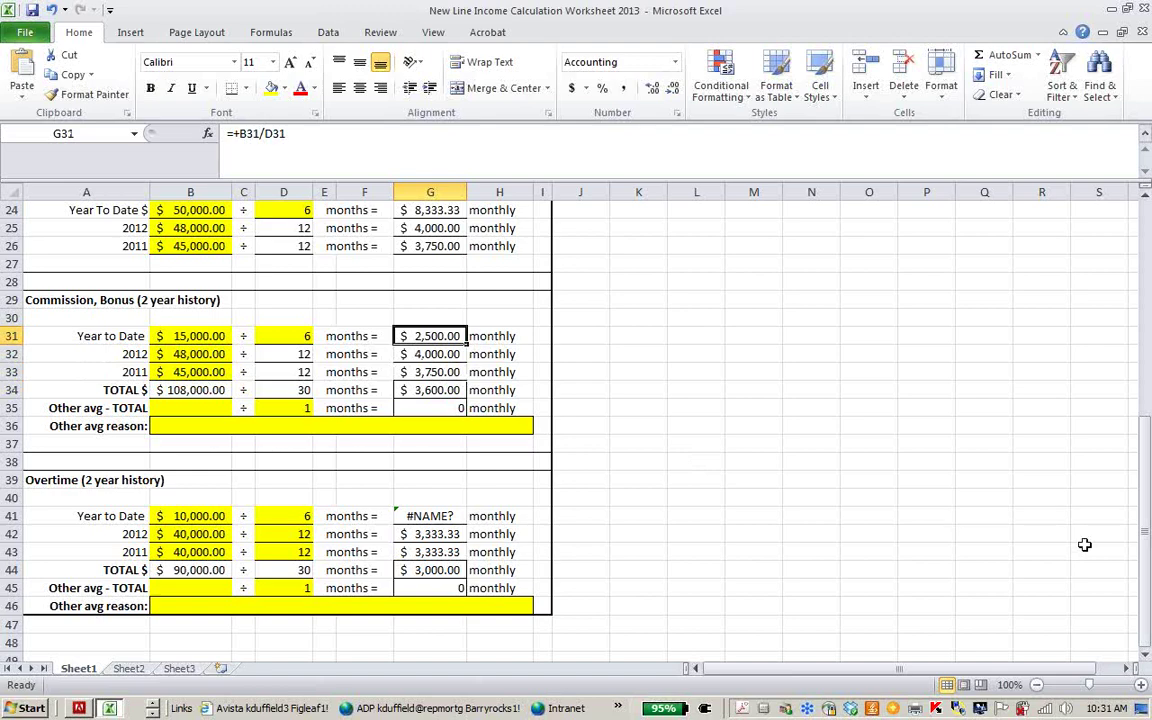
Review the salary entries at the start of the worksheet, and switch to VA Purchase Employment and Income Analysis.pdf in Adobe Acrobat Pro
{"action": "left_click_drag", "start_coordinate": [1148, 566], "coordinate": [1141, 366]}
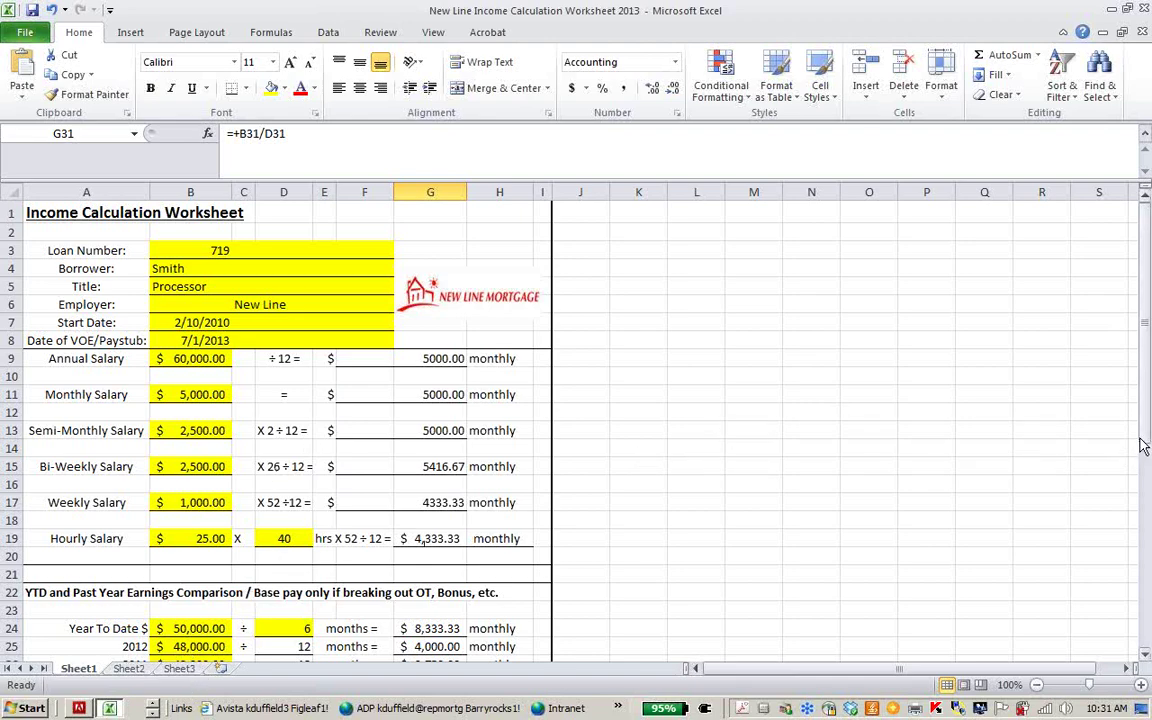
{"action": "left_click_drag", "start_coordinate": [1145, 443], "coordinate": [1145, 443]}
{"action": "left_click", "coordinate": [152, 710]}
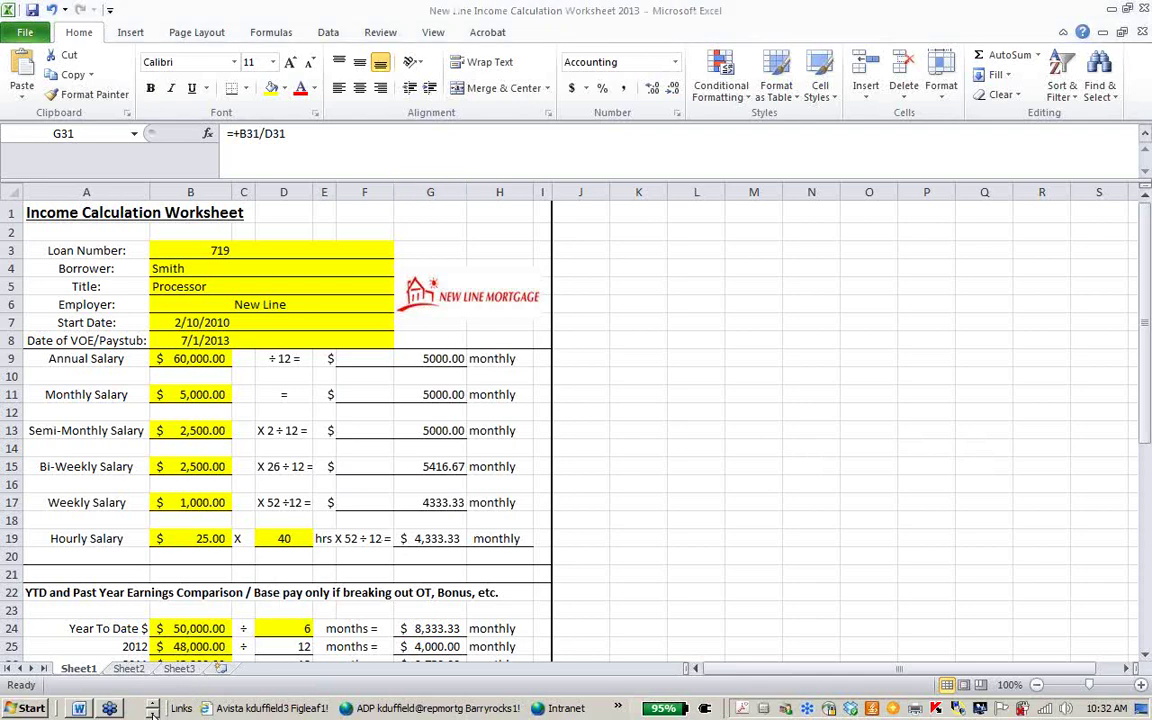
{"action": "left_click", "coordinate": [152, 706]}
{"action": "left_click", "coordinate": [110, 708]}
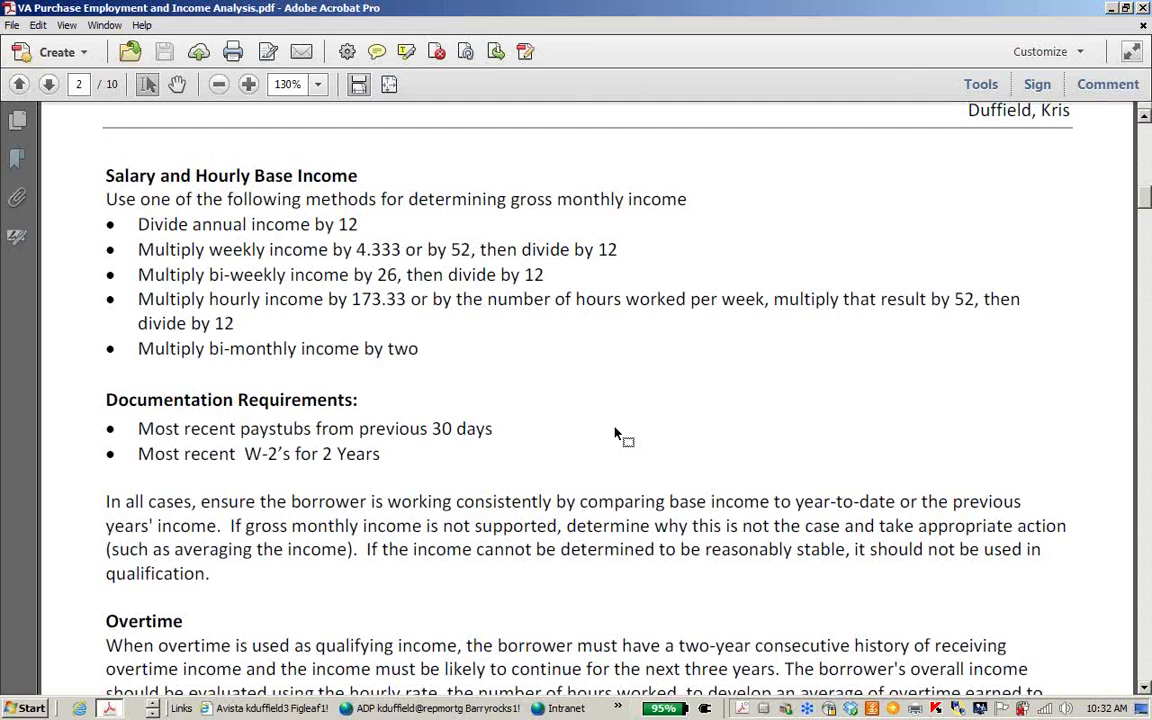
Read the base income documentation requirements and the Overtime section with its documentation requirements in the VA income analysis PDF
{"action": "left_click", "coordinate": [1146, 689]}
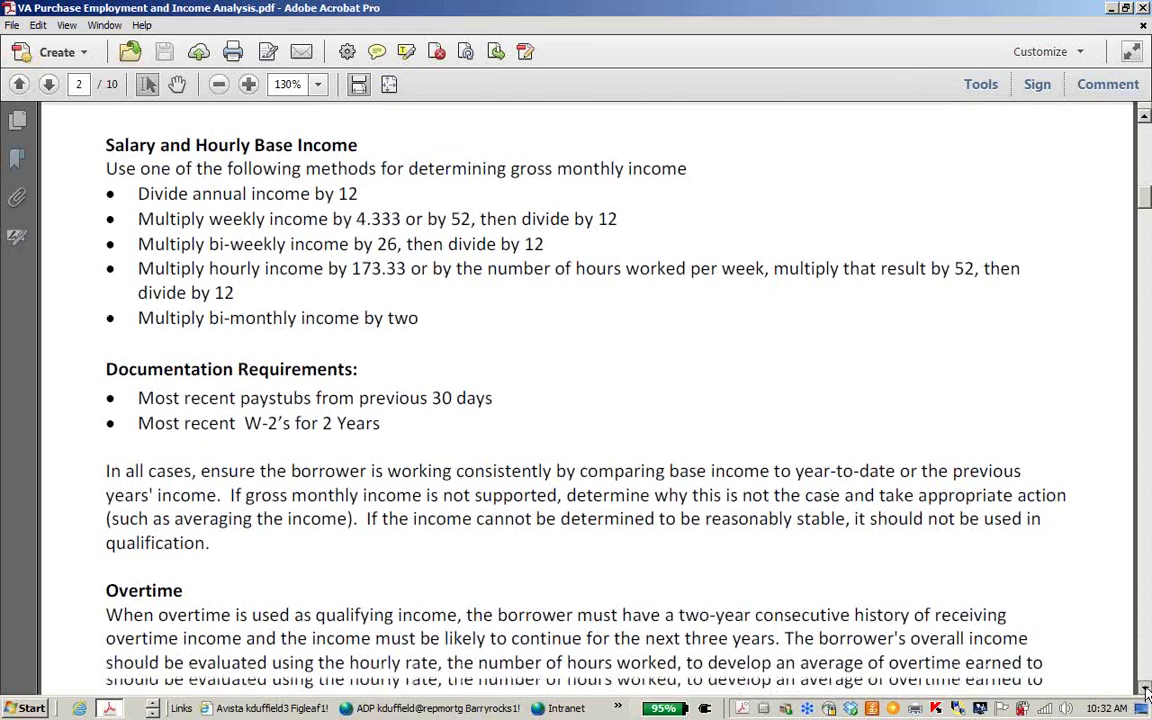
{"action": "left_click", "coordinate": [1146, 689]}
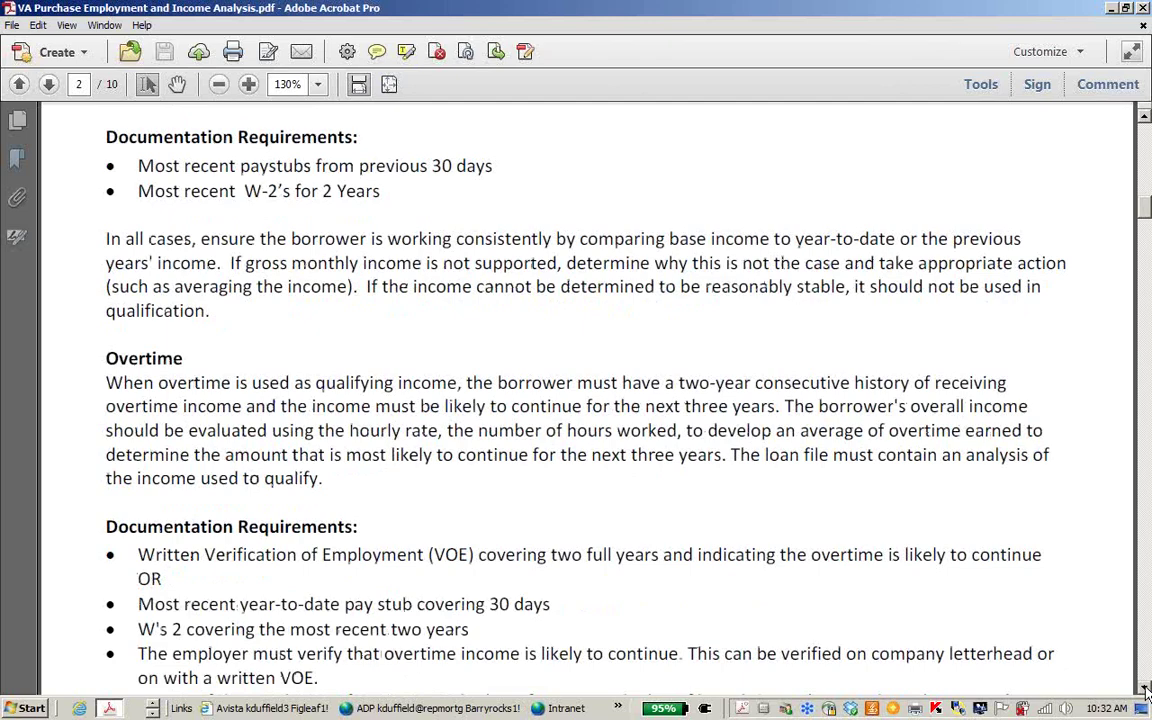
{"action": "left_click_drag", "start_coordinate": [1146, 690], "coordinate": [1146, 690]}
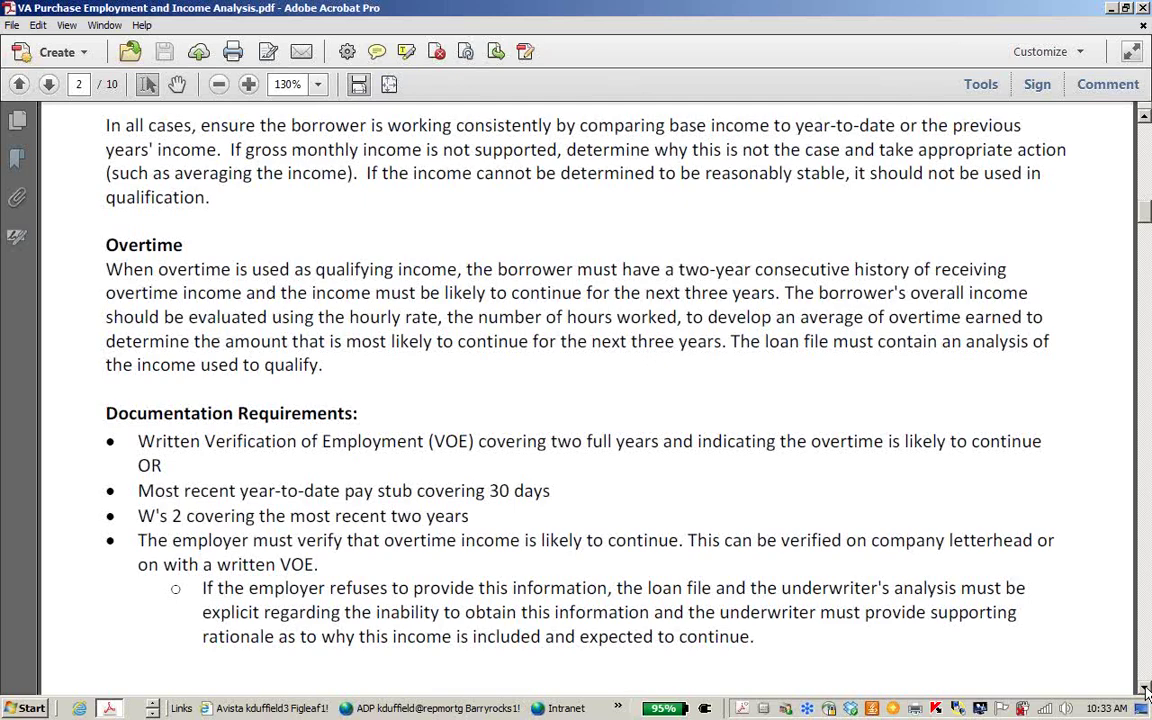
{"action": "left_click", "coordinate": [1145, 690]}
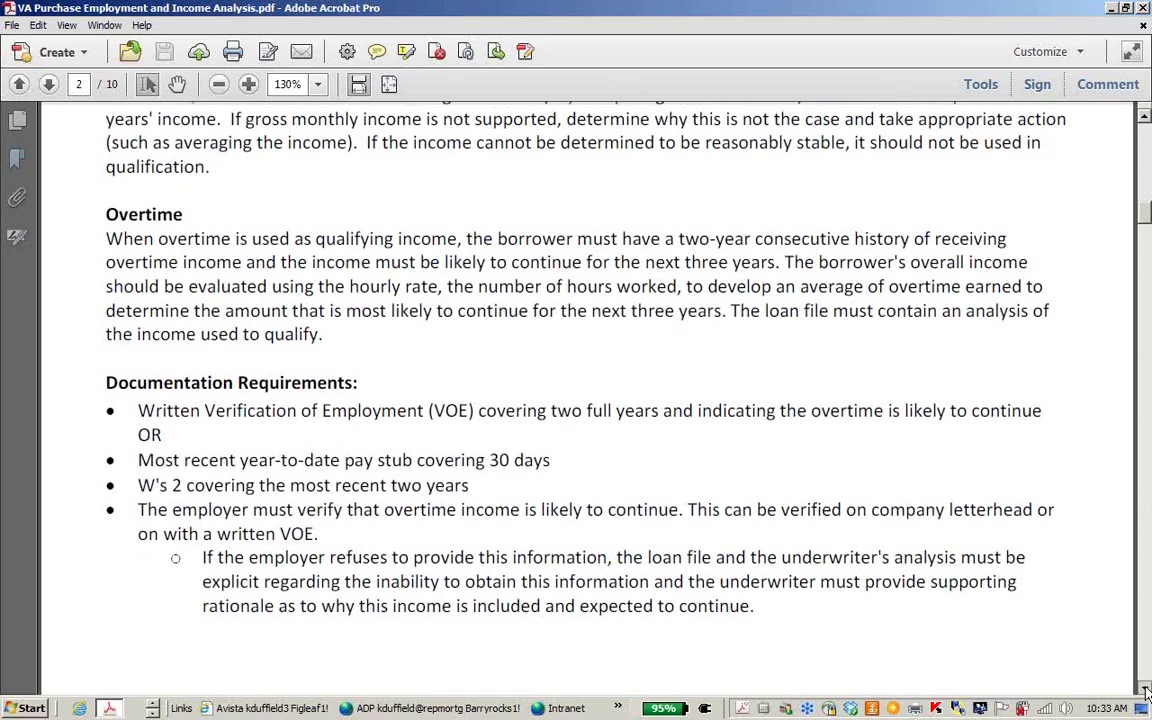